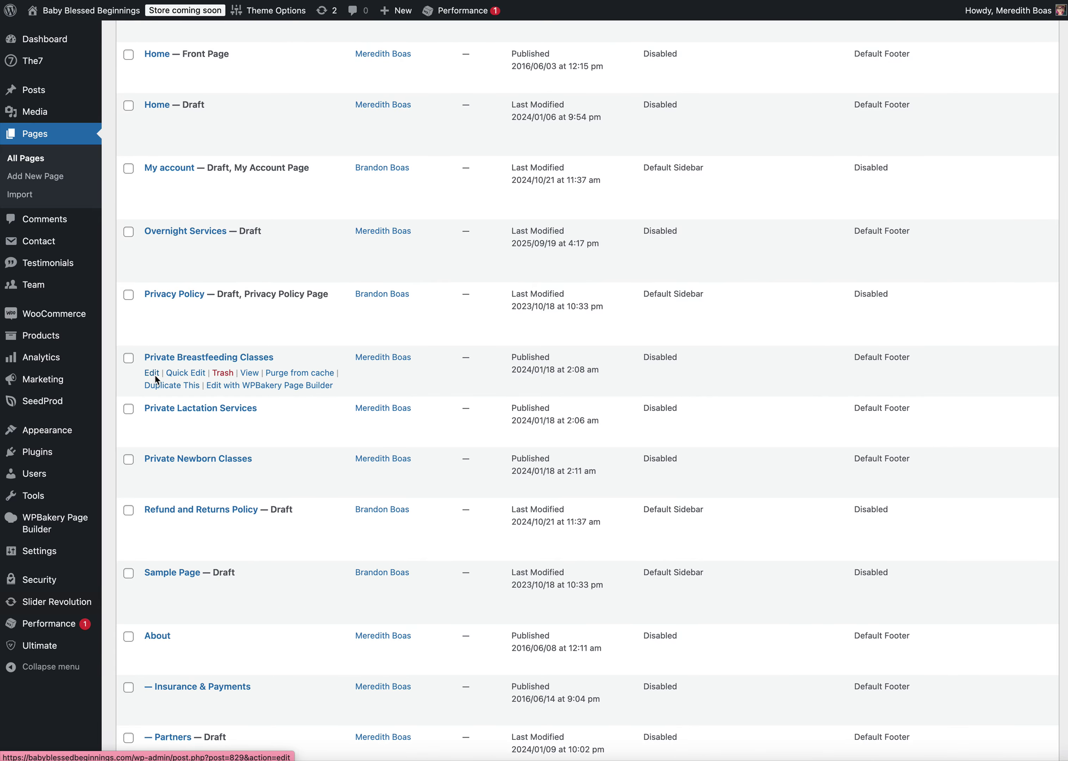
# Look through the list of site pages, checking the published and draft entries from Cart to IBCLC Chart
pyautogui.scroll(10, 155, 374)
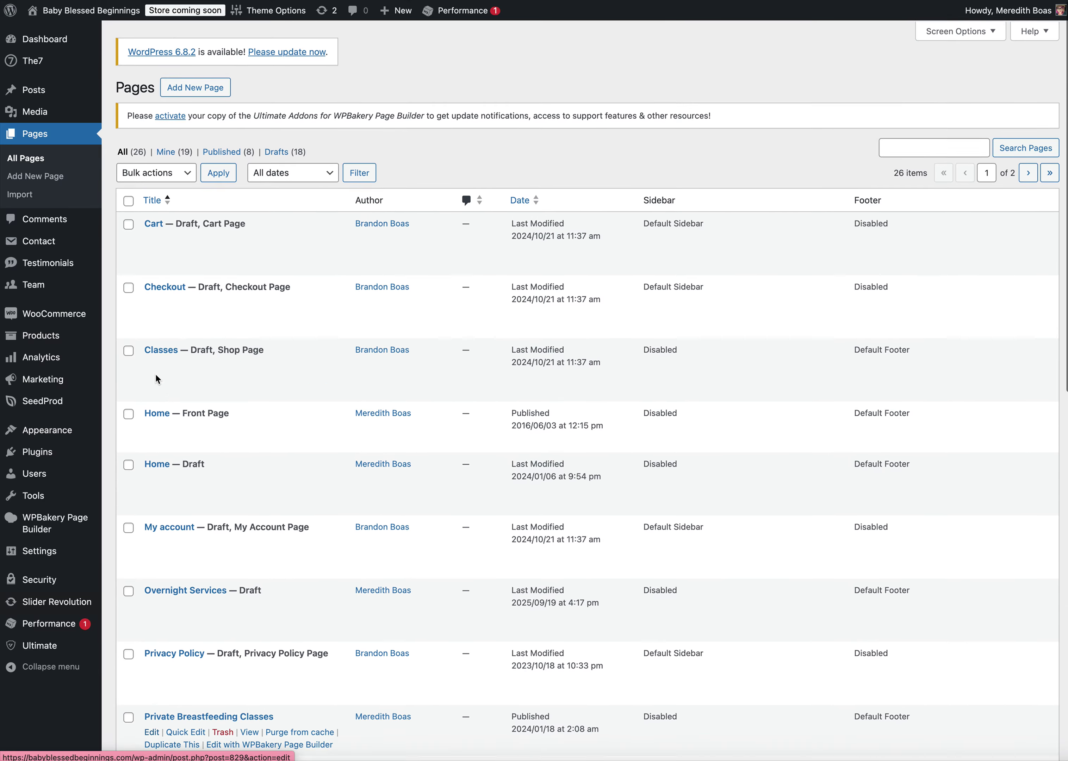
pyautogui.scroll(-15, 176, 361)
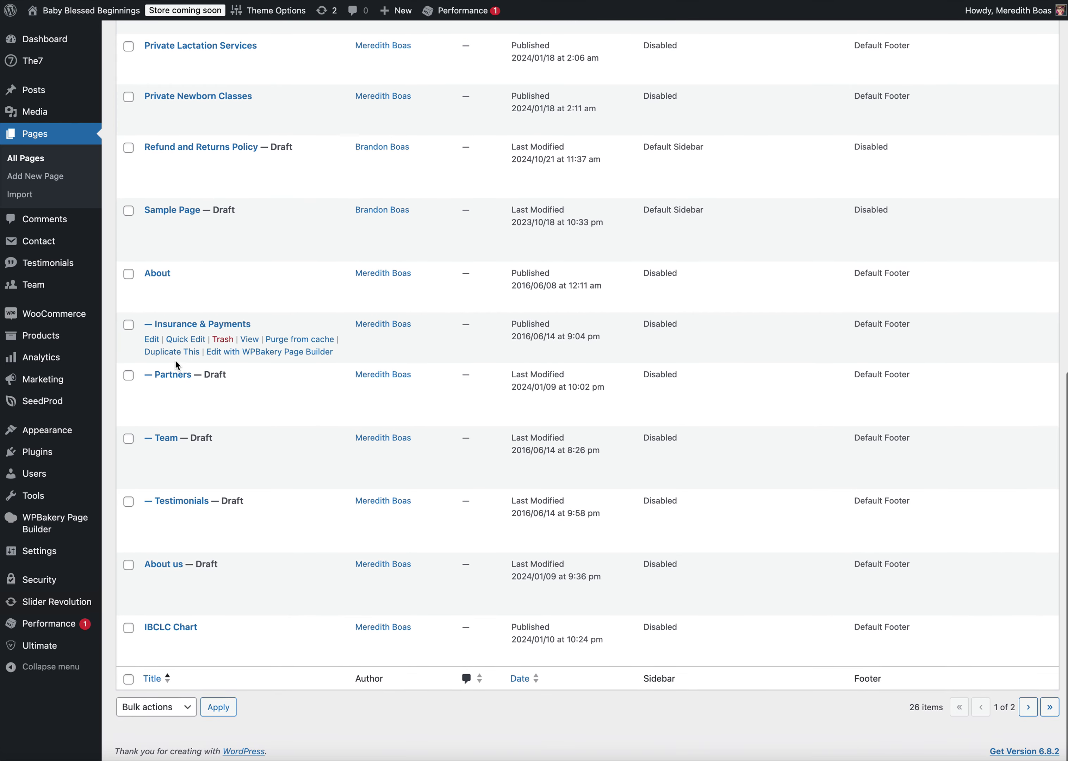
pyautogui.scroll(15, 176, 361)
pyautogui.scroll(-1, 176, 364)
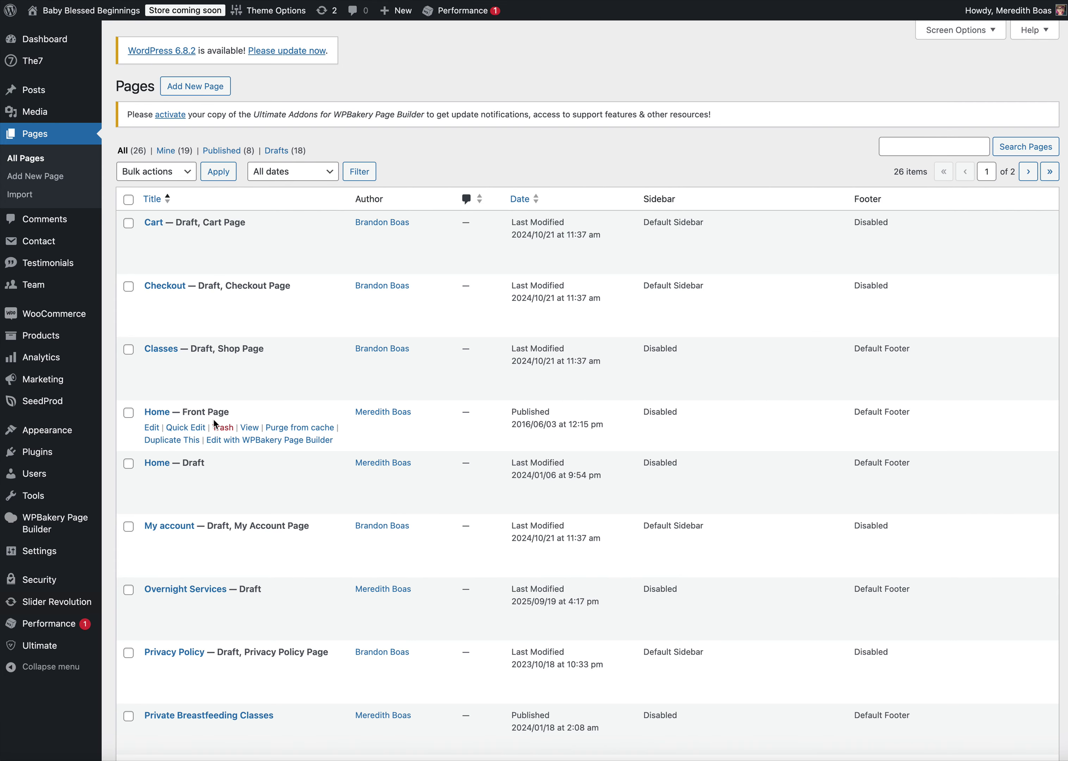
pyautogui.scroll(-5, 221, 477)
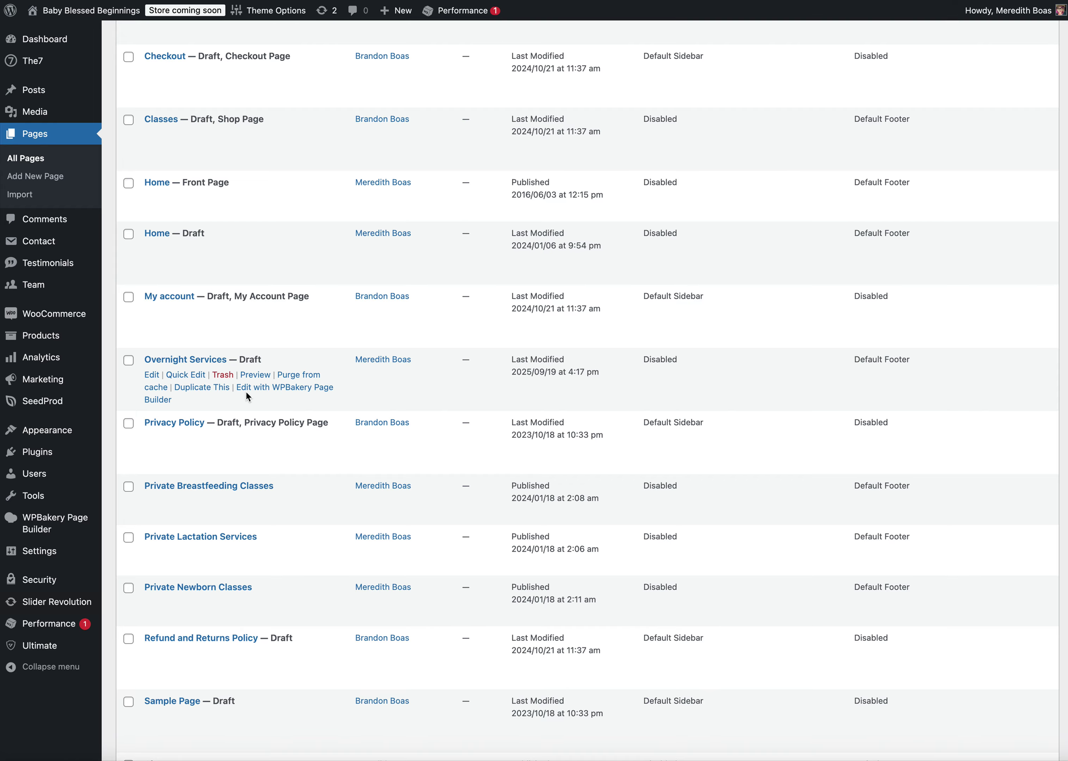
pyautogui.scroll(-6, 248, 397)
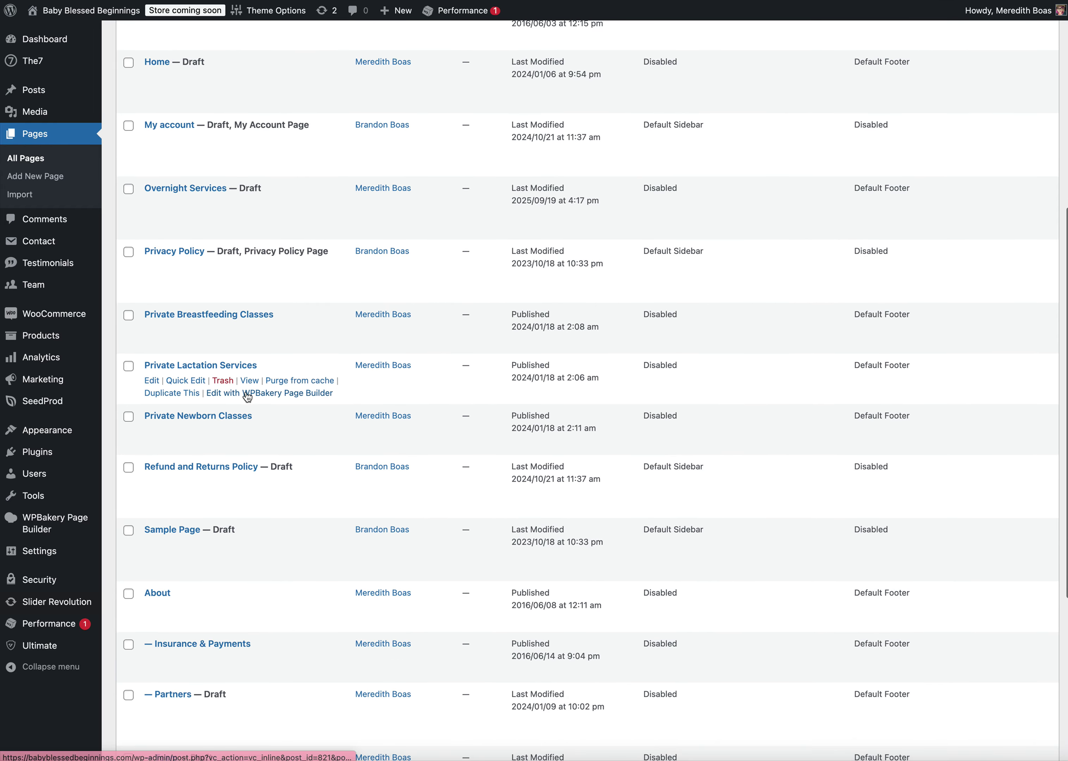
pyautogui.scroll(-5, 248, 397)
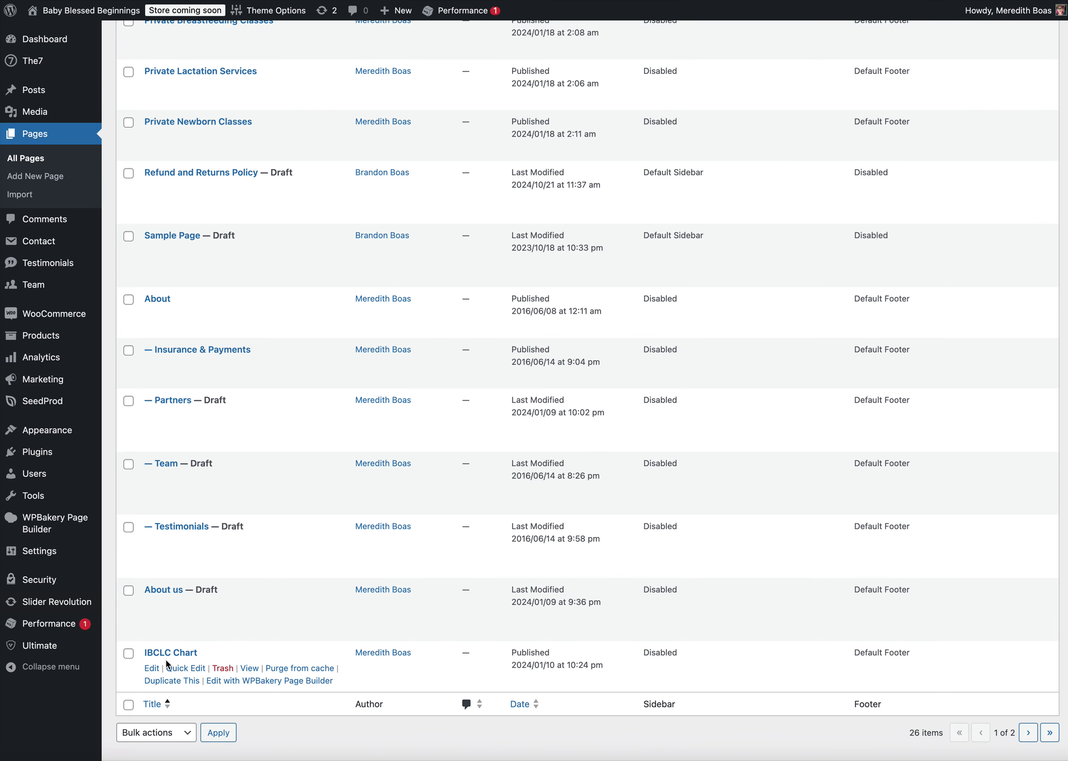
pyautogui.scroll(5, 197, 567)
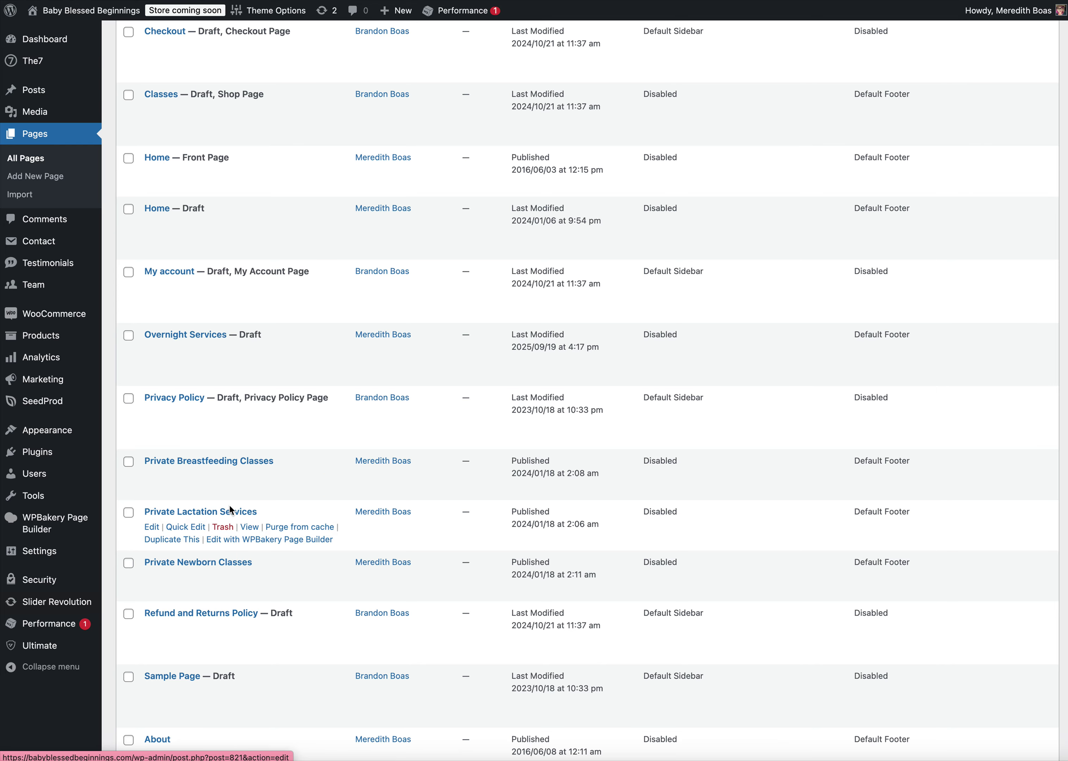
pyautogui.scroll(-1, 231, 507)
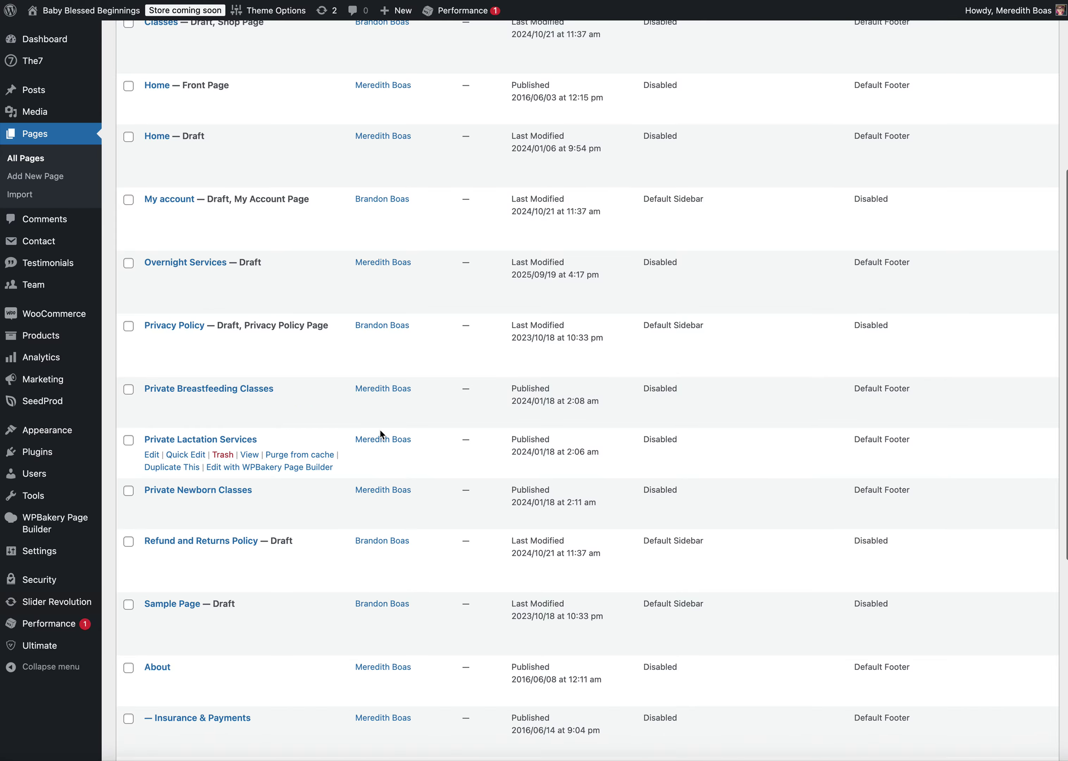
pyautogui.scroll(1, 393, 429)
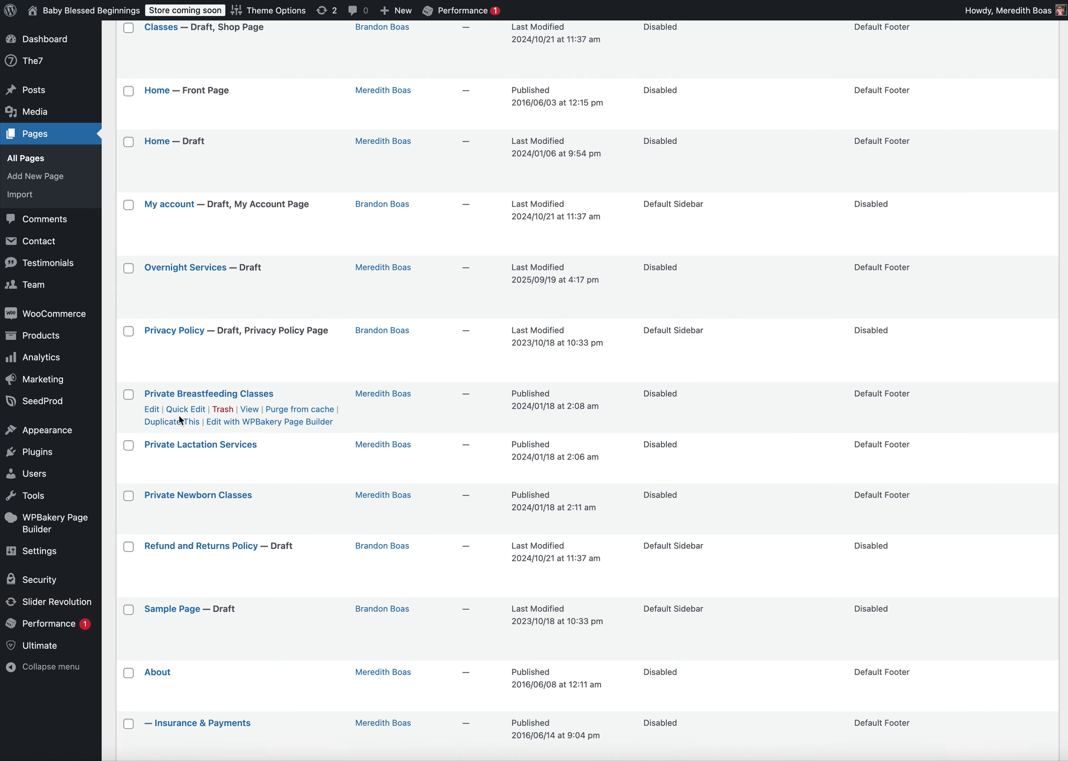
# Open the Private Breastfeeding Classes page for editing and review its WPBakery elements
pyautogui.scroll(1, 155, 412)
pyautogui.click(153, 413)
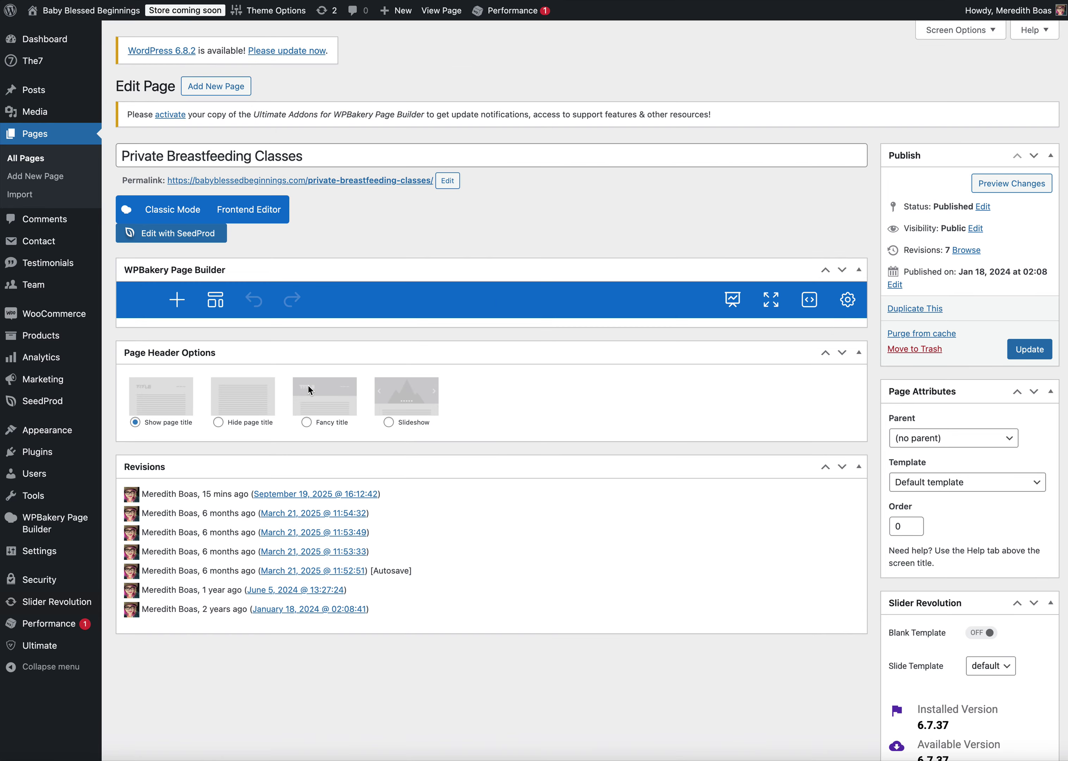
pyautogui.scroll(-1, 234, 414)
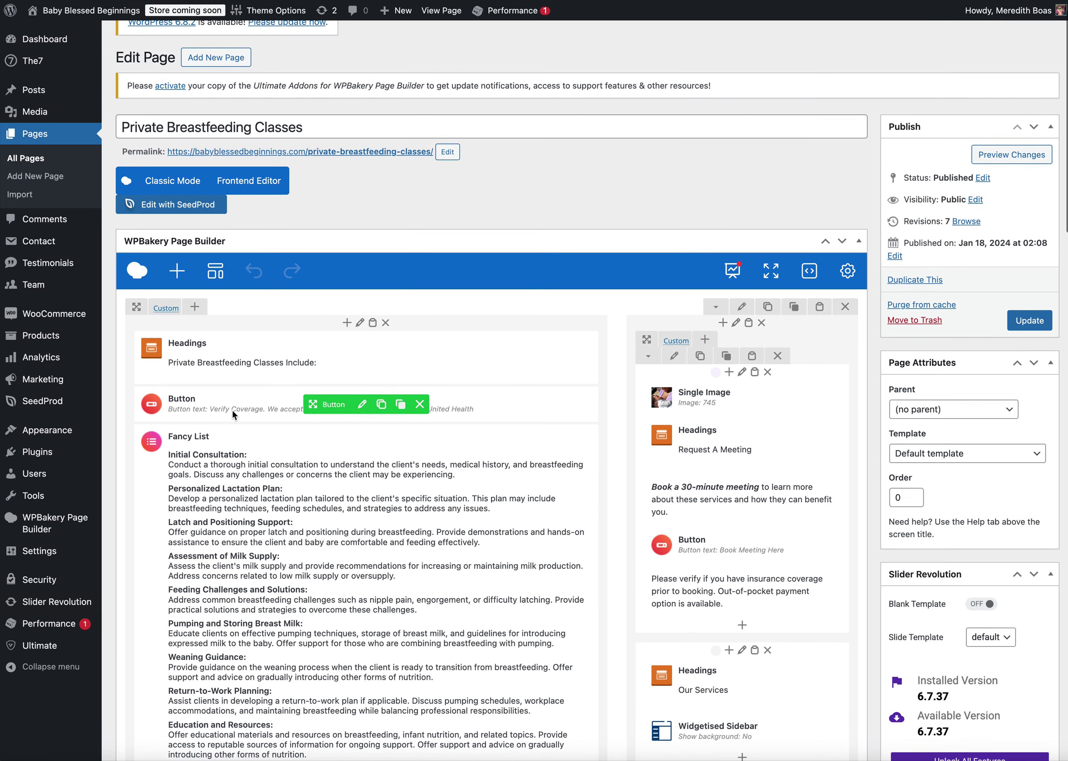
pyautogui.scroll(-3, 234, 414)
pyautogui.scroll(2, 159, 193)
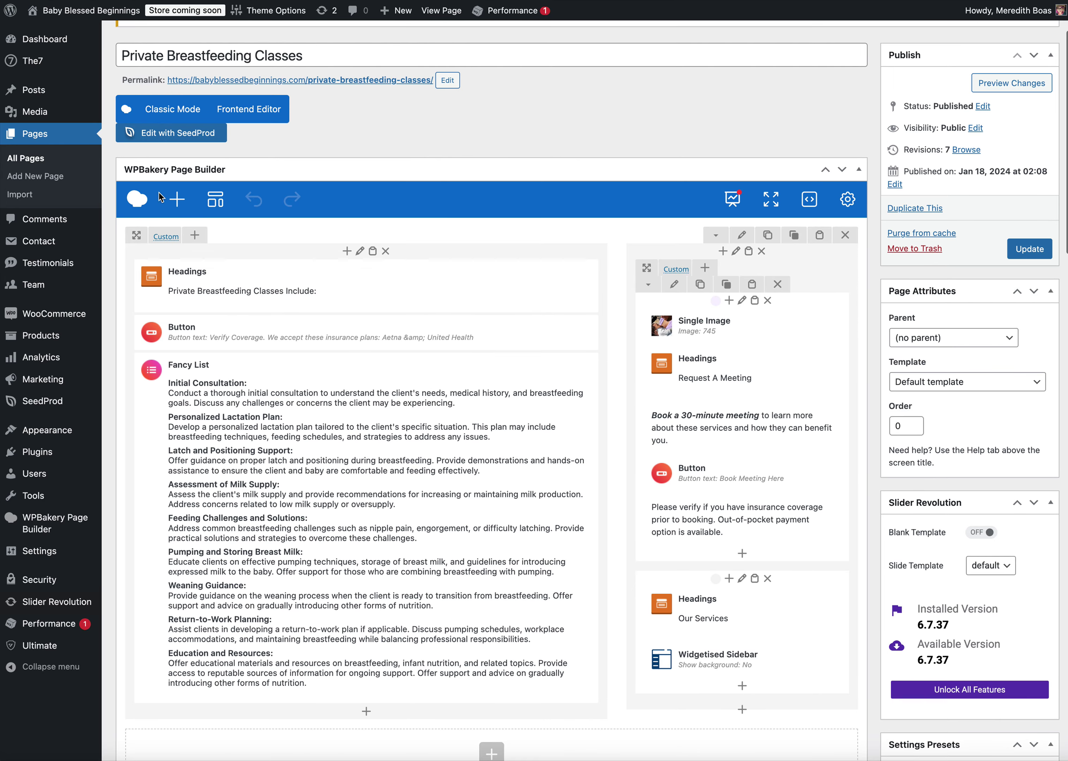
pyautogui.scroll(-1, 692, 305)
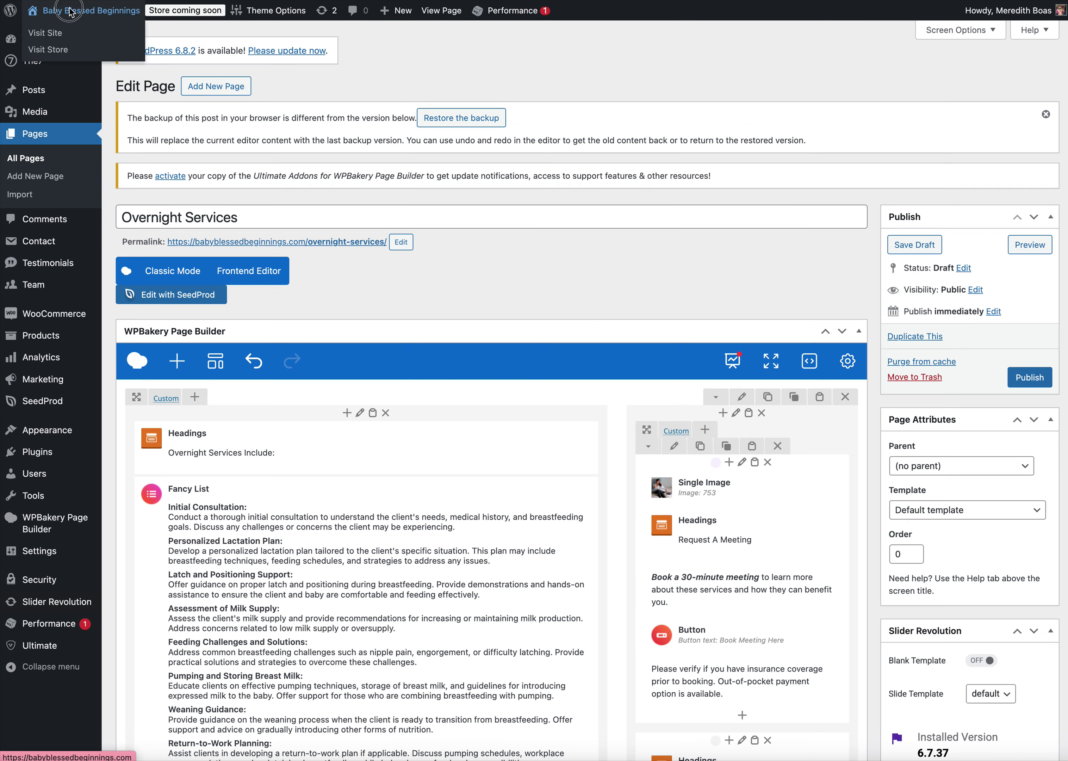
# Leave the Overnight Services editor for the public site without saving, and return to the Private Breastfeeding Classes editor
pyautogui.click(71, 10)
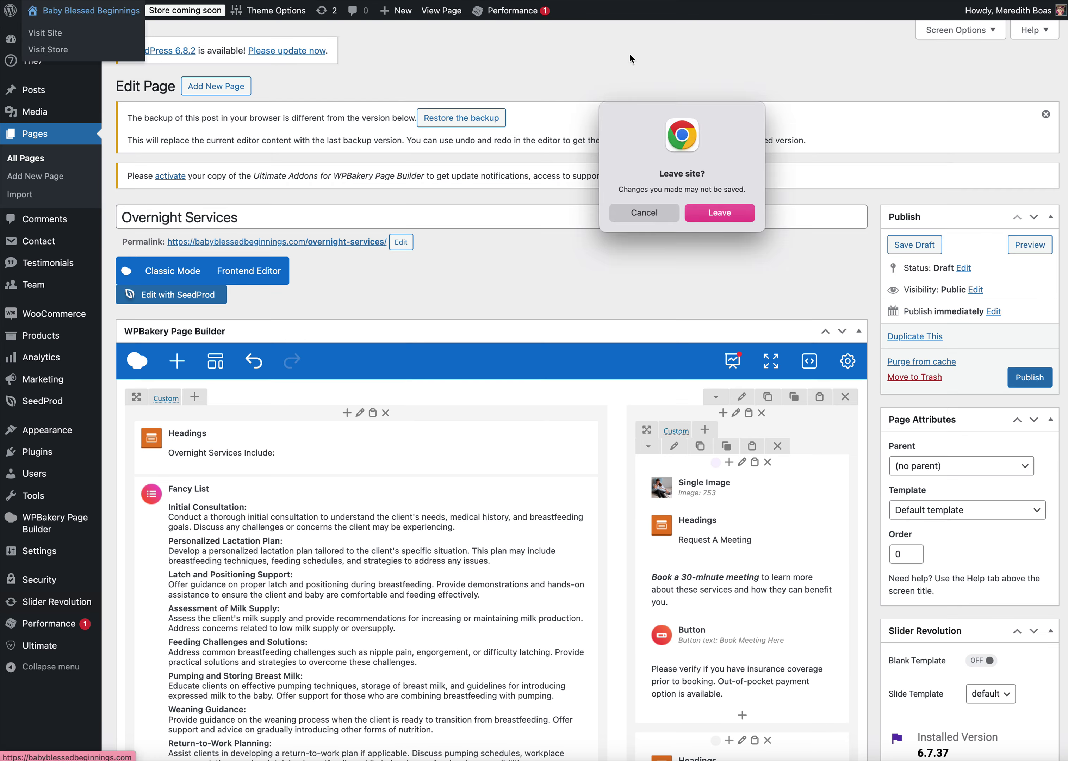
pyautogui.click(730, 217)
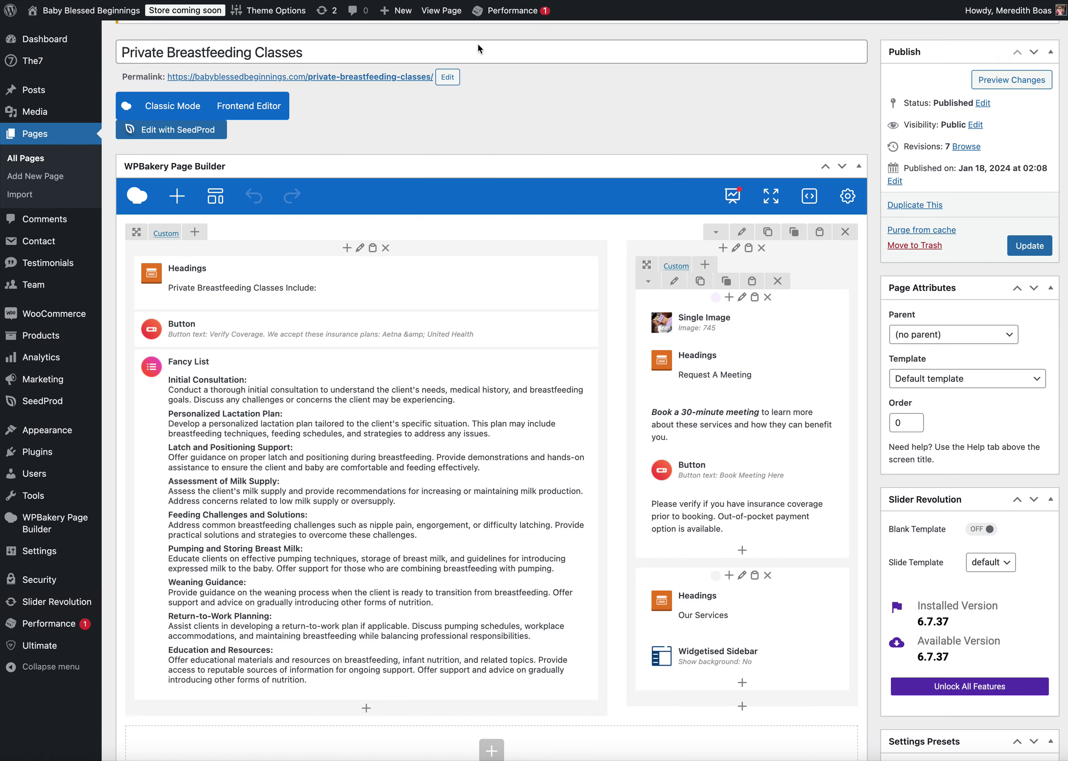
pyautogui.scroll(2, 446, 209)
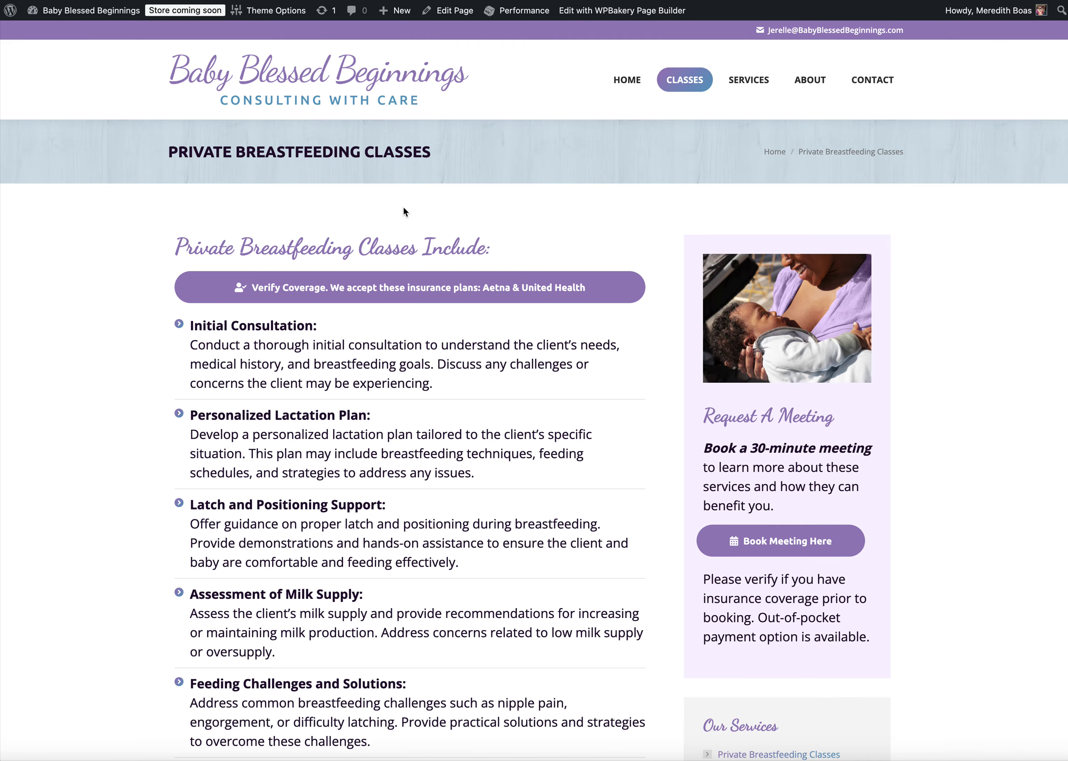
# Examine the live Private Breastfeeding Classes page, including its class list, Request A Meeting box and Our Services links
pyautogui.scroll(-6, 338, 401)
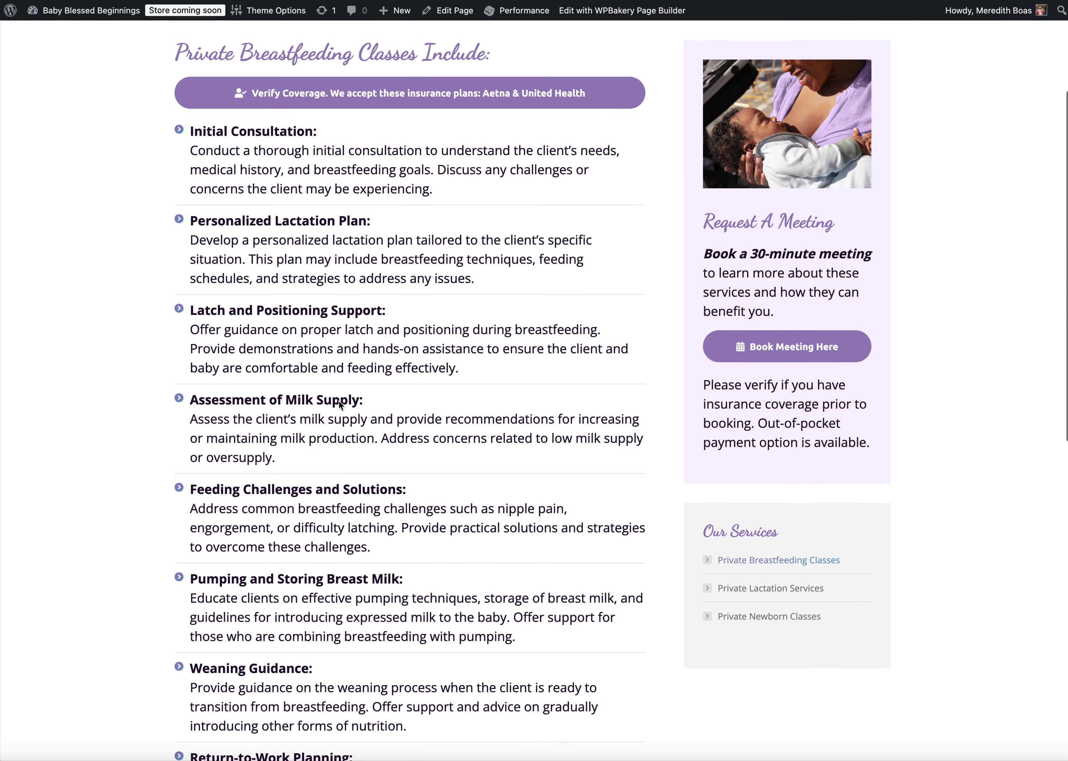
pyautogui.scroll(3, 338, 399)
pyautogui.scroll(-5, 338, 398)
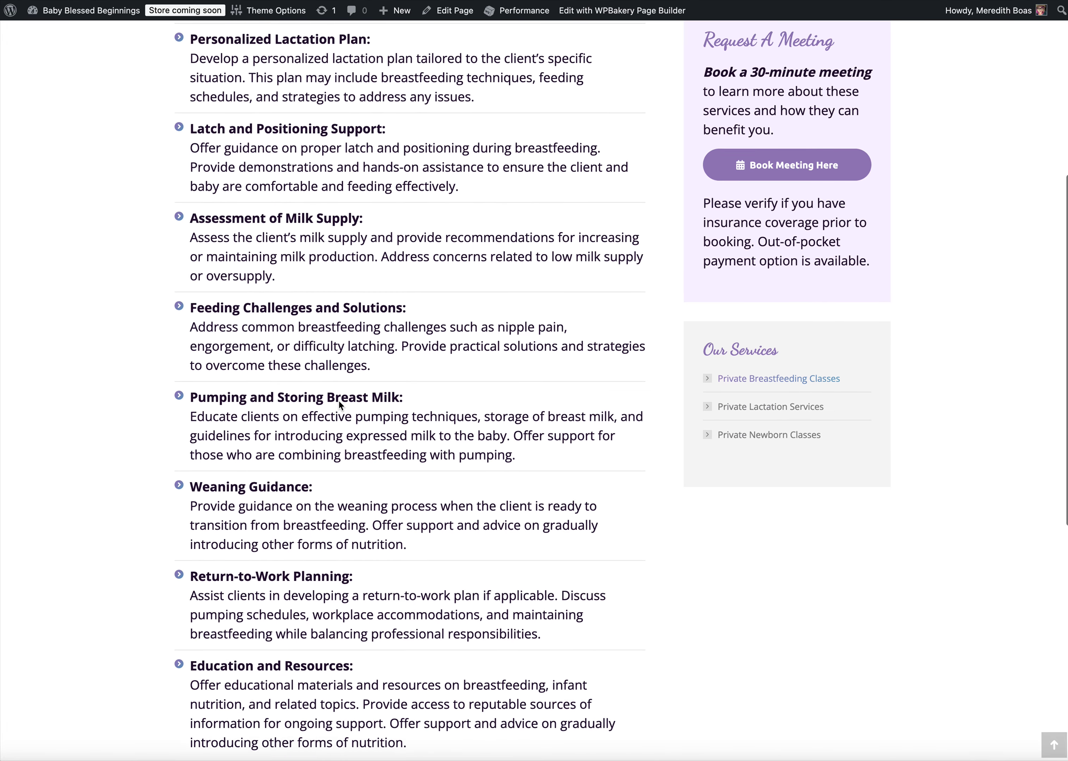
pyautogui.scroll(8, 338, 399)
pyautogui.scroll(1, 338, 400)
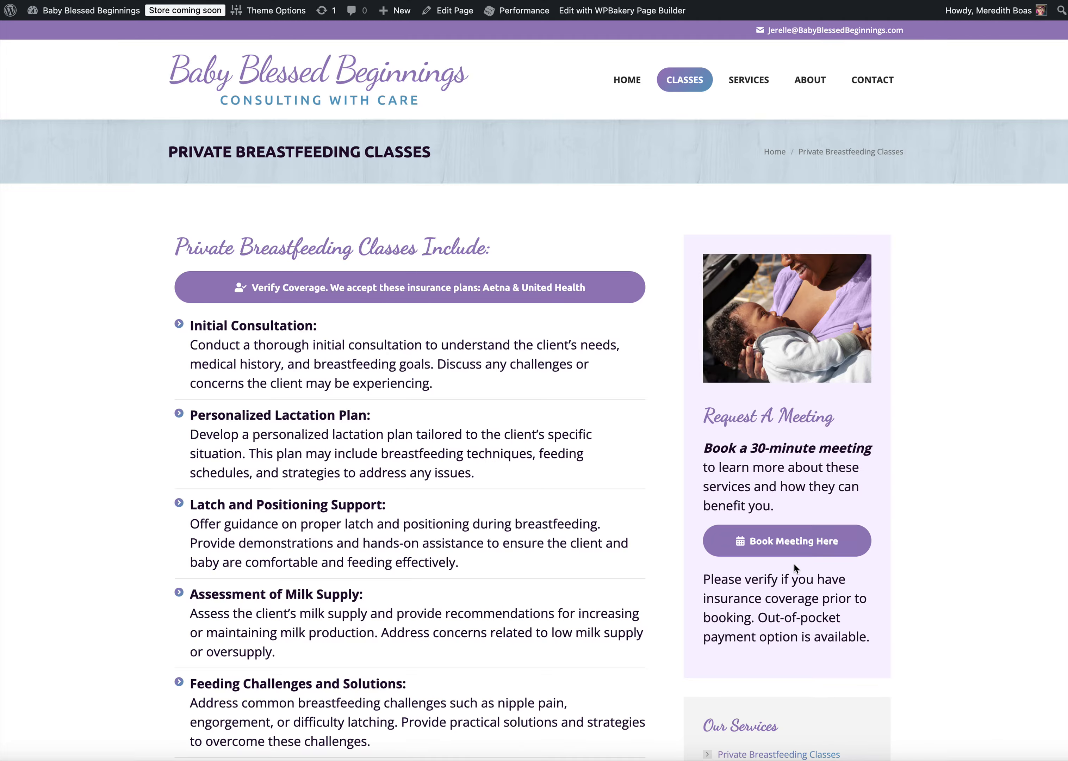
pyautogui.scroll(-2, 810, 542)
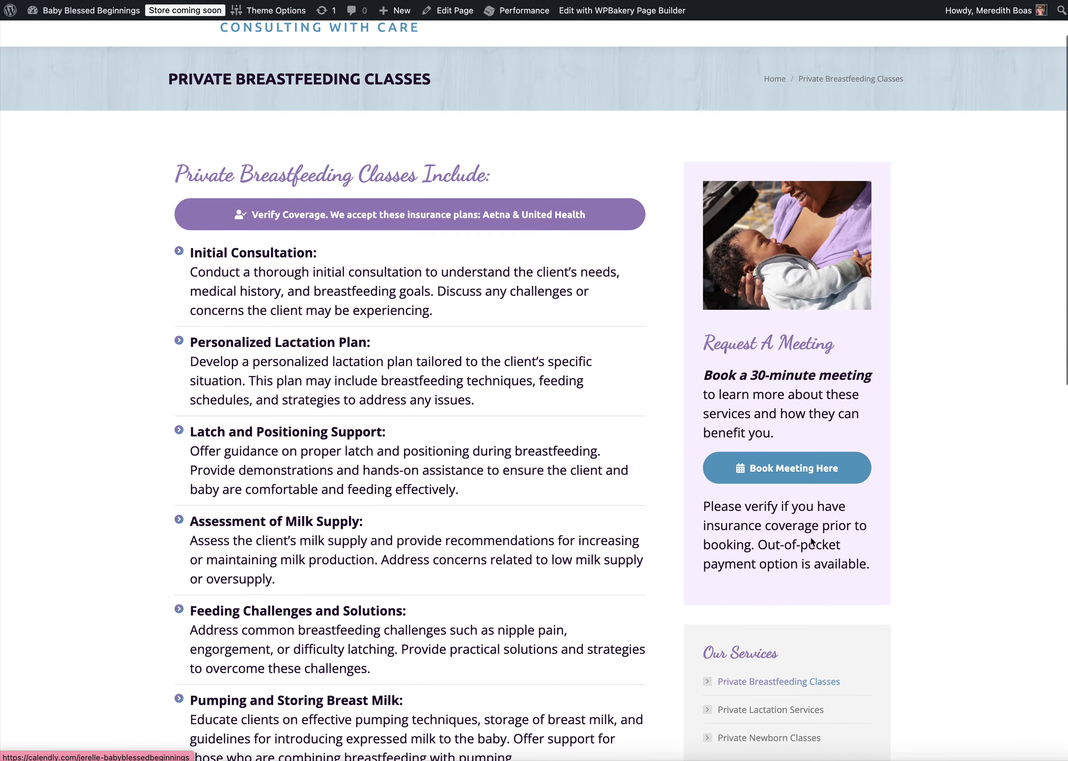
pyautogui.scroll(2, 811, 543)
# Compare the editor layout of Private Breastfeeding Classes with its live page, highlighting the Feeding Challenges item and the 30-minute meeting text
pyautogui.click(399, 1)
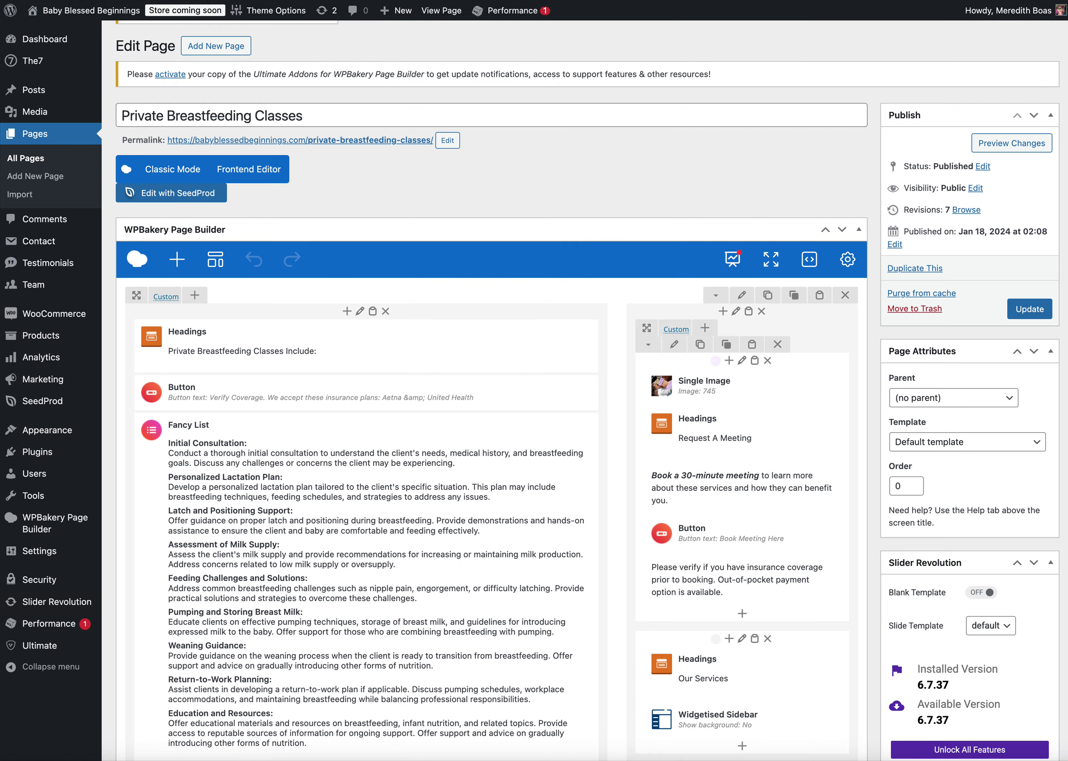
pyautogui.scroll(-3, 264, 473)
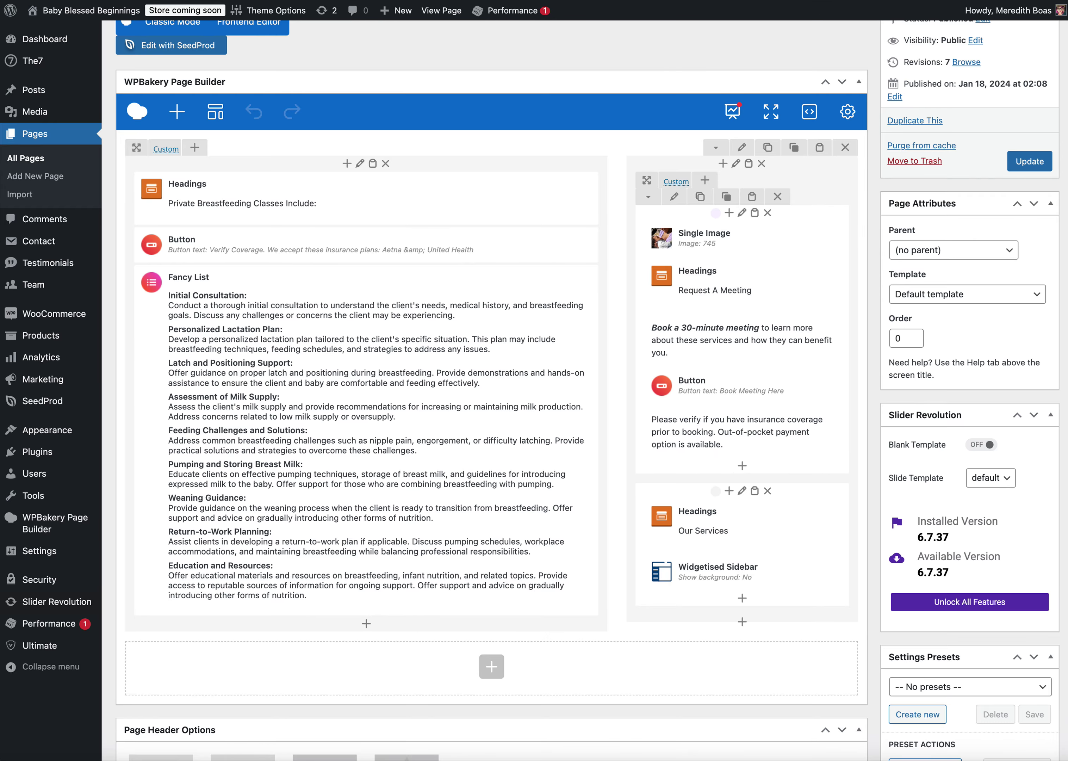
pyautogui.click(423, 1)
pyautogui.scroll(-10, 418, 380)
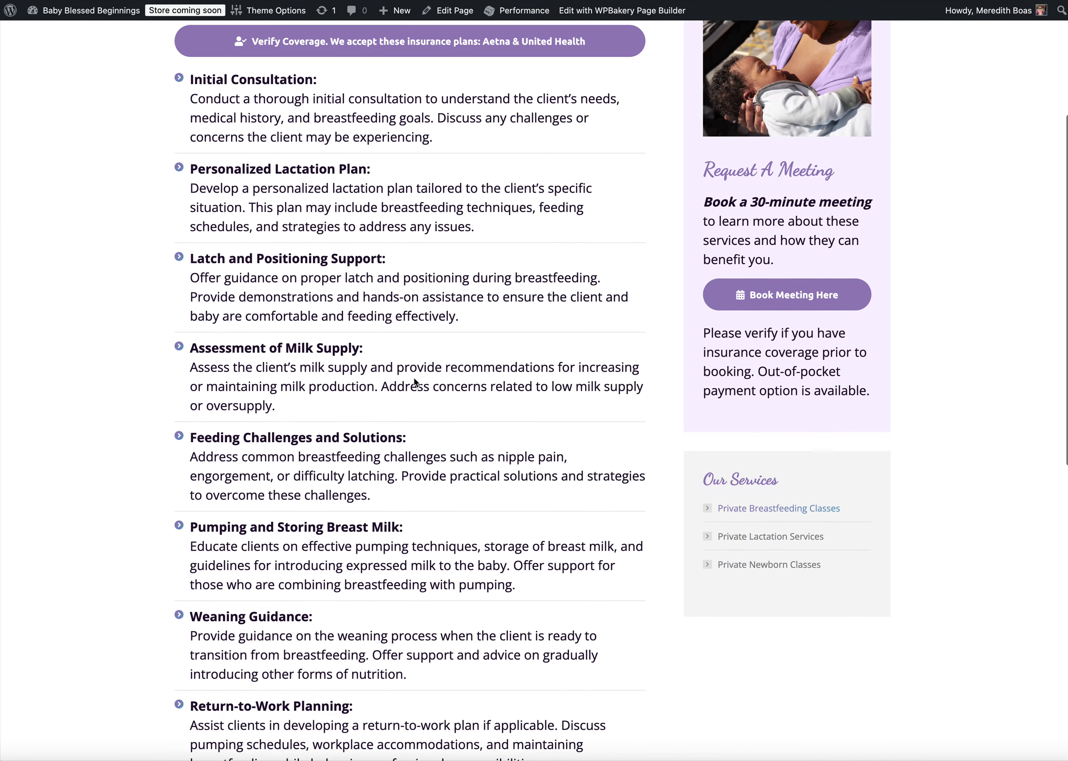
pyautogui.moveTo(272, 304); pyautogui.dragTo(267, 246)
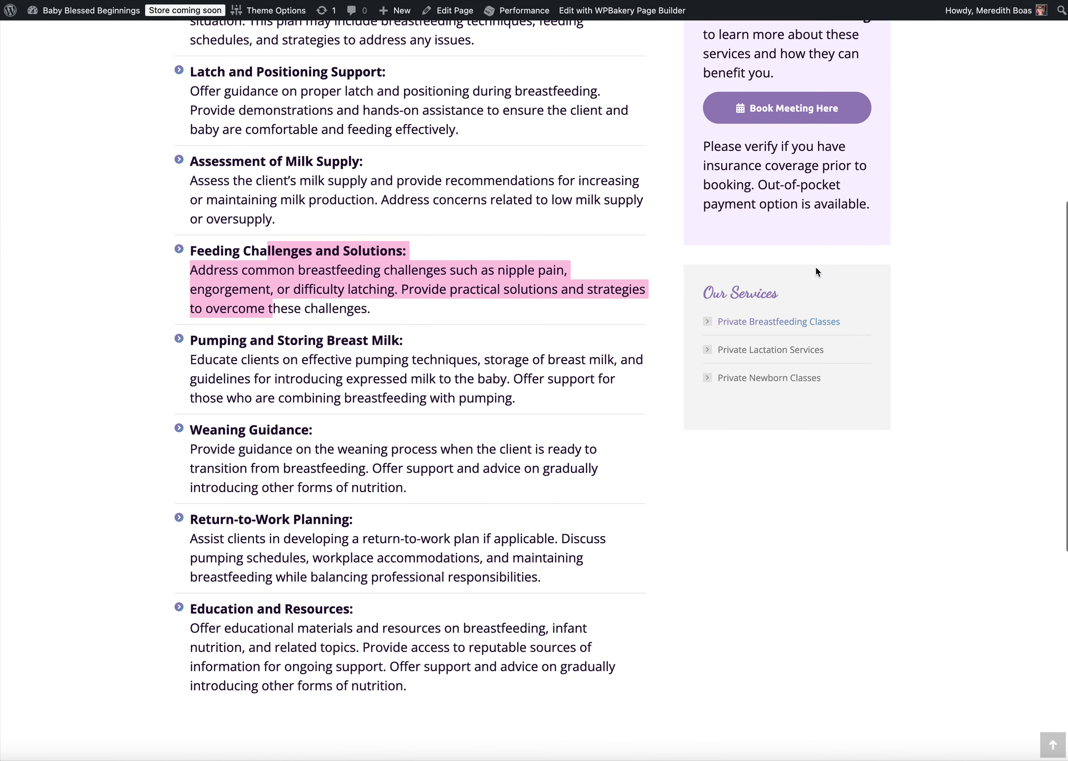
pyautogui.scroll(5, 801, 282)
pyautogui.moveTo(769, 270); pyautogui.dragTo(745, 225)
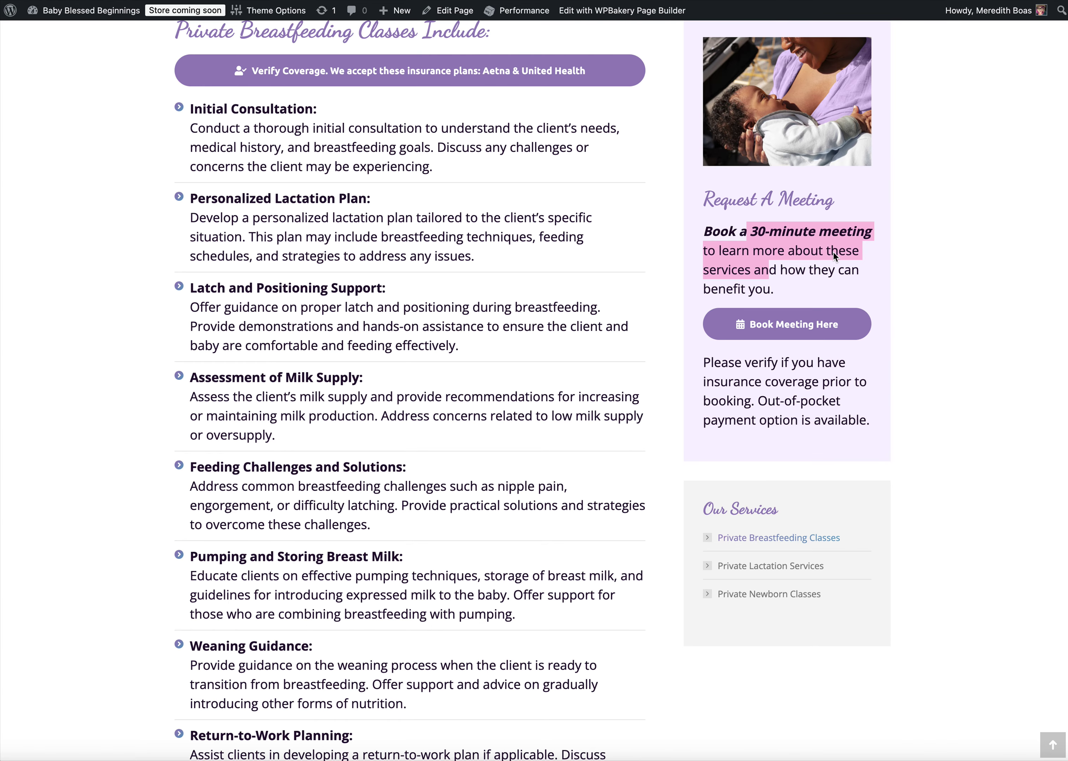
pyautogui.scroll(4, 833, 251)
pyautogui.click(765, 410)
pyautogui.moveTo(751, 404); pyautogui.dragTo(807, 405)
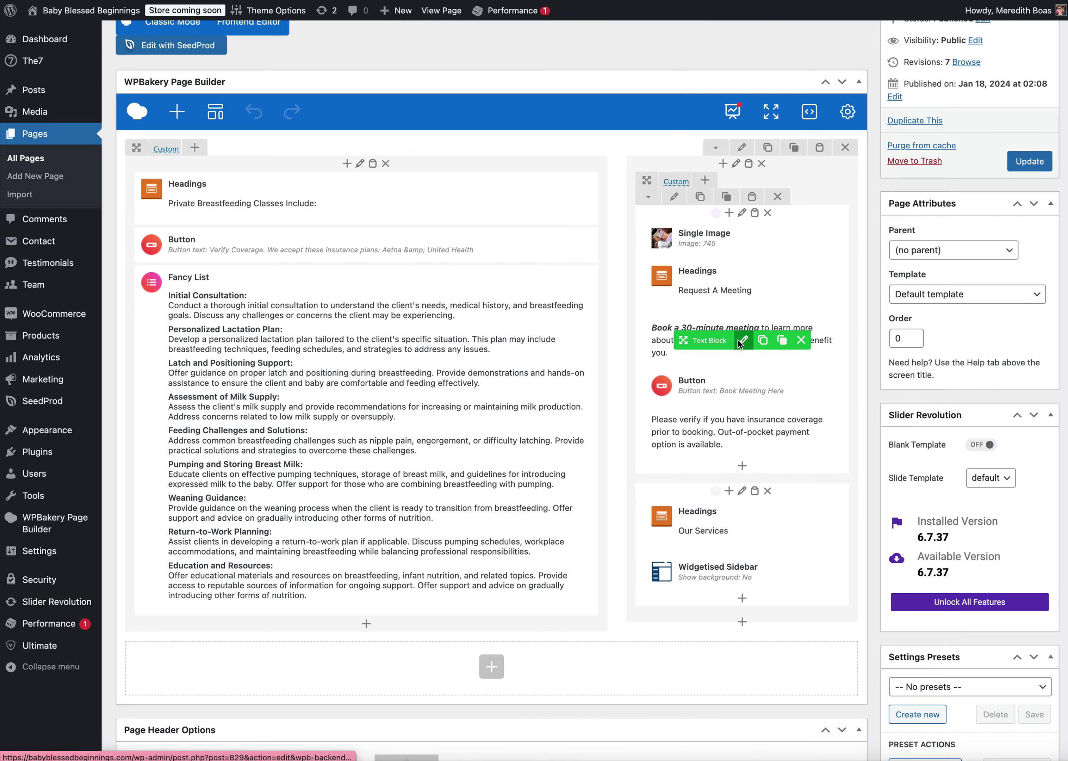
# Open the settings of the "Book a 30-minute meeting" text block, highlight part of its text and save the block
pyautogui.click(744, 341)
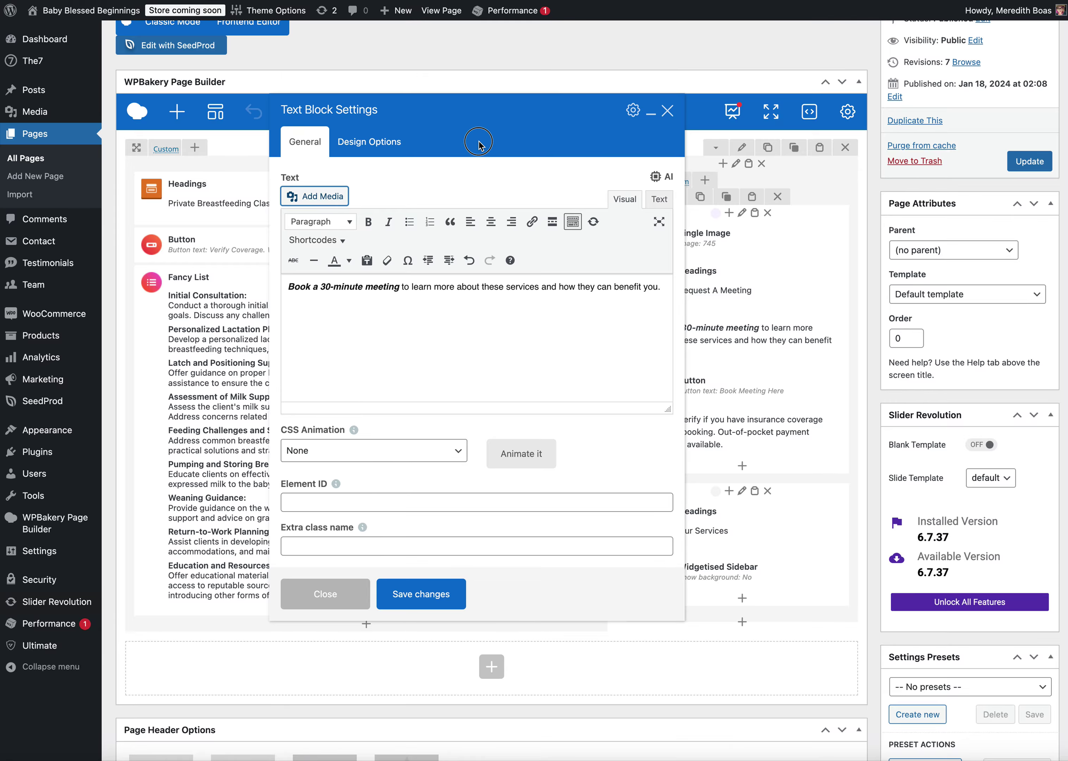
pyautogui.moveTo(479, 144); pyautogui.dragTo(421, 194)
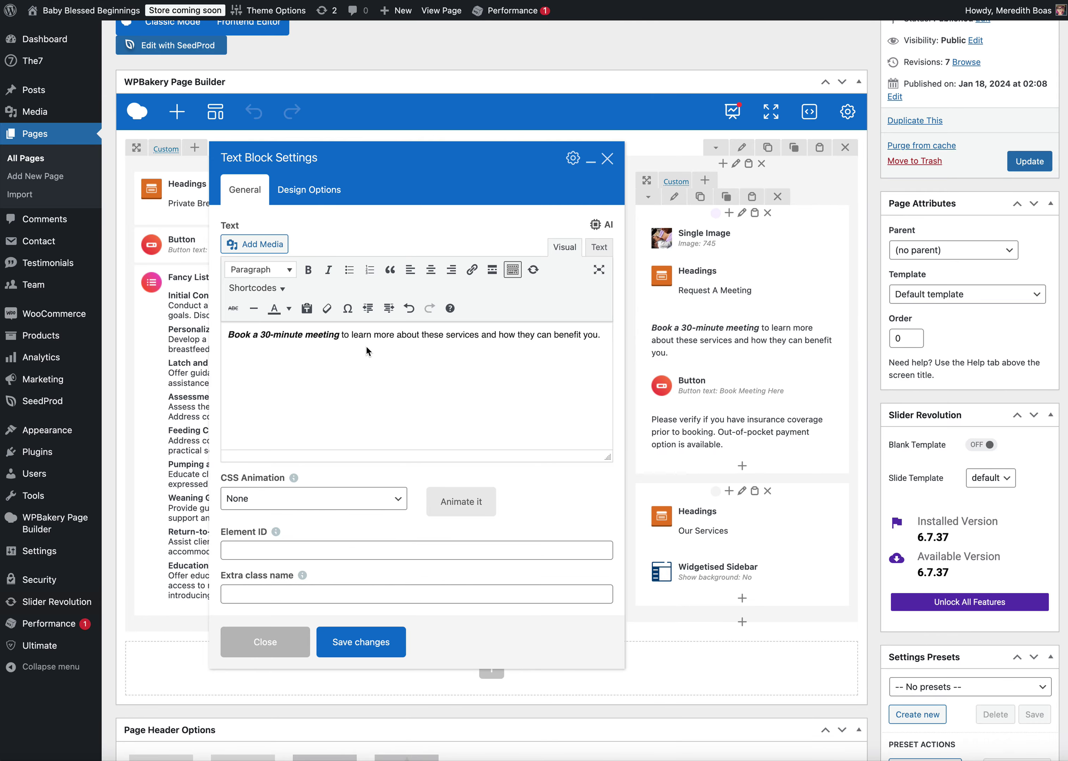
pyautogui.moveTo(351, 336); pyautogui.dragTo(575, 335)
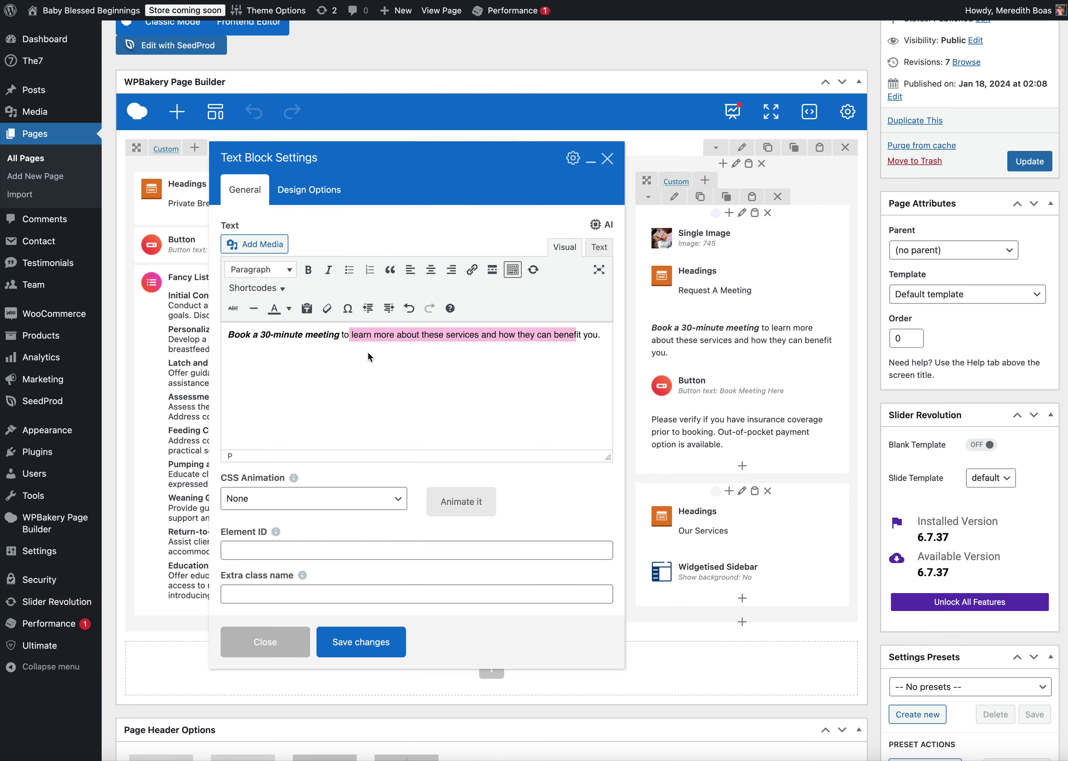
pyautogui.click(361, 645)
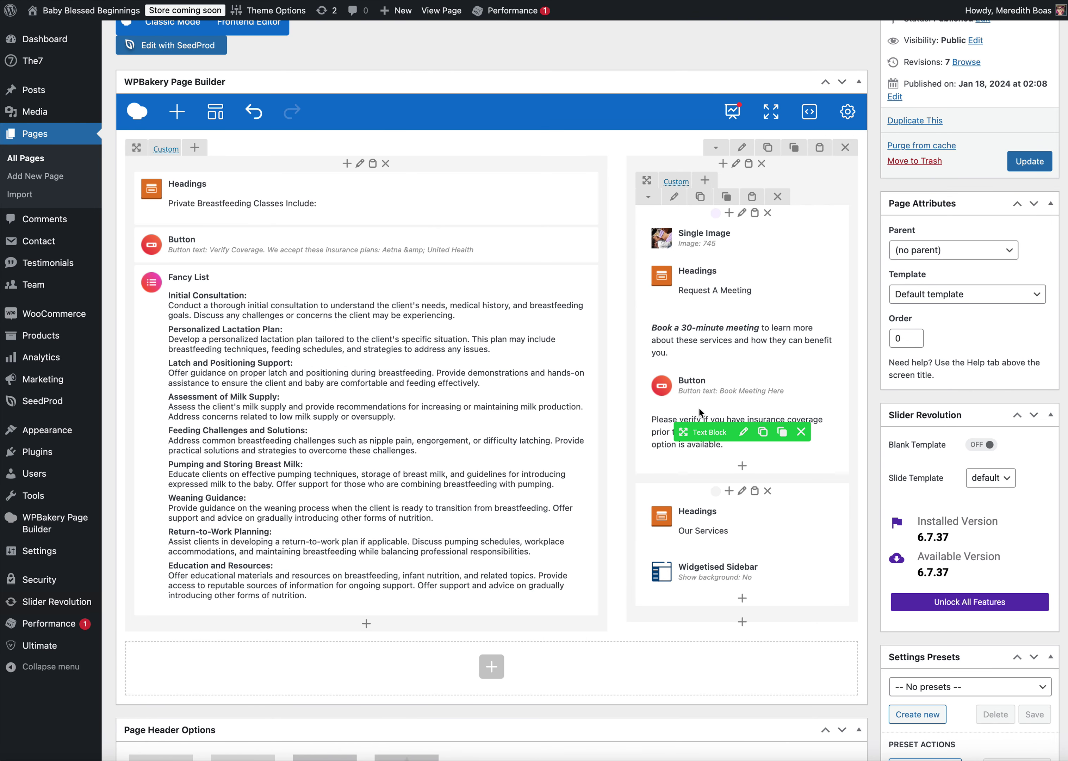
# Check the Book Meeting Here button's text and destination link in its settings, and save the button settings
pyautogui.click(737, 388)
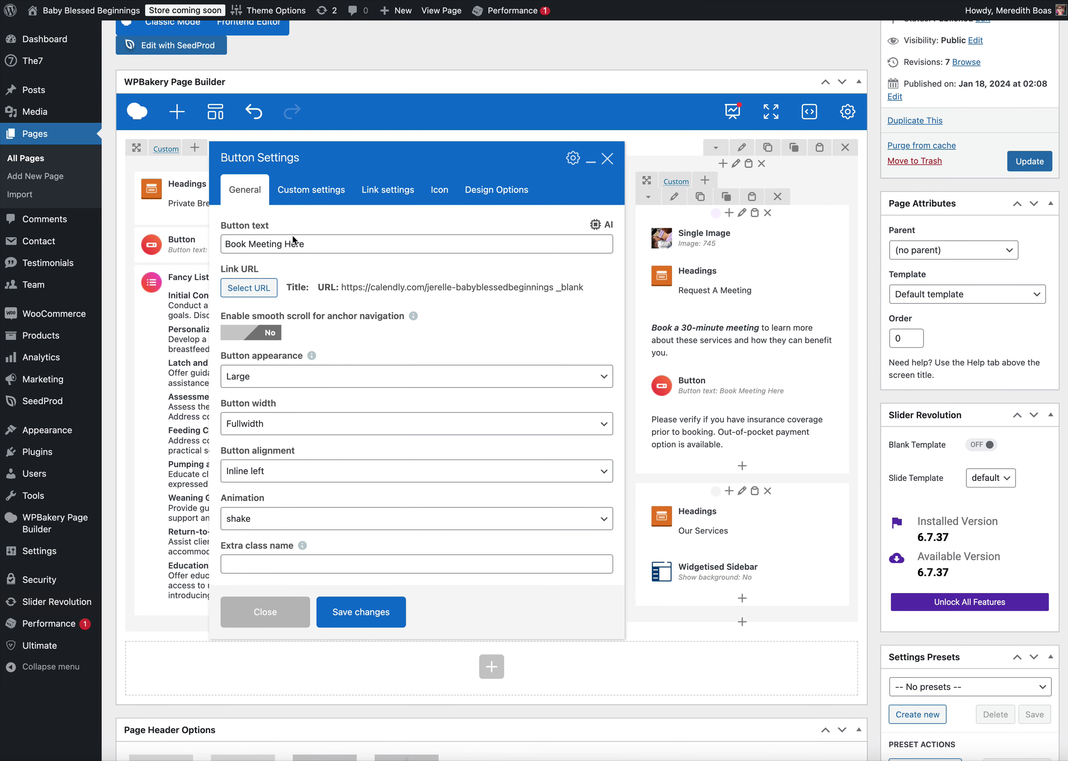
pyautogui.moveTo(272, 244); pyautogui.dragTo(247, 242)
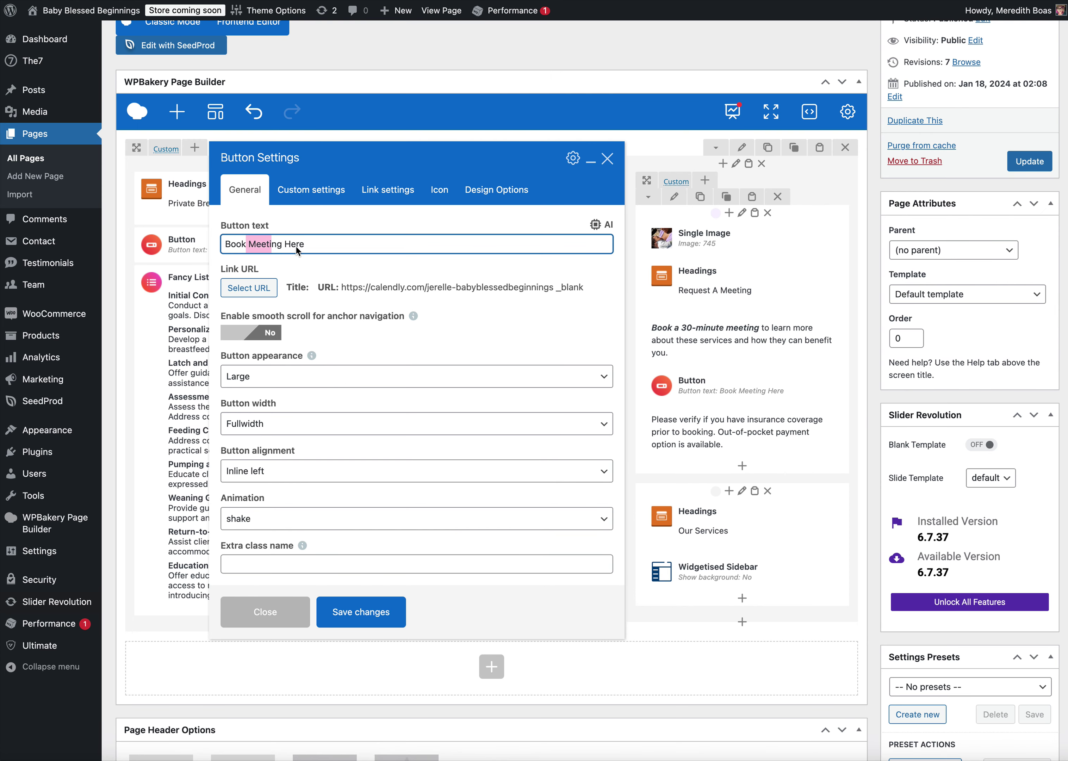
pyautogui.click(249, 288)
pyautogui.click(493, 253)
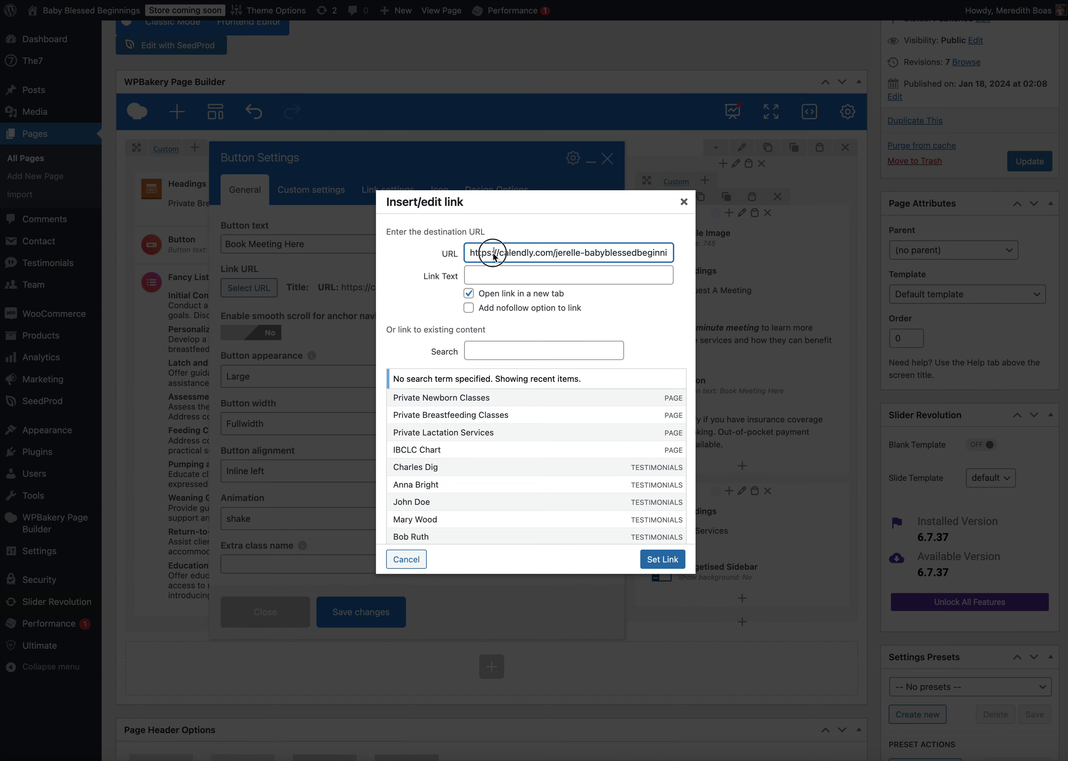
pyautogui.click(583, 255)
pyautogui.click(683, 203)
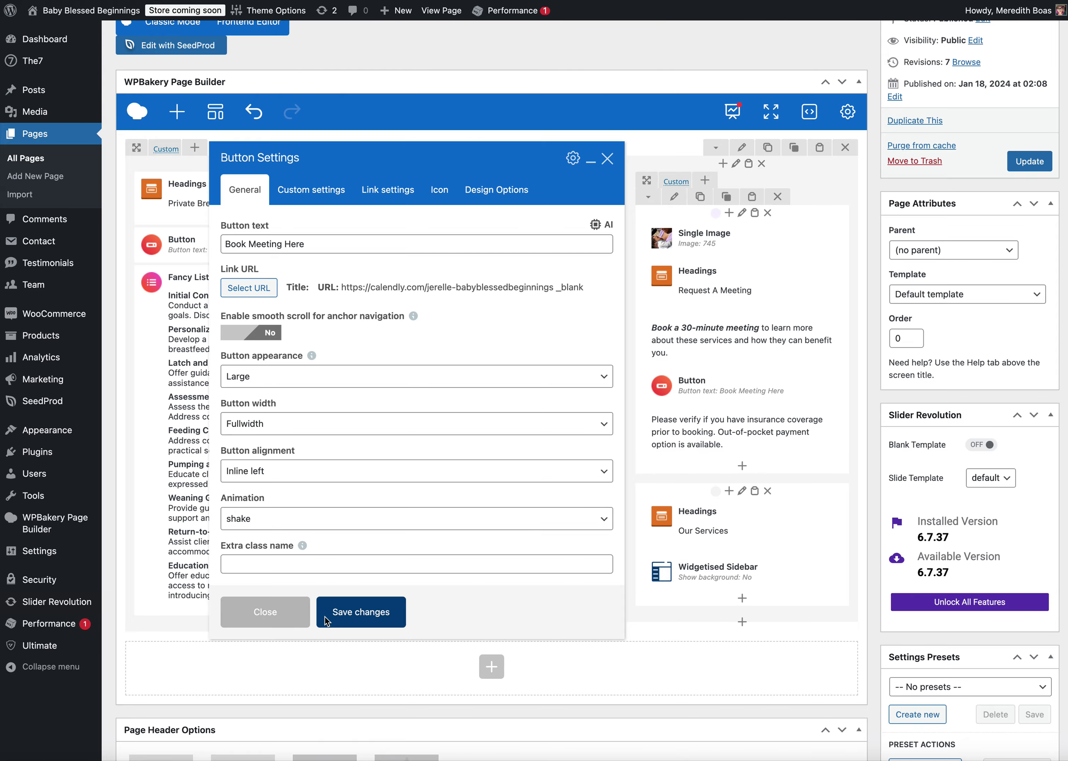
pyautogui.click(341, 618)
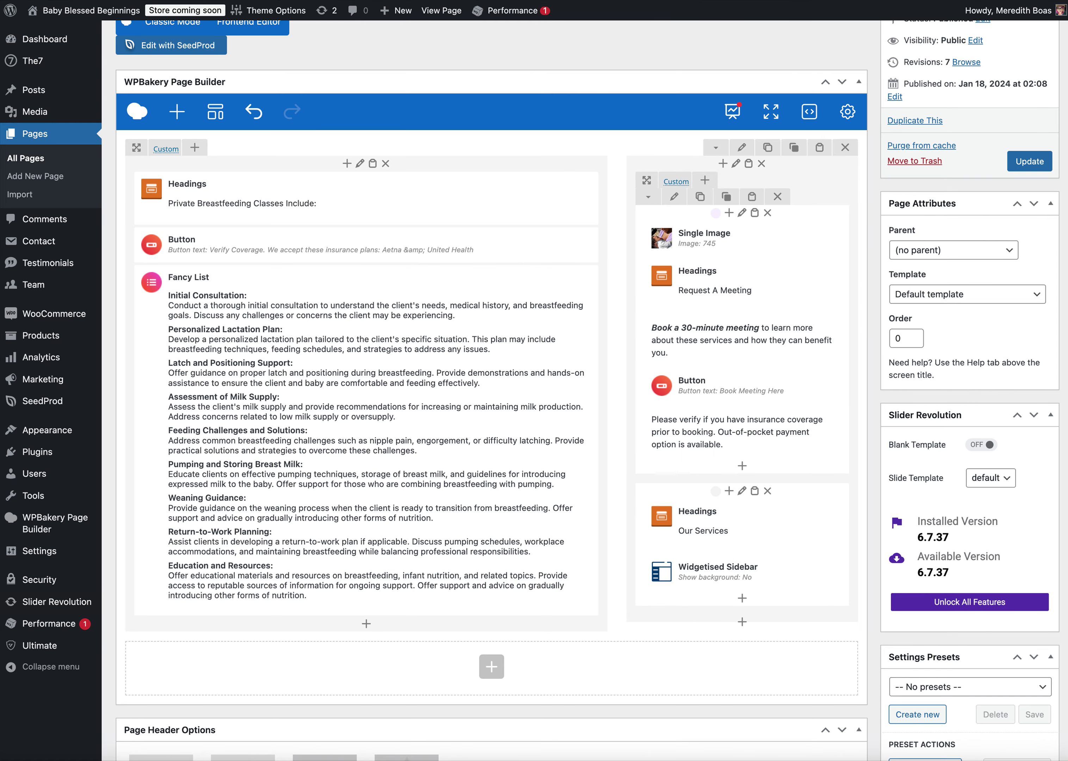
# Open the Fancy List settings, try deleting the selected end of the list text, and undo the deletion
pyautogui.hotkey('ctrl', 'Tab')
pyautogui.click(364, 441)
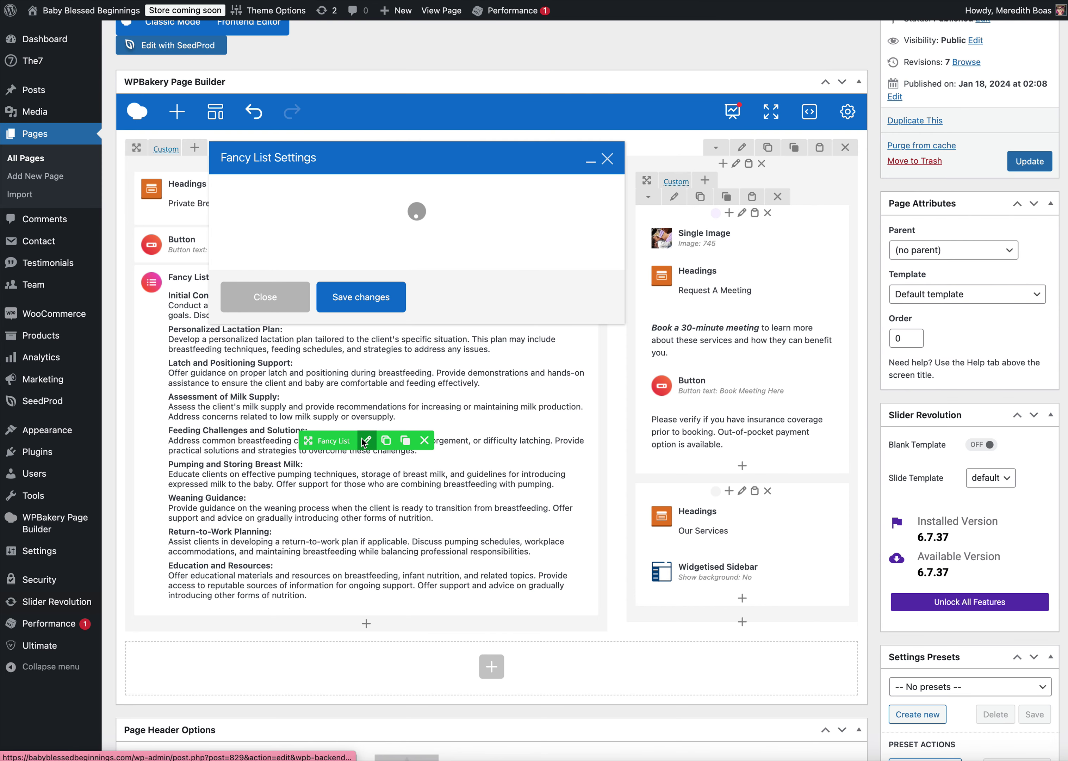
pyautogui.moveTo(526, 403); pyautogui.dragTo(128, 341)
pyautogui.press('BackSpace')
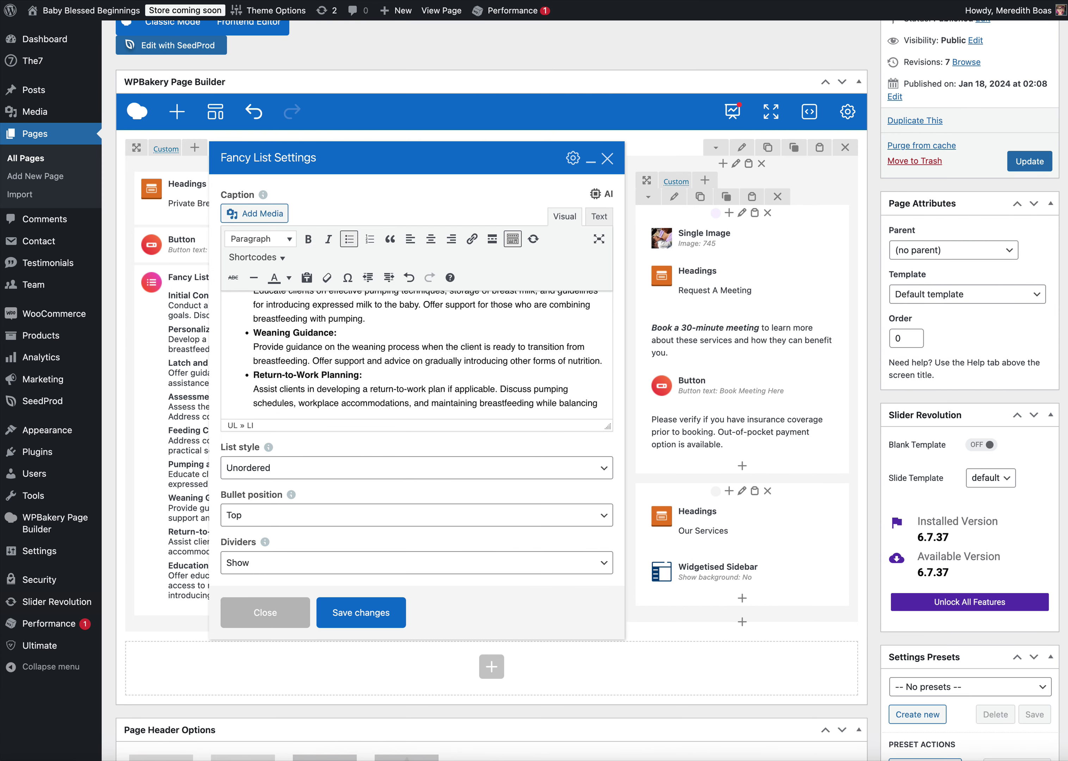
pyautogui.hotkey('ctrl', 'z')
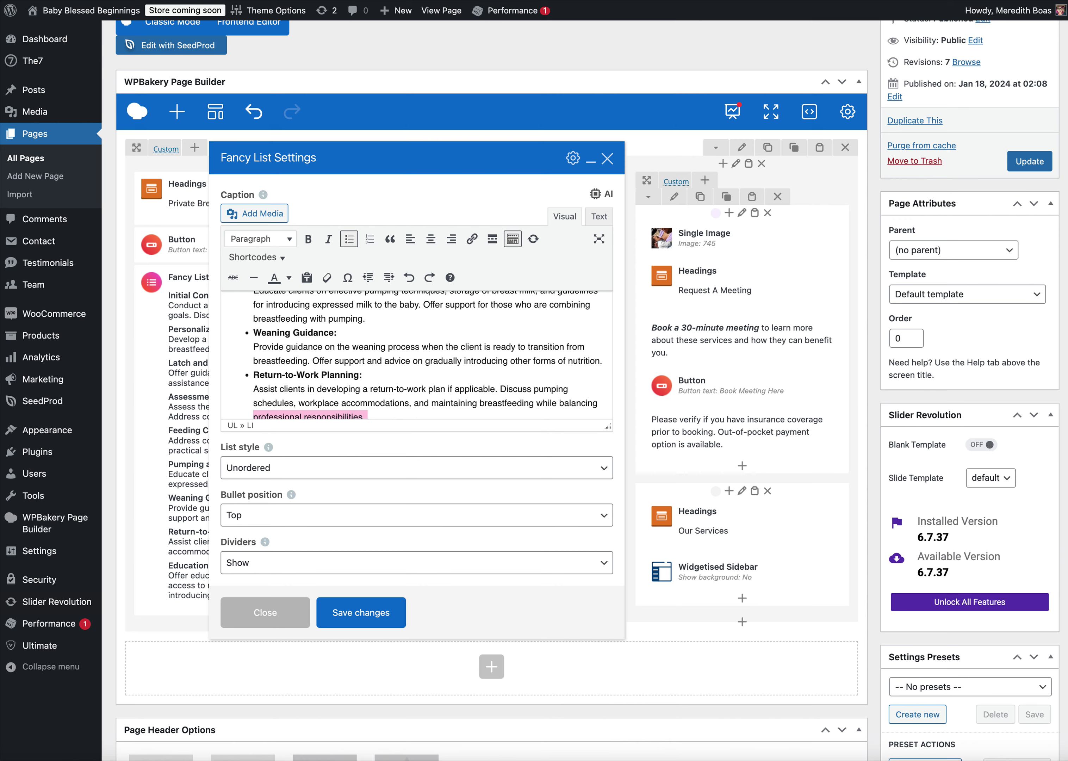
# Add placeholder text after the Pumping and Storing Breast Milk description, and close the Fancy List settings without saving
pyautogui.scroll(-2, 565, 372)
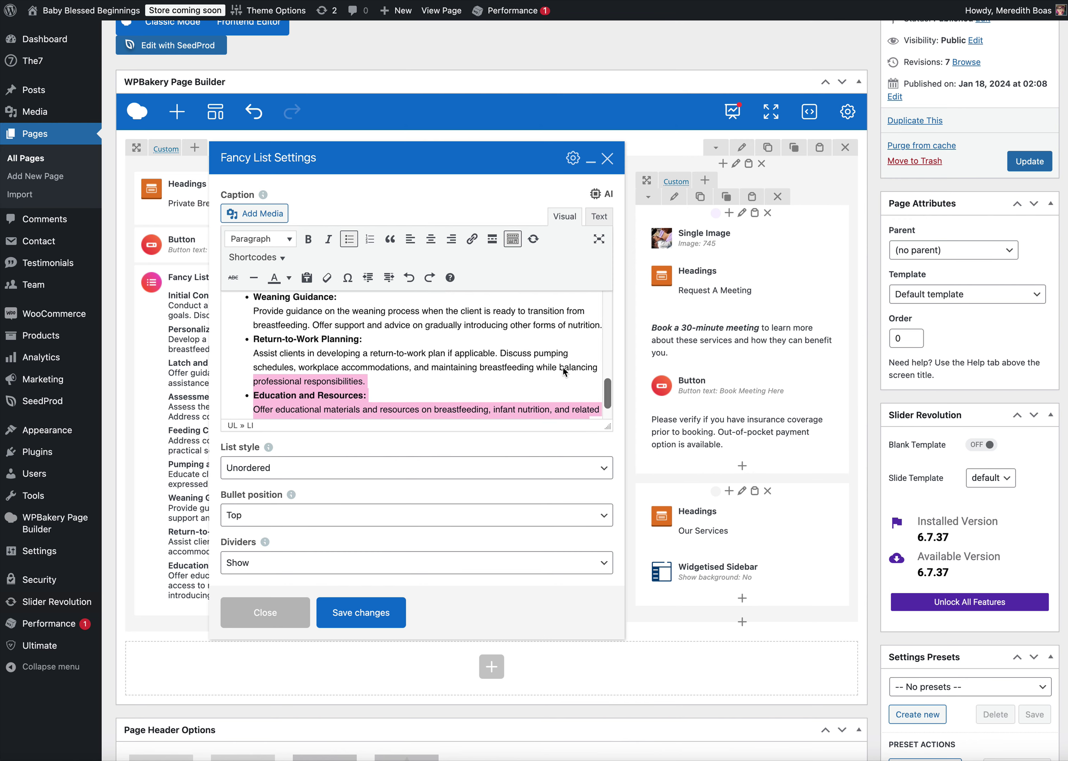
pyautogui.scroll(4, 565, 372)
pyautogui.click(372, 356)
pyautogui.write('khk')
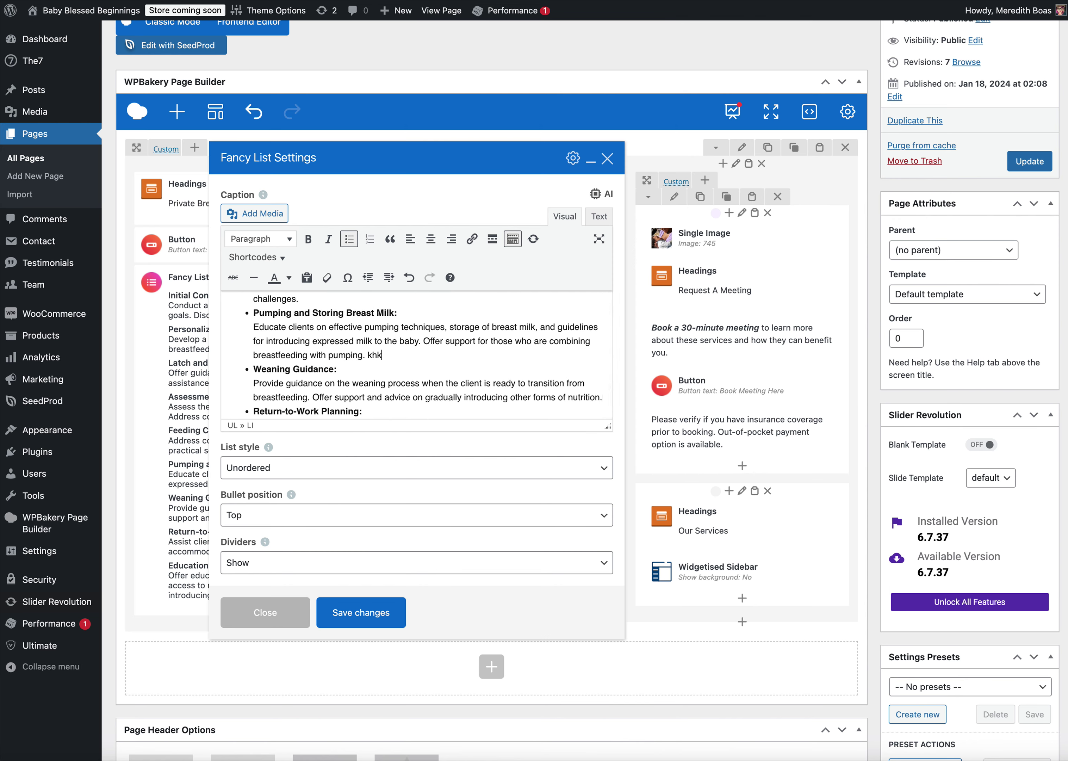
pyautogui.write('hohpj[k[')
pyautogui.click(607, 160)
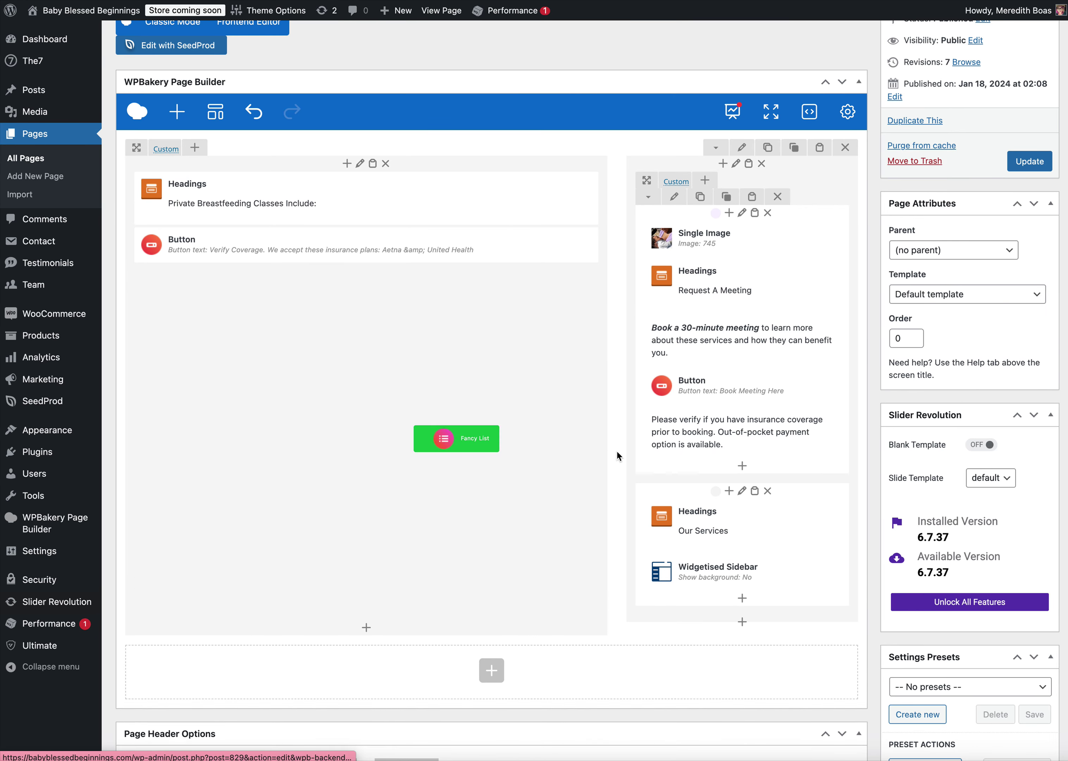
# Delete the Fancy List element and reload the page, discarding the unsaved changes
pyautogui.click(424, 440)
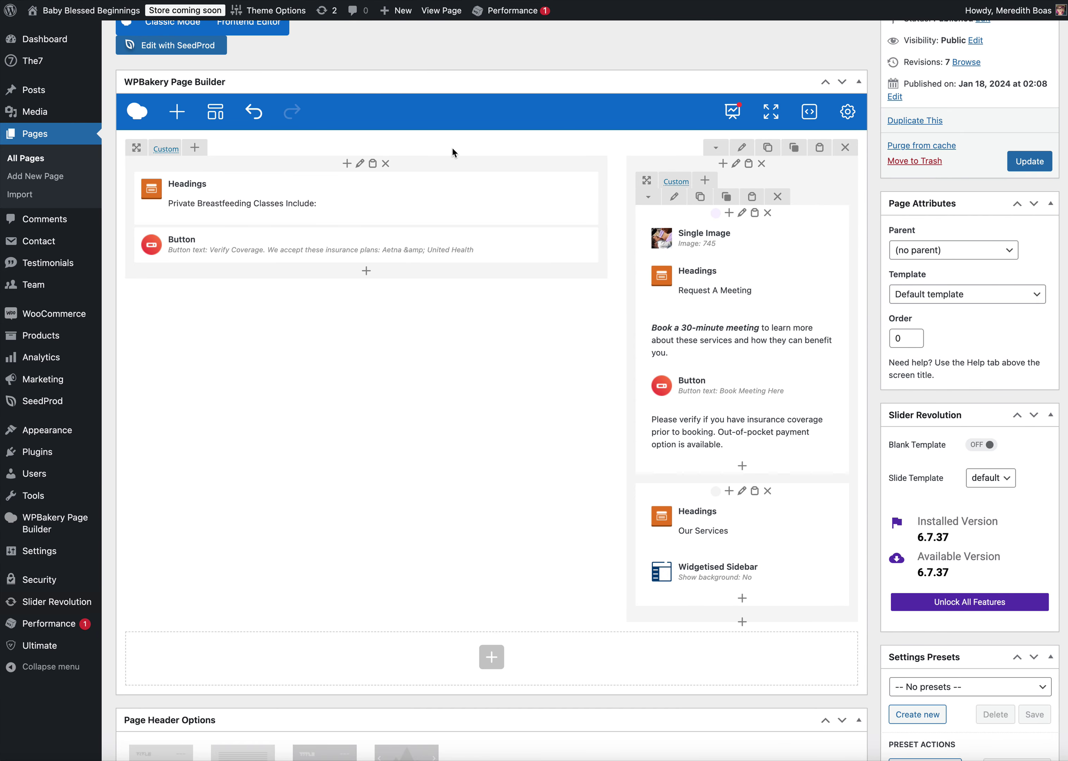
pyautogui.press('super+r')
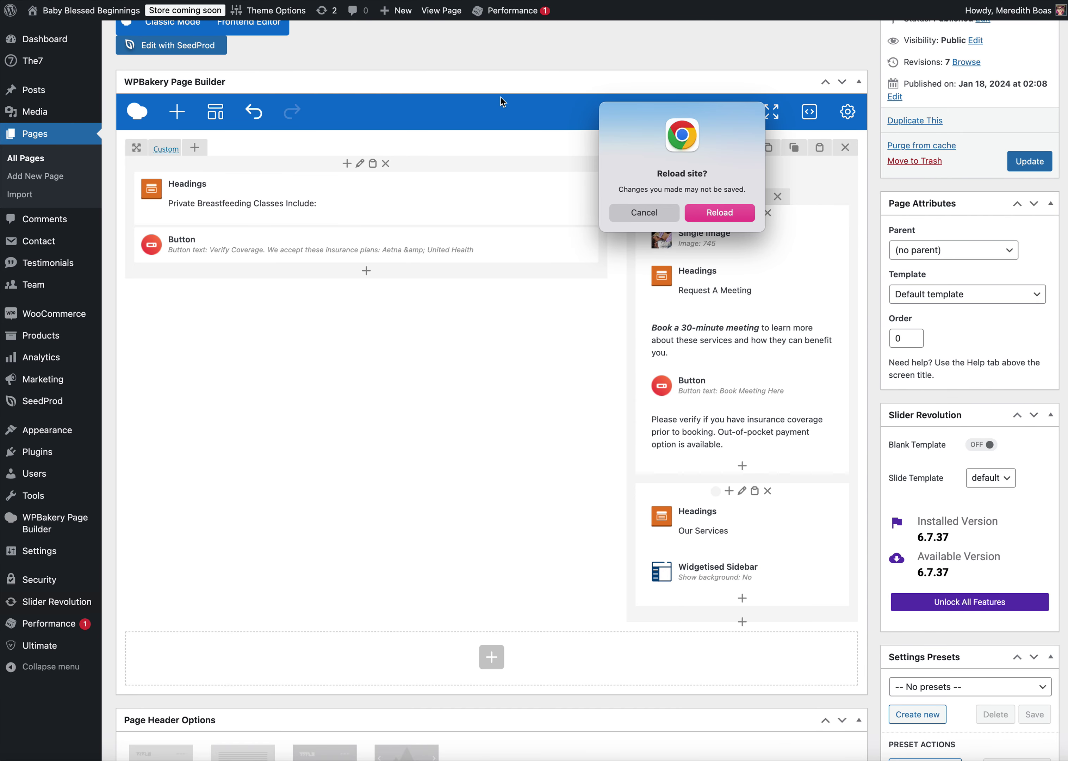
pyautogui.click(705, 214)
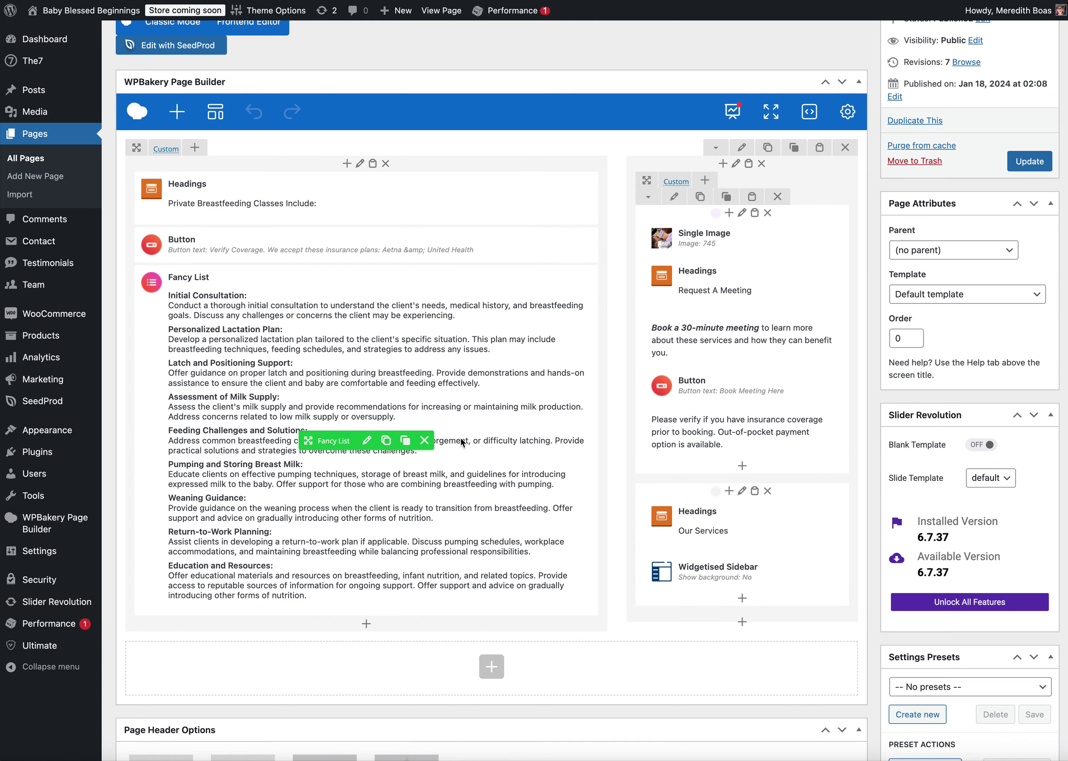
# Review the page's saved versions in the Revisions list below the builder
pyautogui.scroll(-15, 461, 437)
pyautogui.scroll(5, 307, 397)
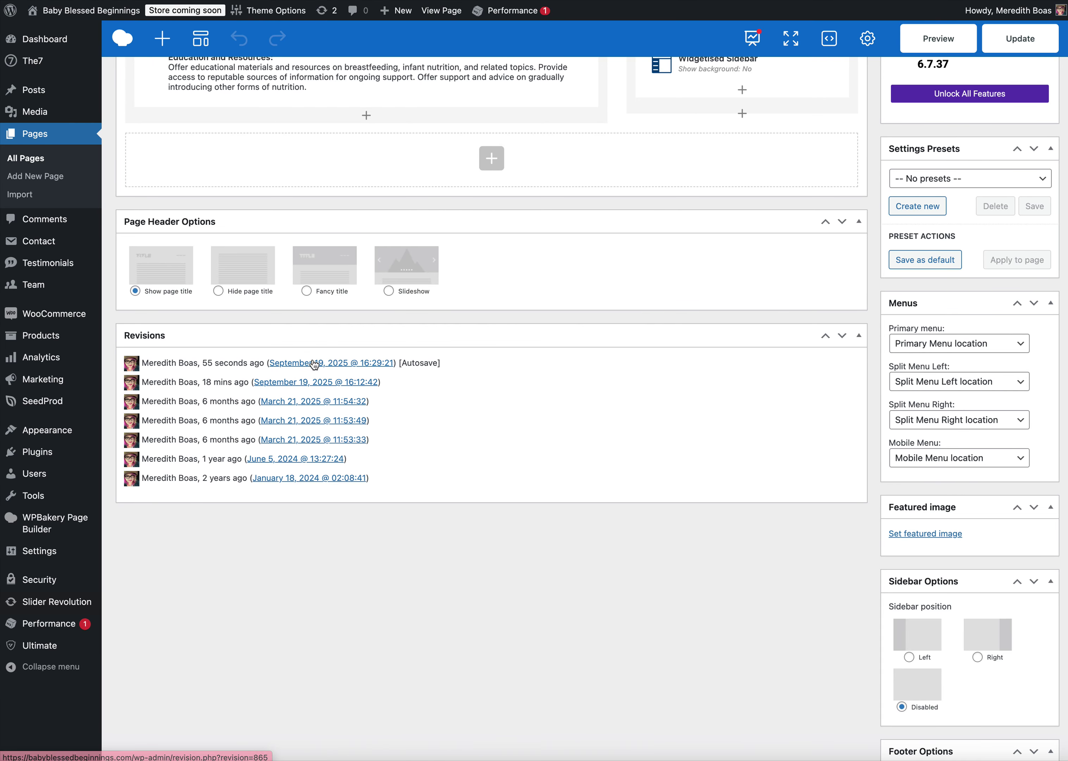
pyautogui.scroll(10, 599, 212)
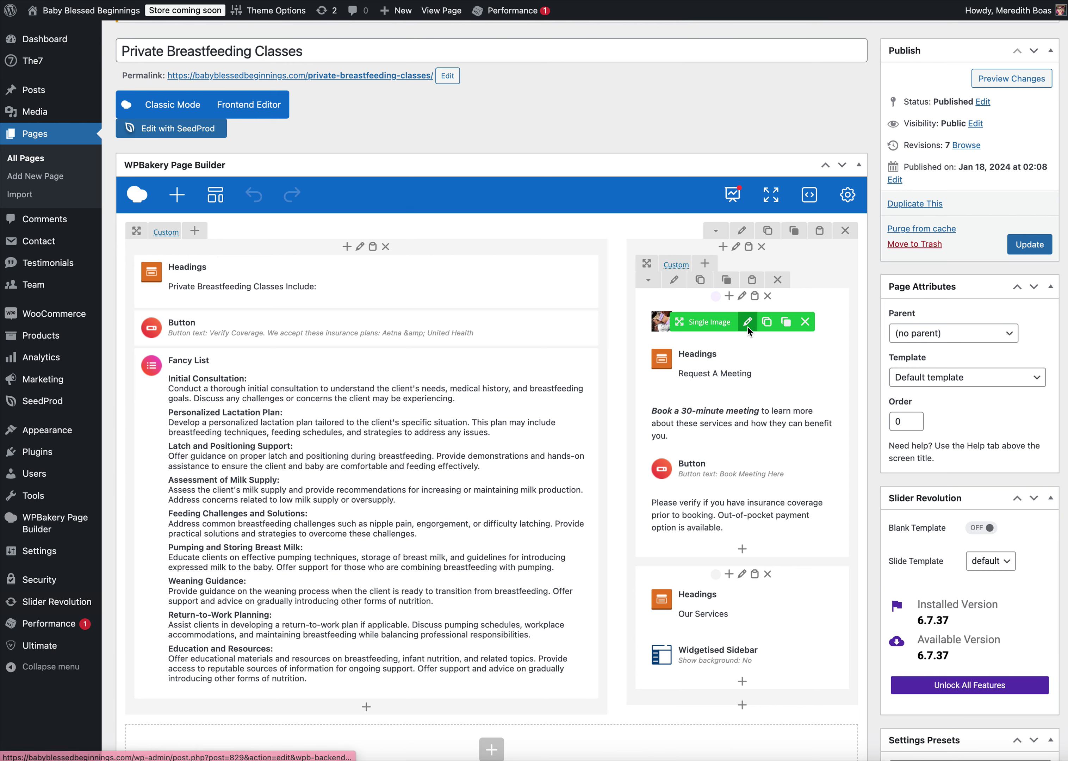
# Check the media library and upload options for replacing the Single Image, close the picker unchanged, and save the image settings
pyautogui.click(747, 324)
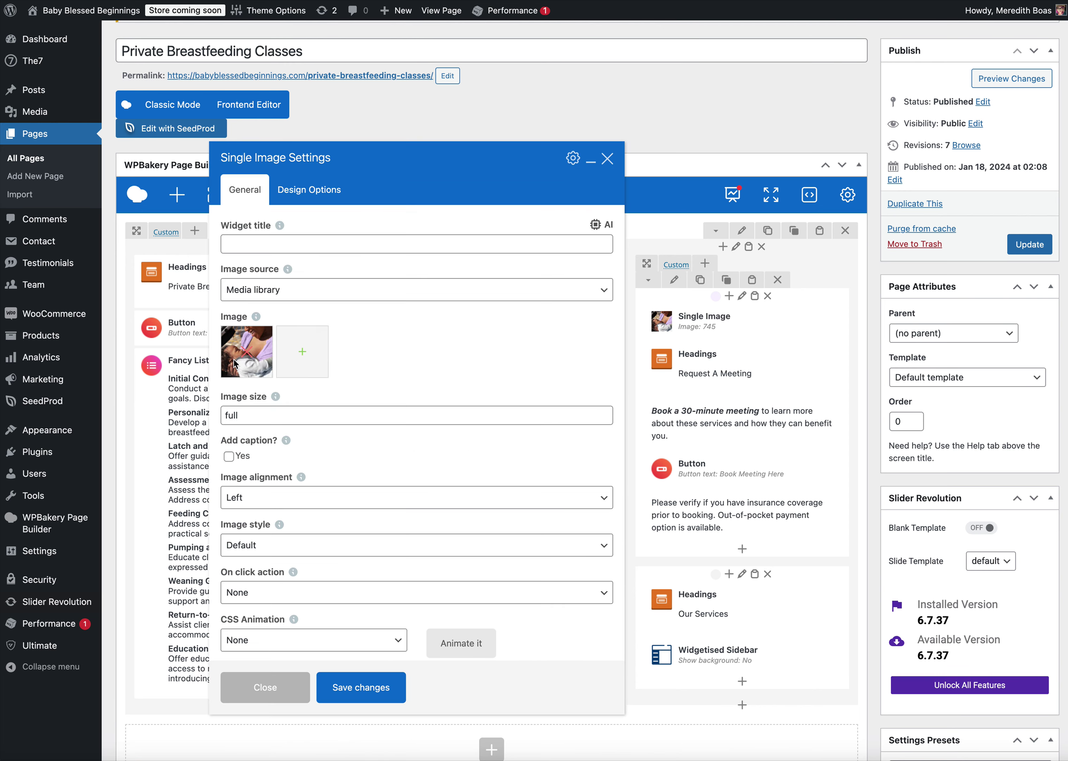
pyautogui.click(304, 353)
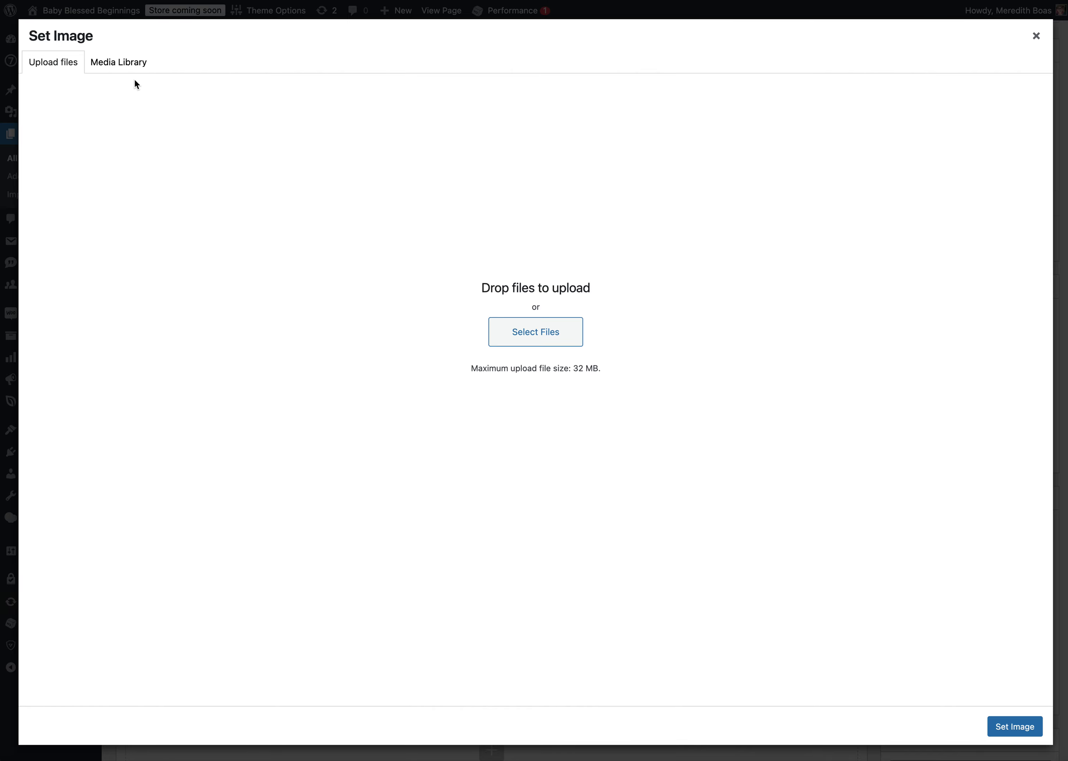
pyautogui.click(118, 70)
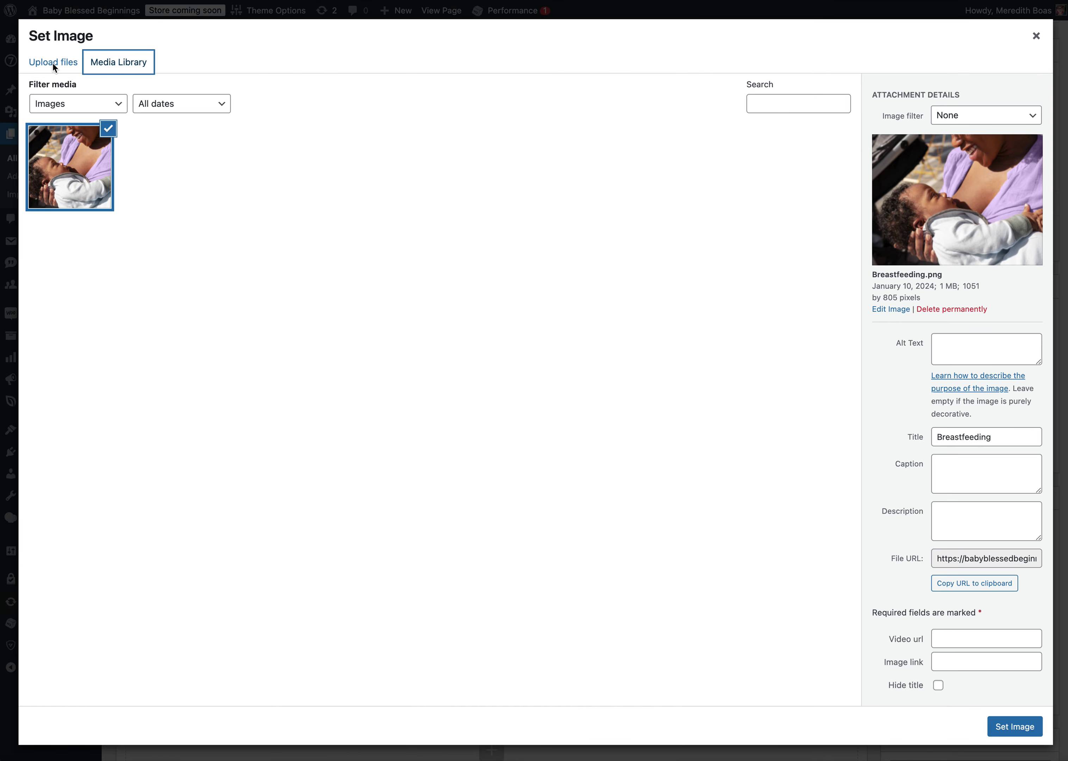
pyautogui.click(53, 63)
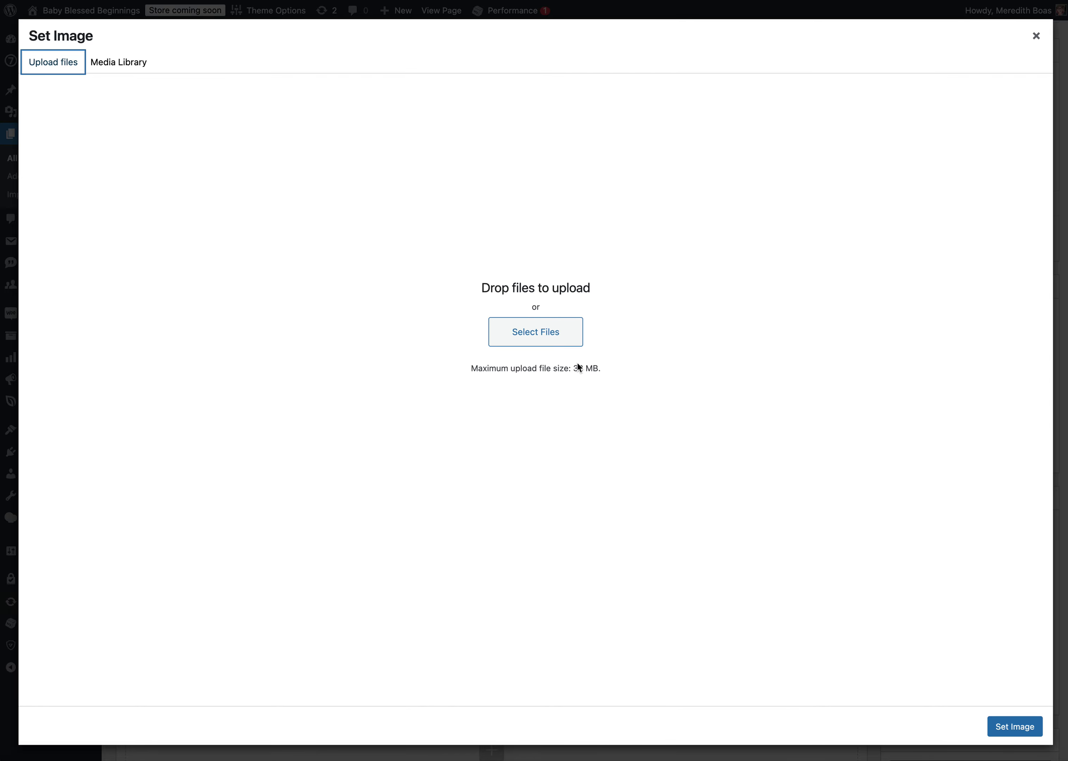
pyautogui.click(1036, 37)
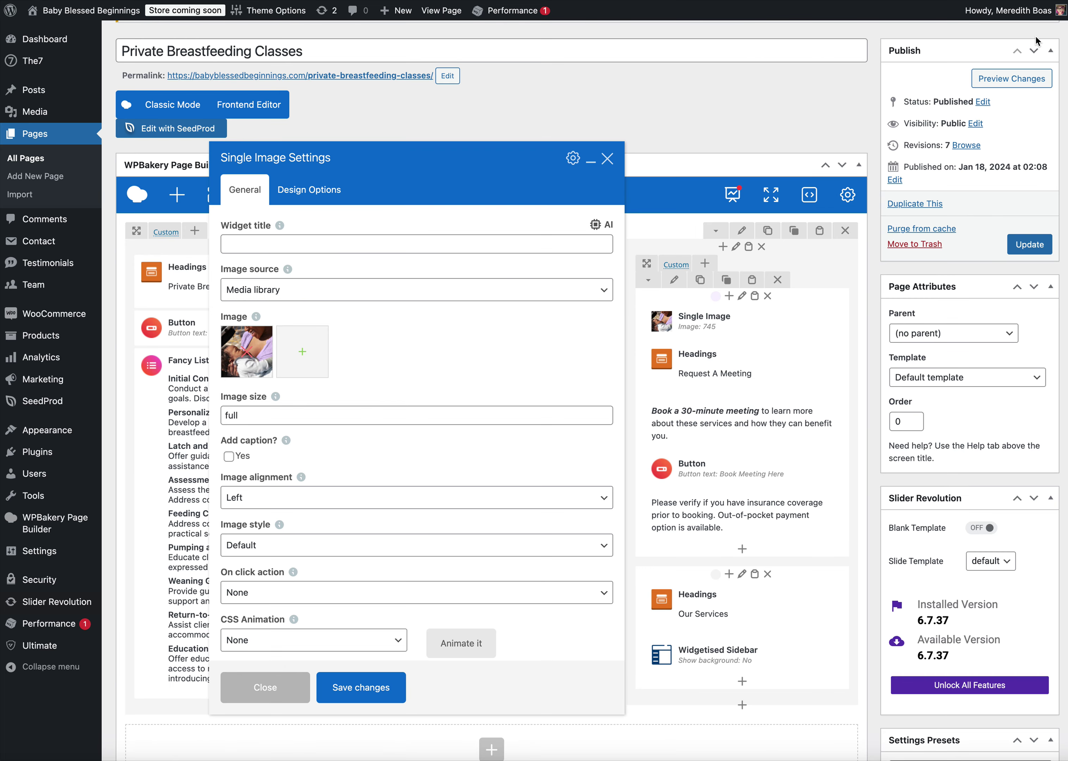
pyautogui.click(352, 689)
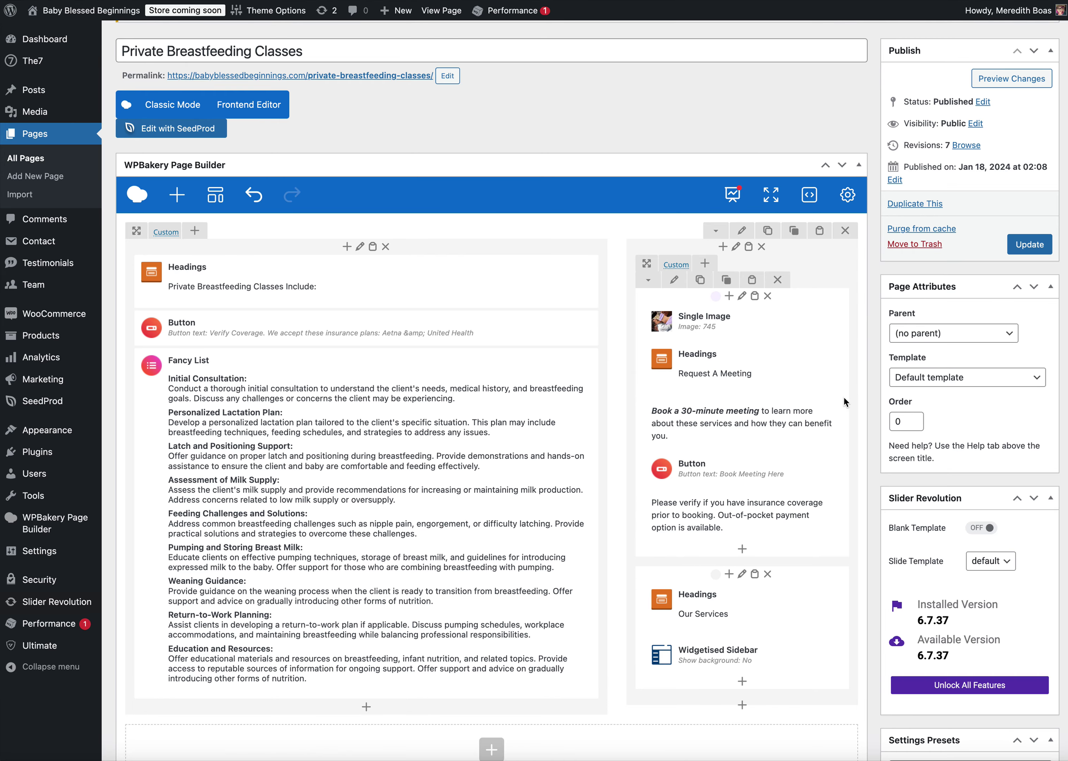
pyautogui.scroll(1, 827, 405)
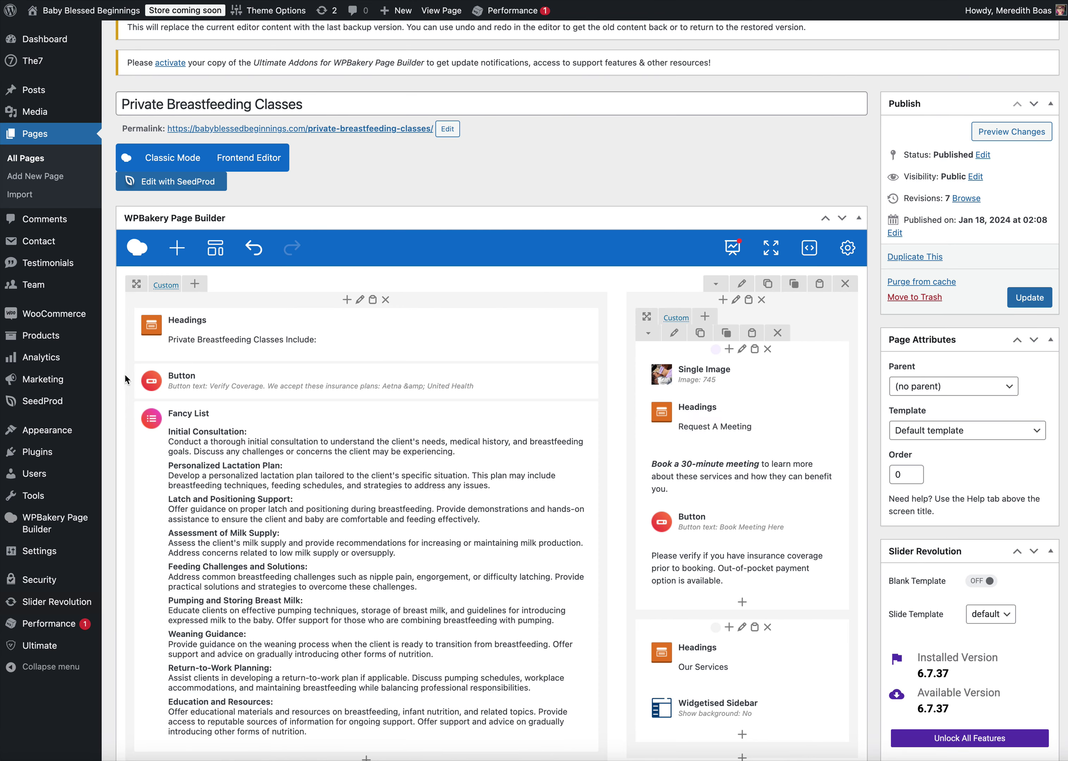
pyautogui.scroll(-5, 595, 437)
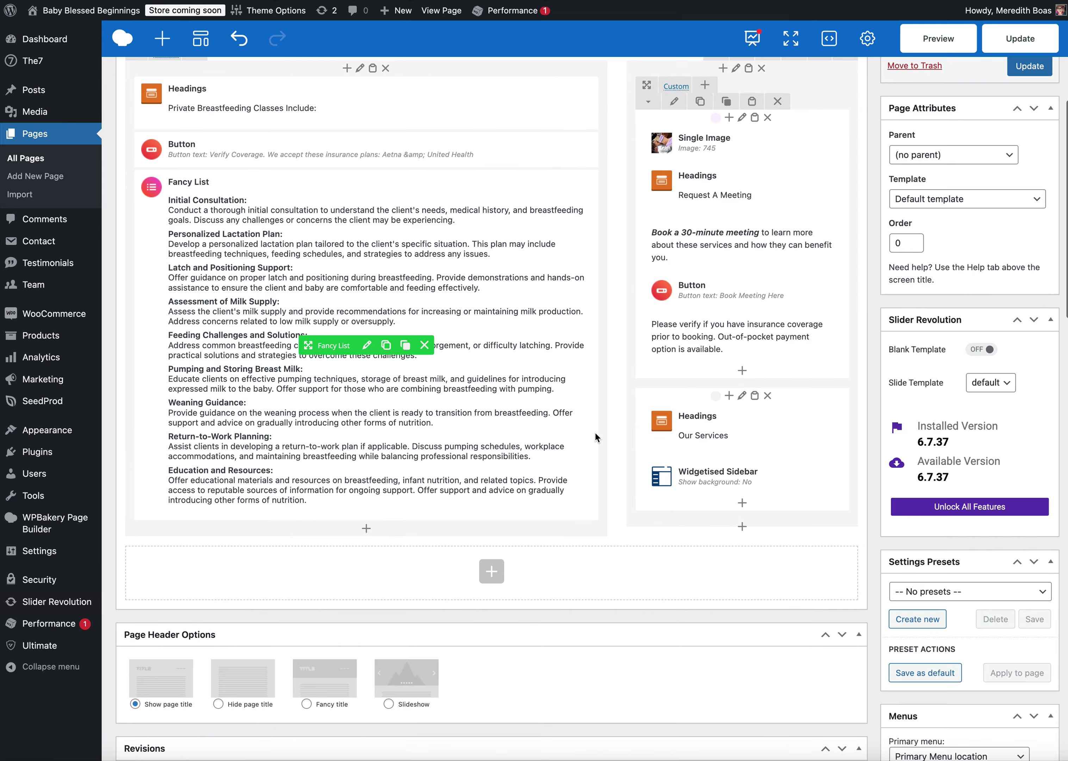
pyautogui.scroll(2, 595, 437)
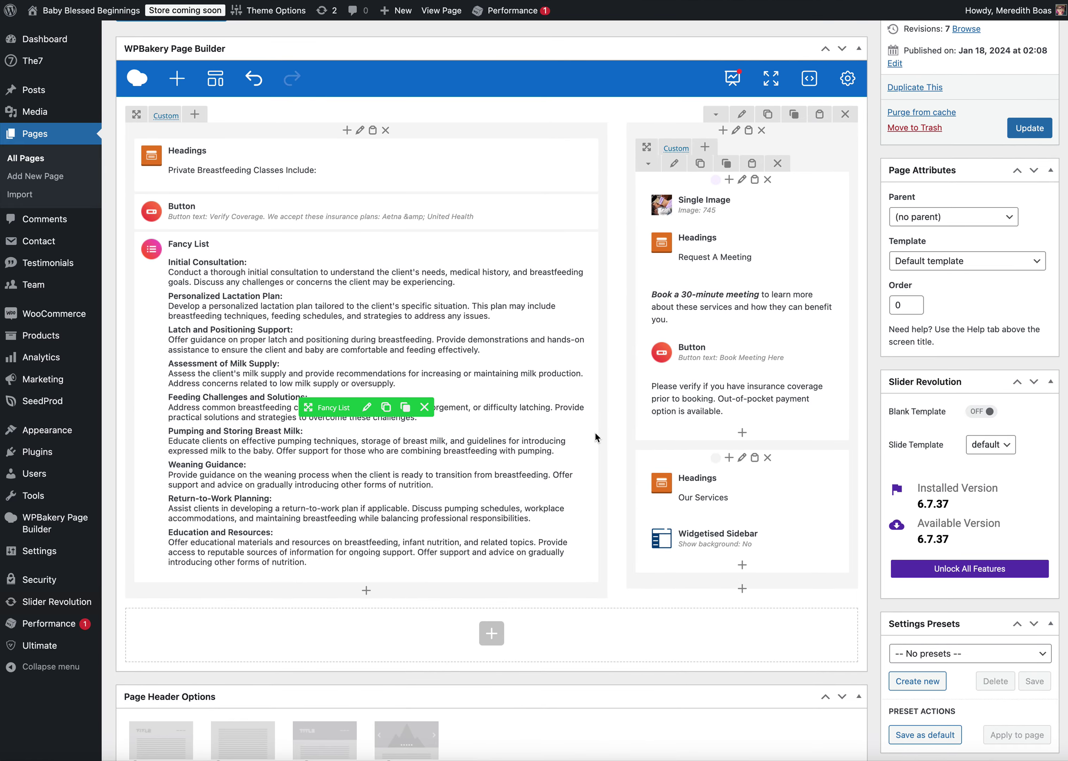
pyautogui.scroll(5, 610, 427)
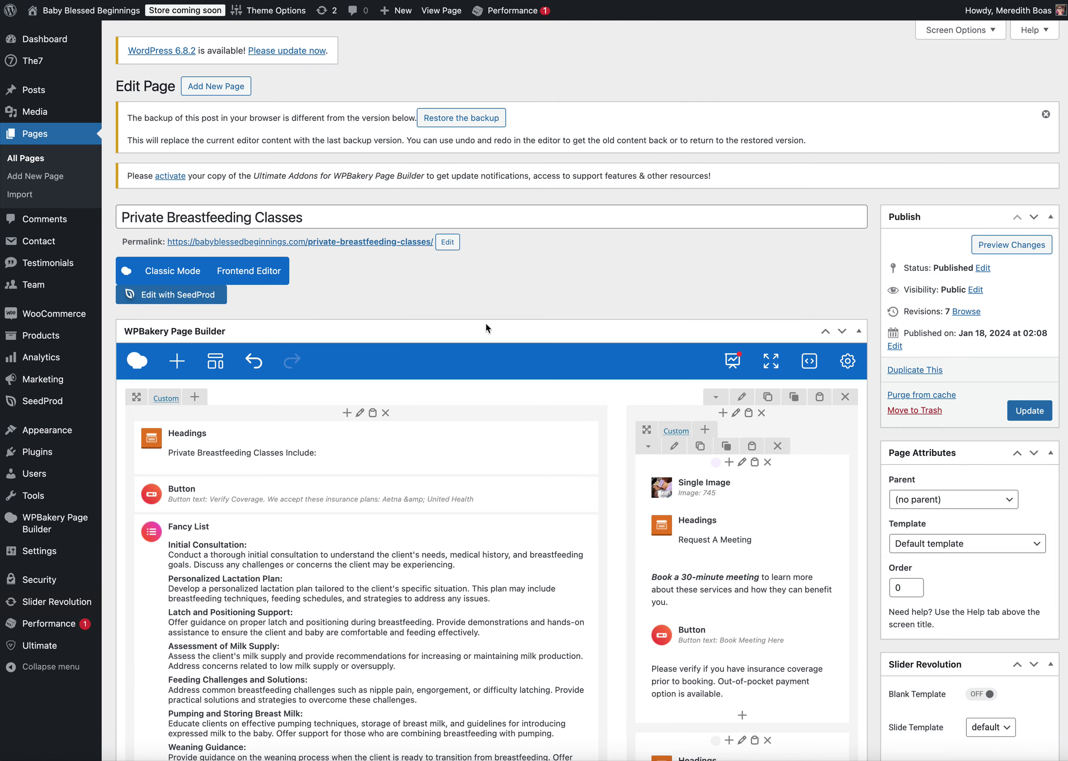
pyautogui.scroll(-5, 711, 296)
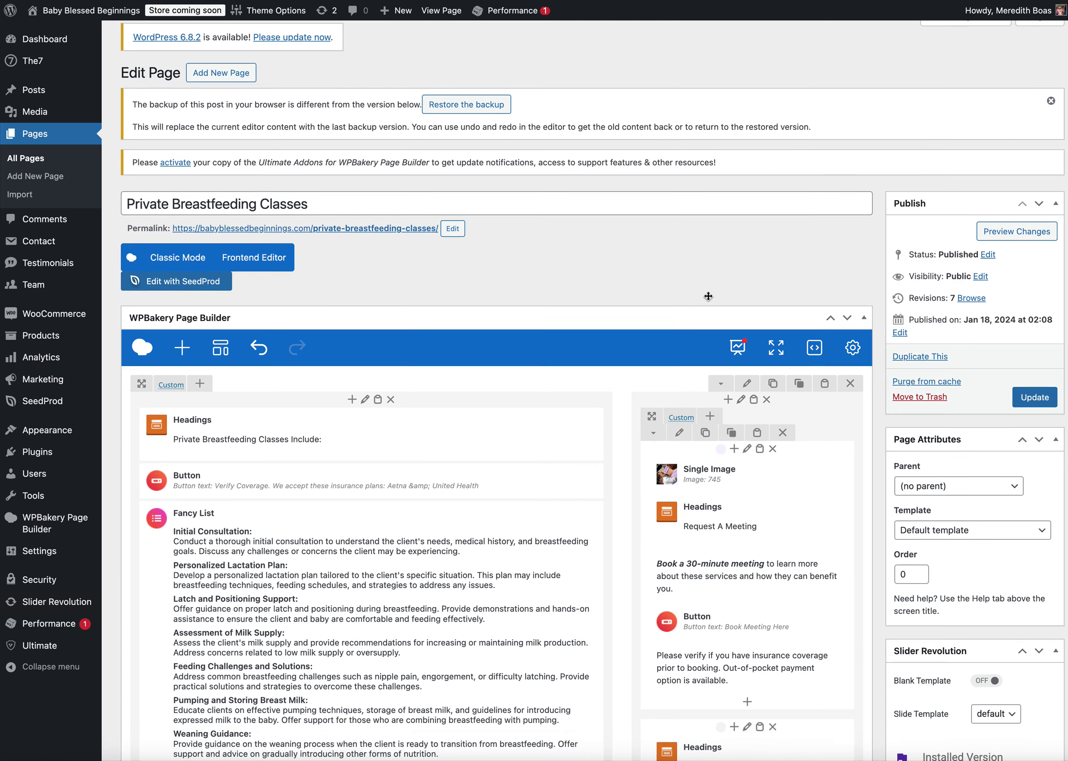
pyautogui.scroll(2, 708, 297)
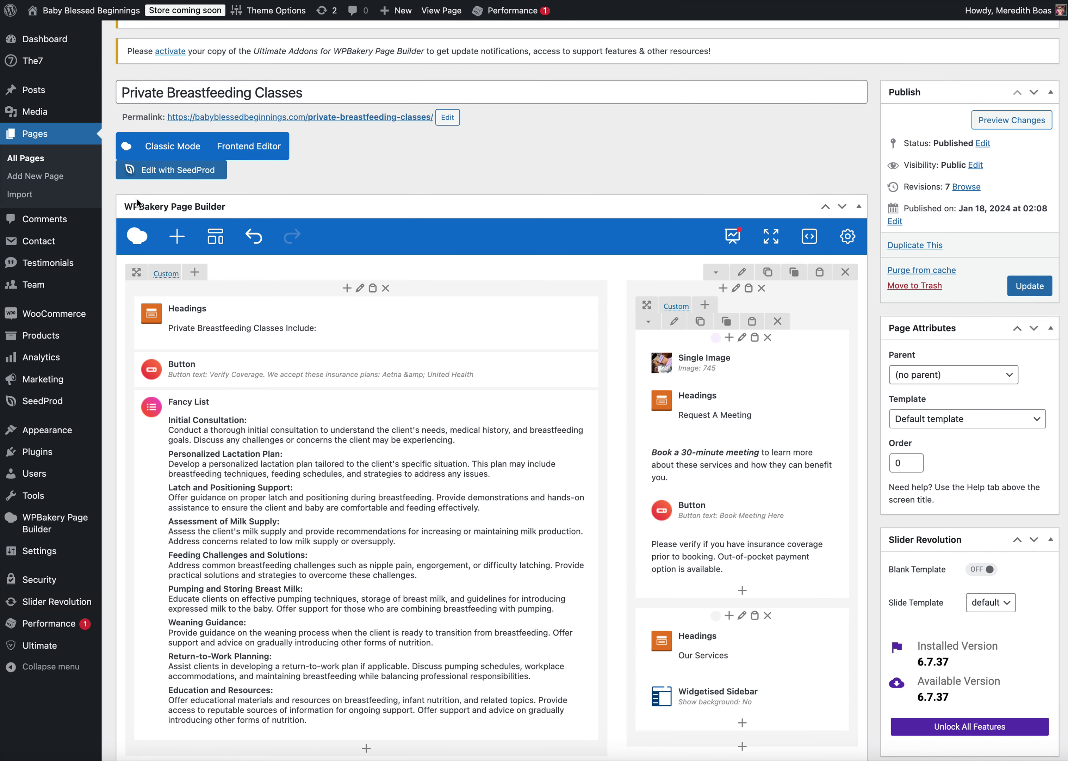
# Duplicate the Private Breastfeeding Classes page, leaving the editor without saving, and open the draft copy for editing
pyautogui.scroll(3, 781, 469)
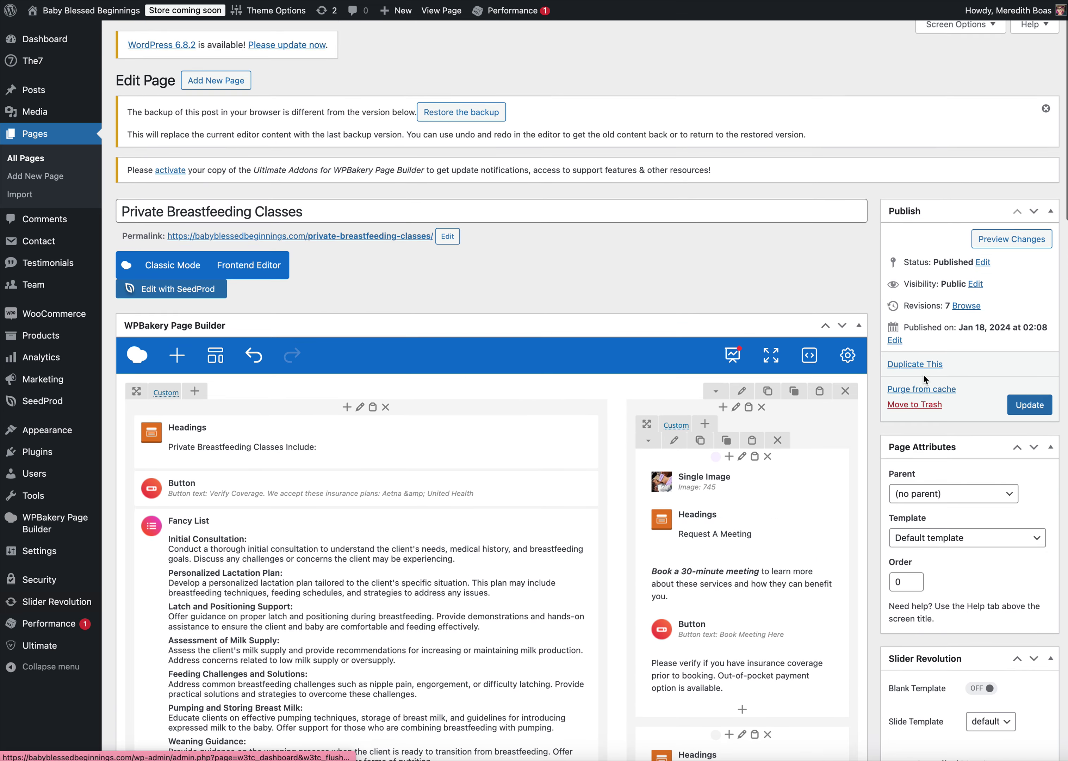
pyautogui.click(906, 364)
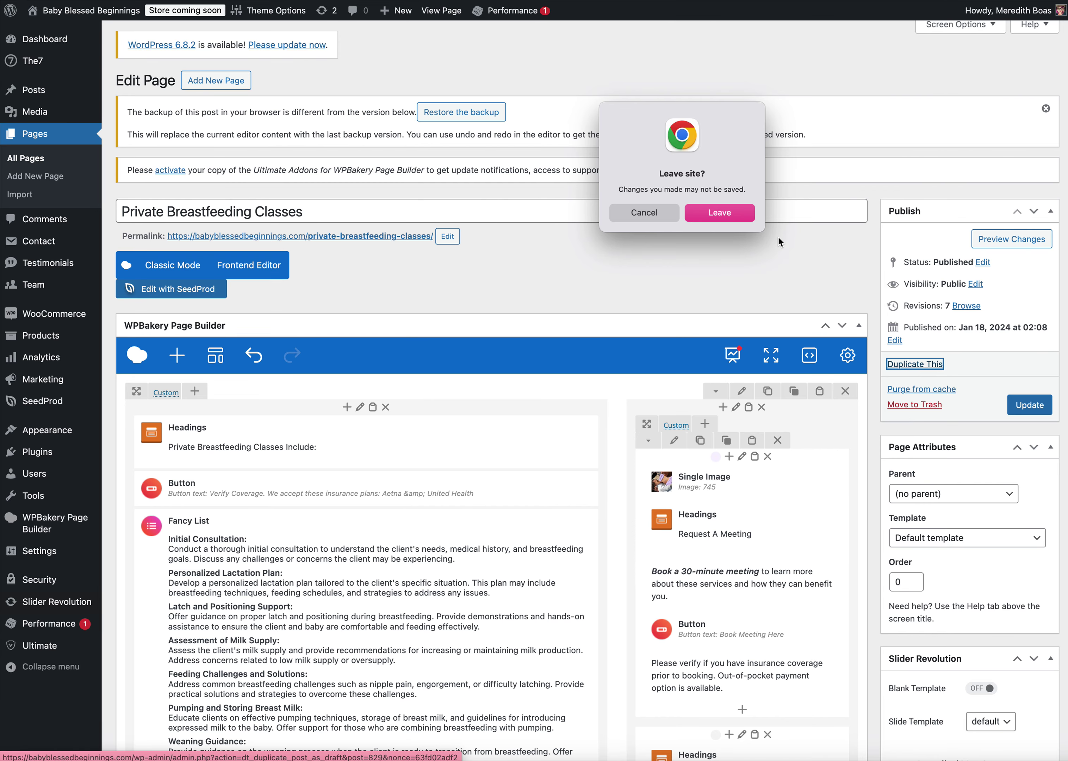
pyautogui.click(747, 221)
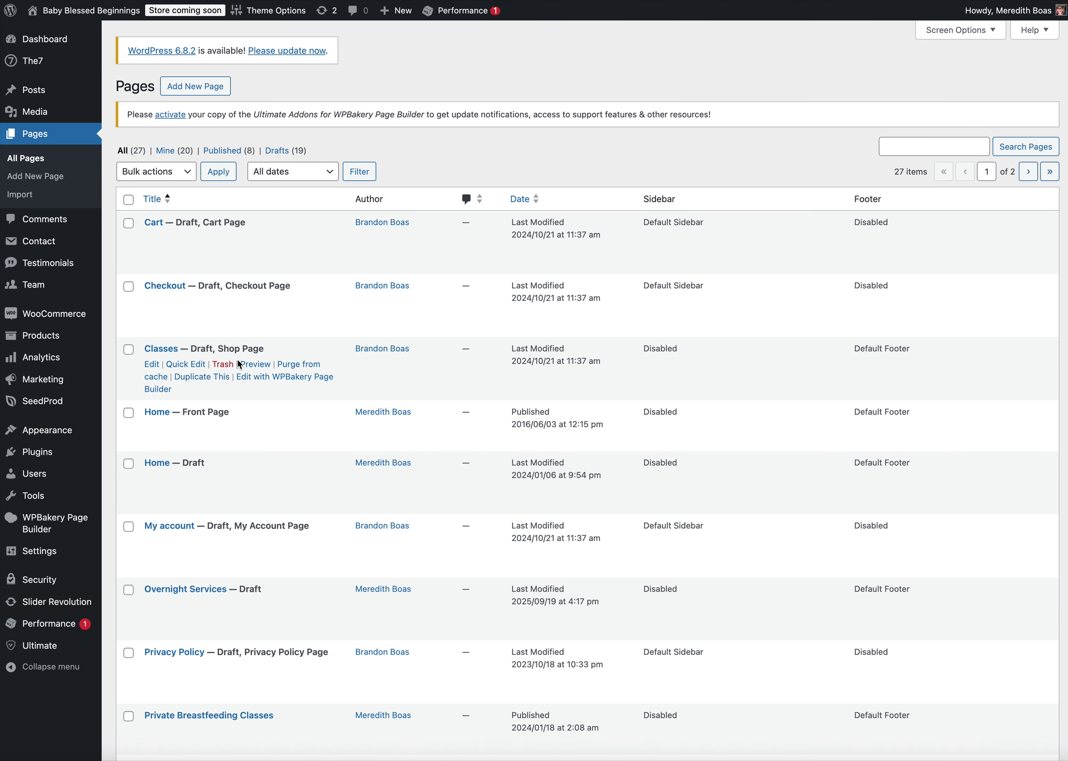
pyautogui.scroll(-12, 238, 364)
pyautogui.scroll(3, 278, 358)
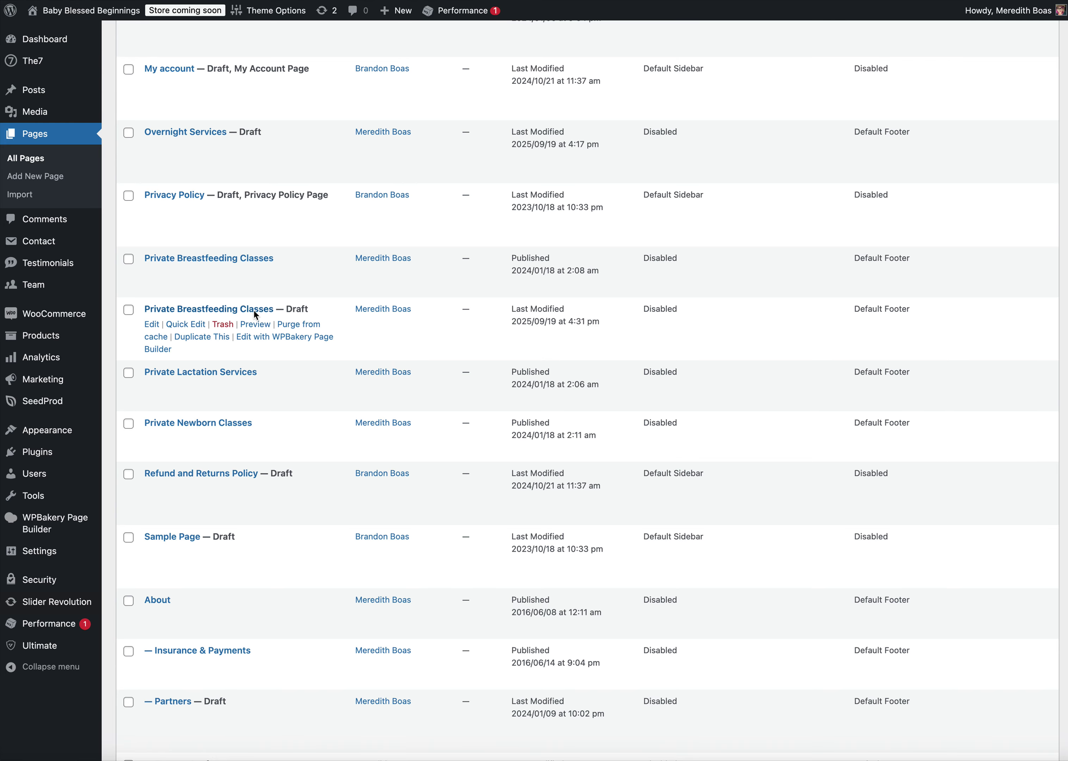
pyautogui.click(156, 324)
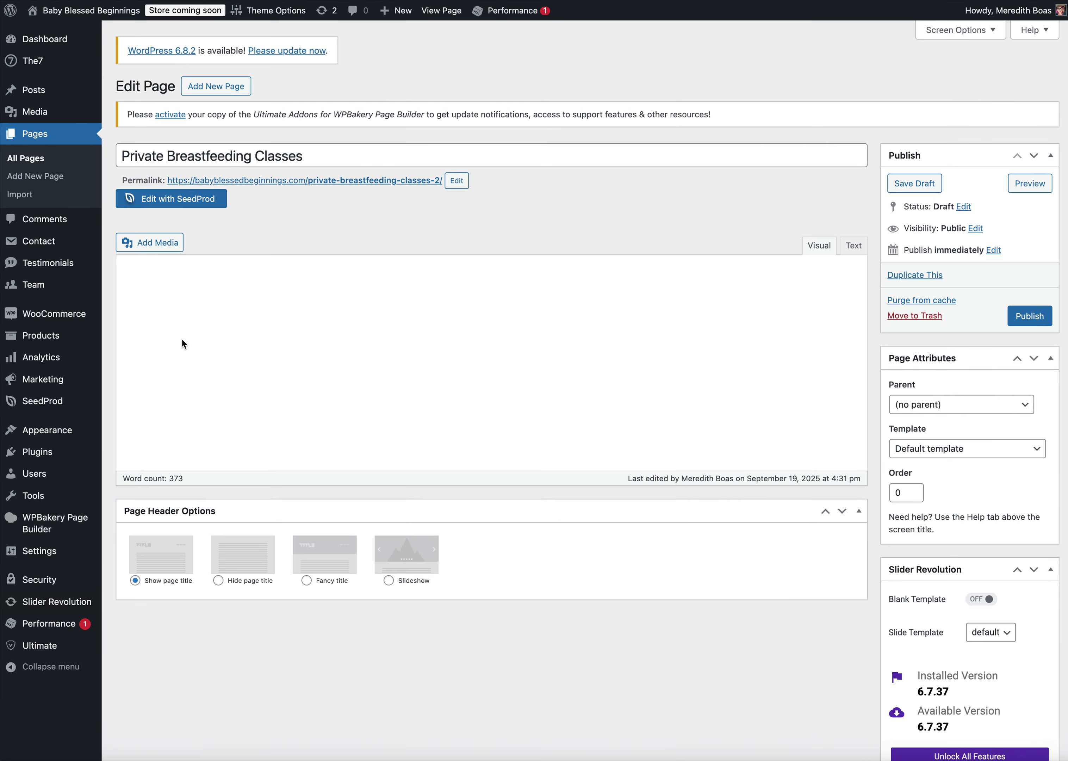
# Change the draft copy's title to Something Healthy Classes
pyautogui.moveTo(254, 157); pyautogui.dragTo(93, 157)
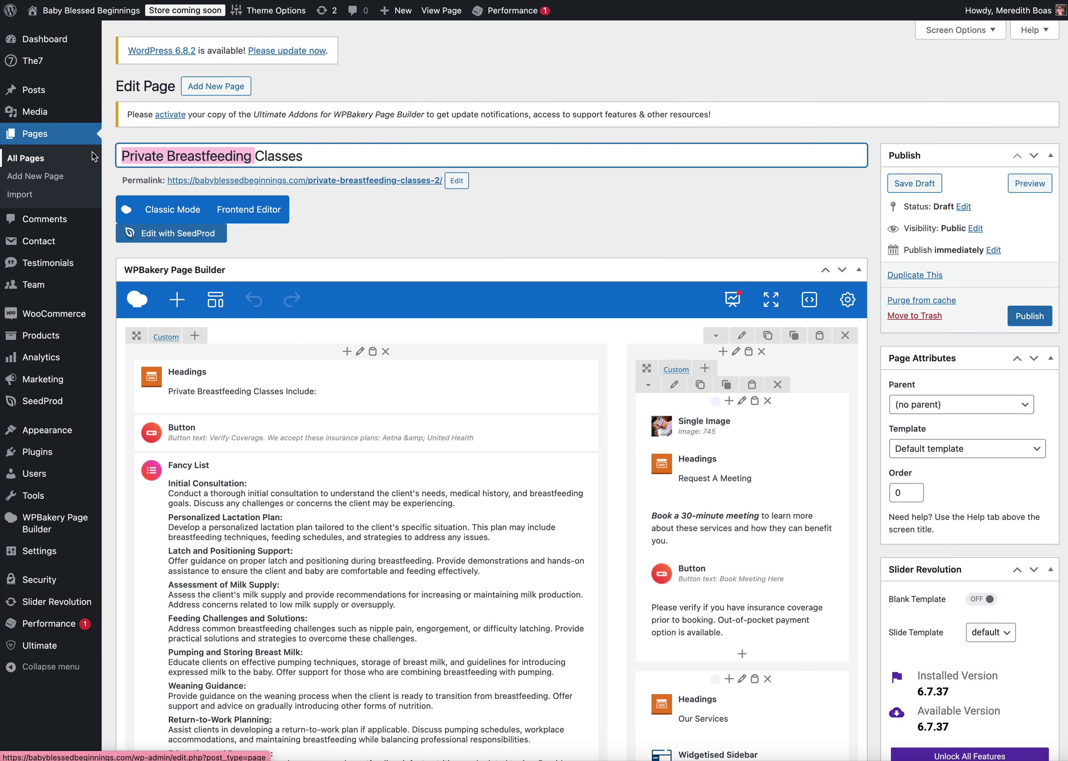
pyautogui.write('Something Heal')
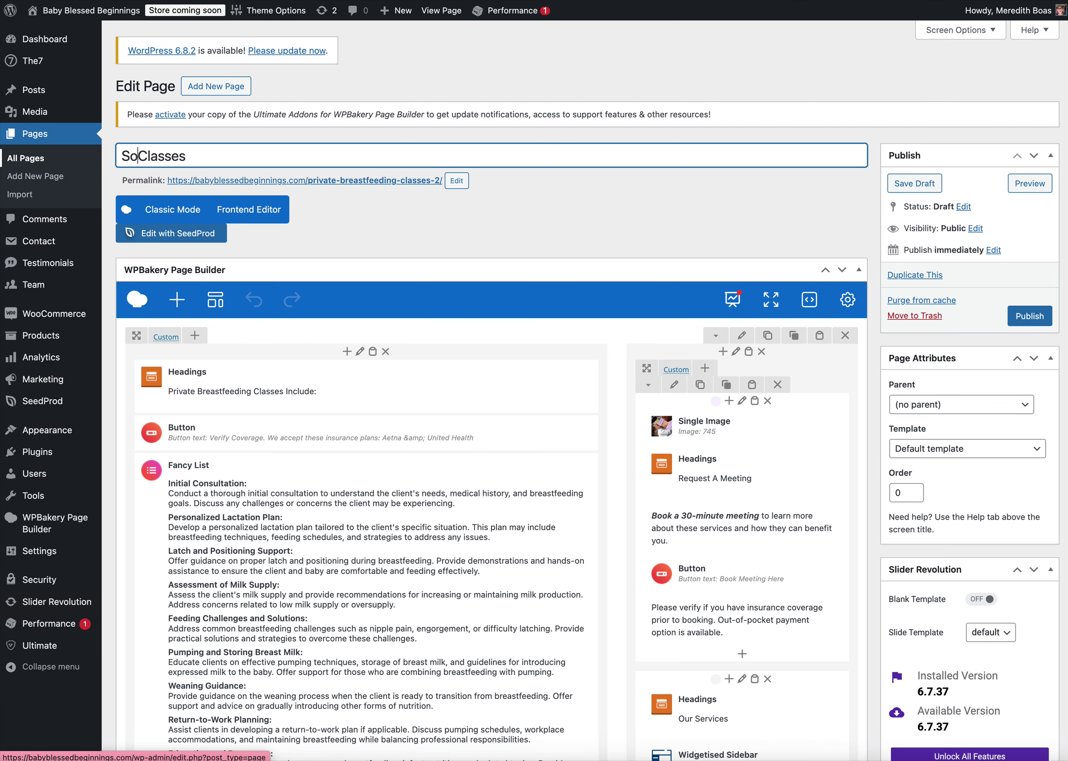
pyautogui.write('thy')
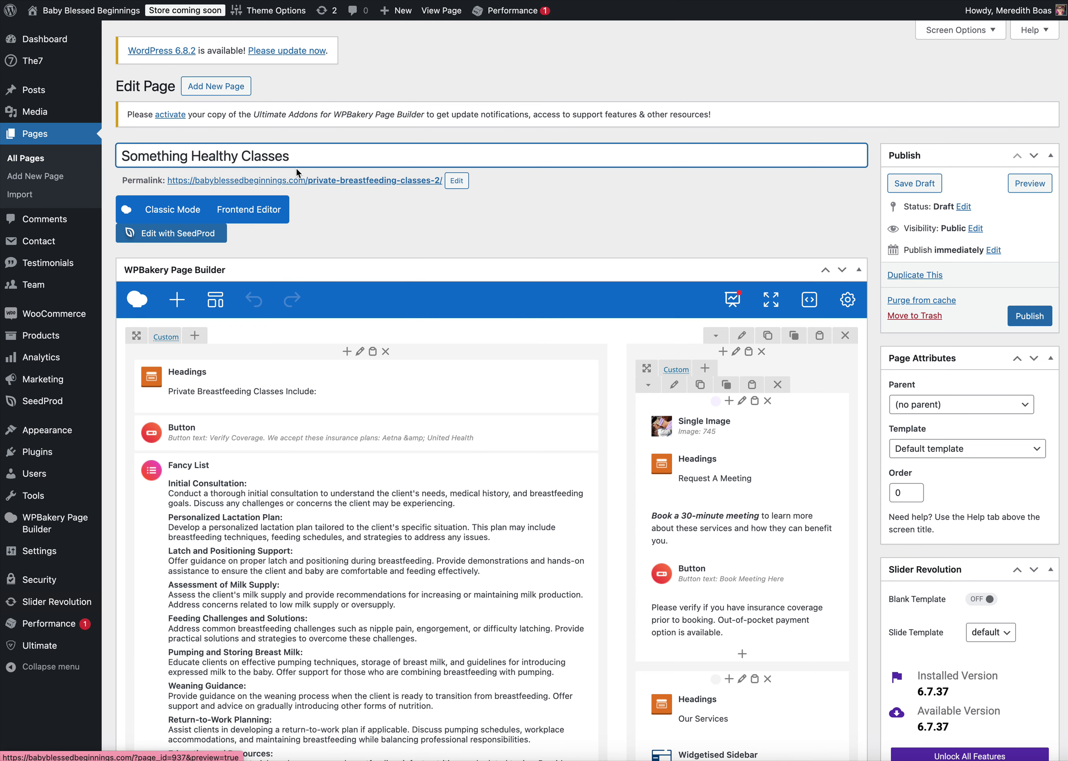
# Change the main column's heading title to "Something Healthty Classes Include:" and save the heading settings
pyautogui.scroll(-3, 232, 160)
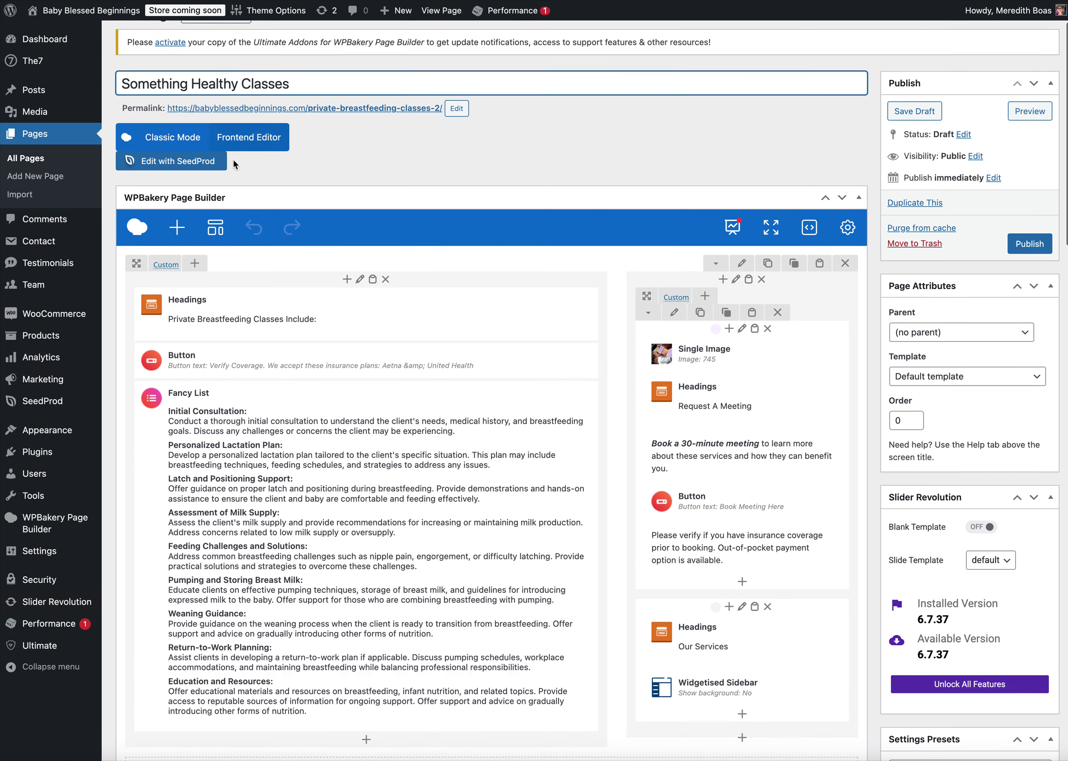
pyautogui.scroll(1, 356, 271)
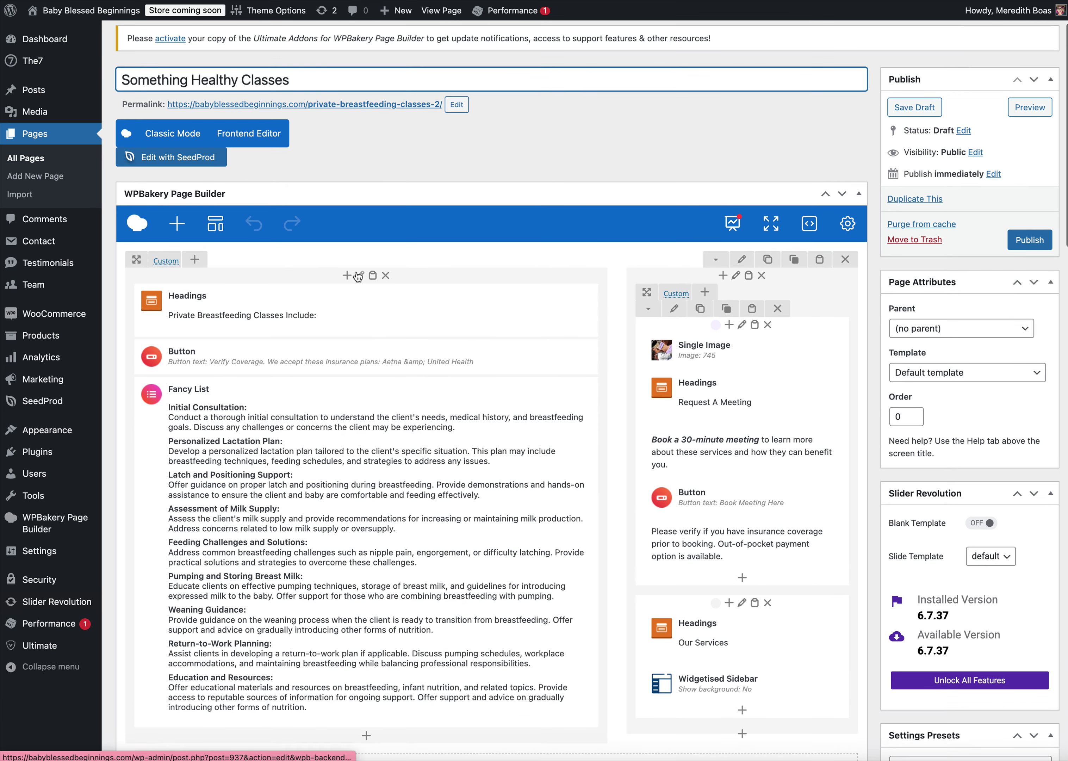
pyautogui.click(366, 311)
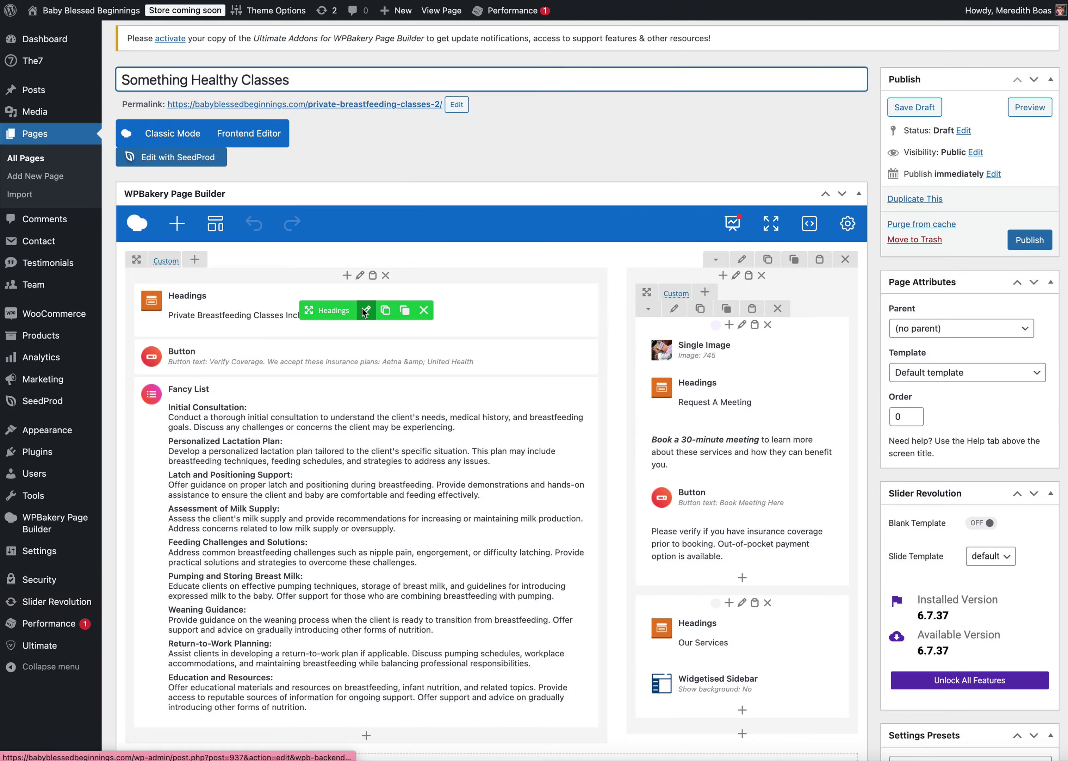
pyautogui.click(366, 310)
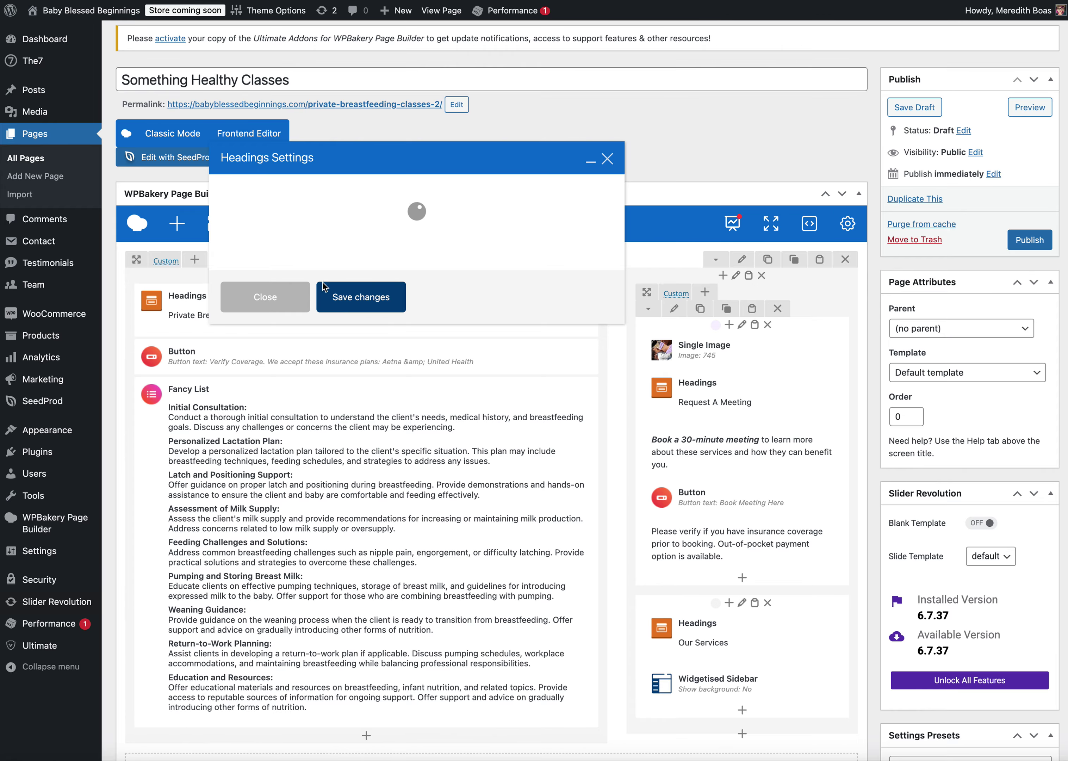
pyautogui.moveTo(314, 292); pyautogui.dragTo(221, 293)
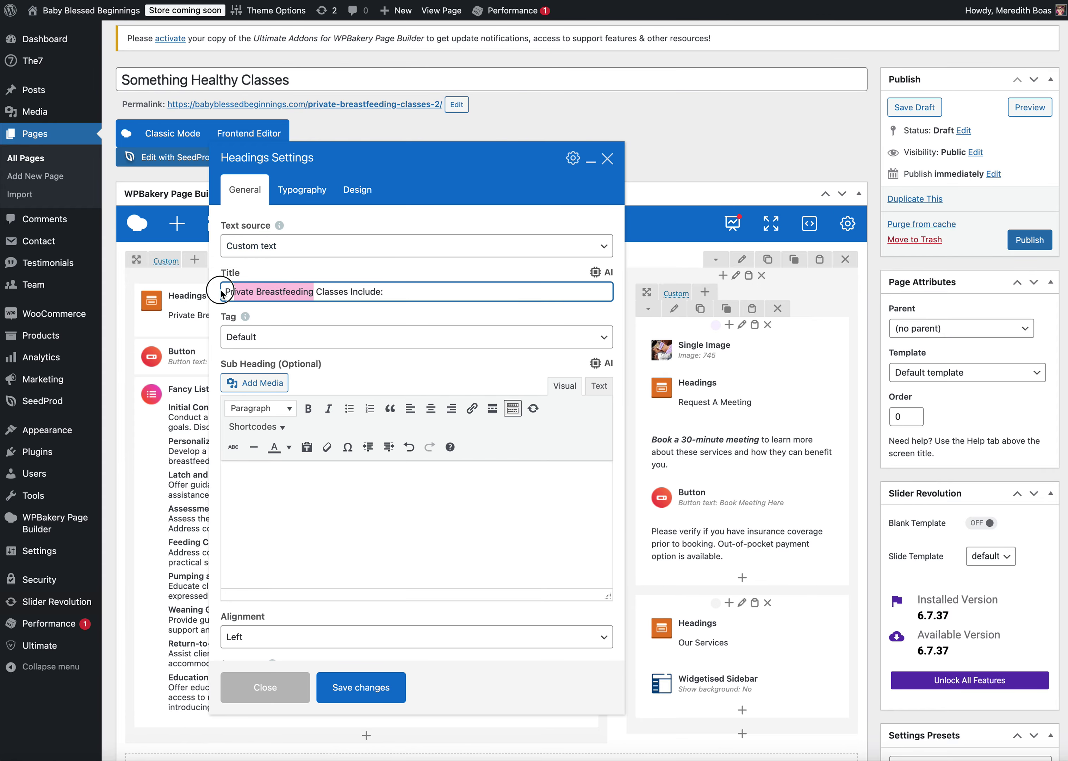
pyautogui.write('Something Healthy')
pyautogui.click(361, 687)
# Try replacing the Fancy List's first two entries with placeholder text such as "this things:", "thing last :" and "blah blah blah", closing its settings without saving
pyautogui.scroll(-1, 489, 377)
pyautogui.click(366, 395)
pyautogui.moveTo(337, 307); pyautogui.dragTo(255, 307)
pyautogui.write('this things:')
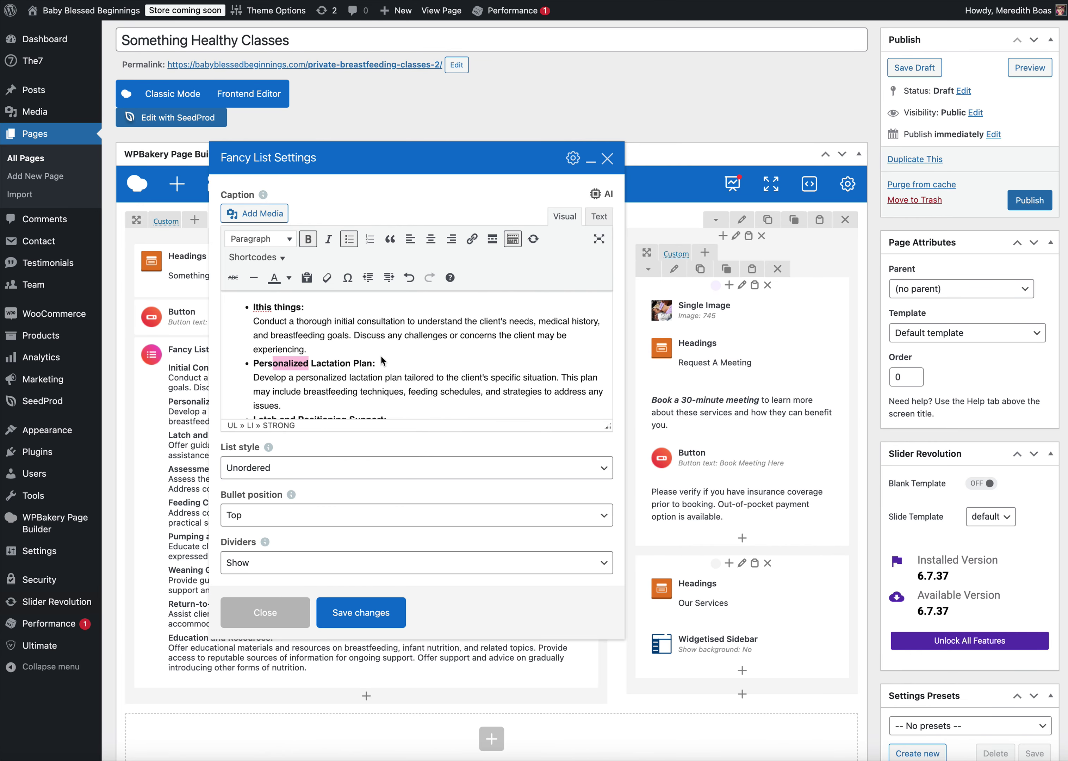
pyautogui.moveTo(367, 363); pyautogui.dragTo(254, 365)
pyautogui.write('thingn:')
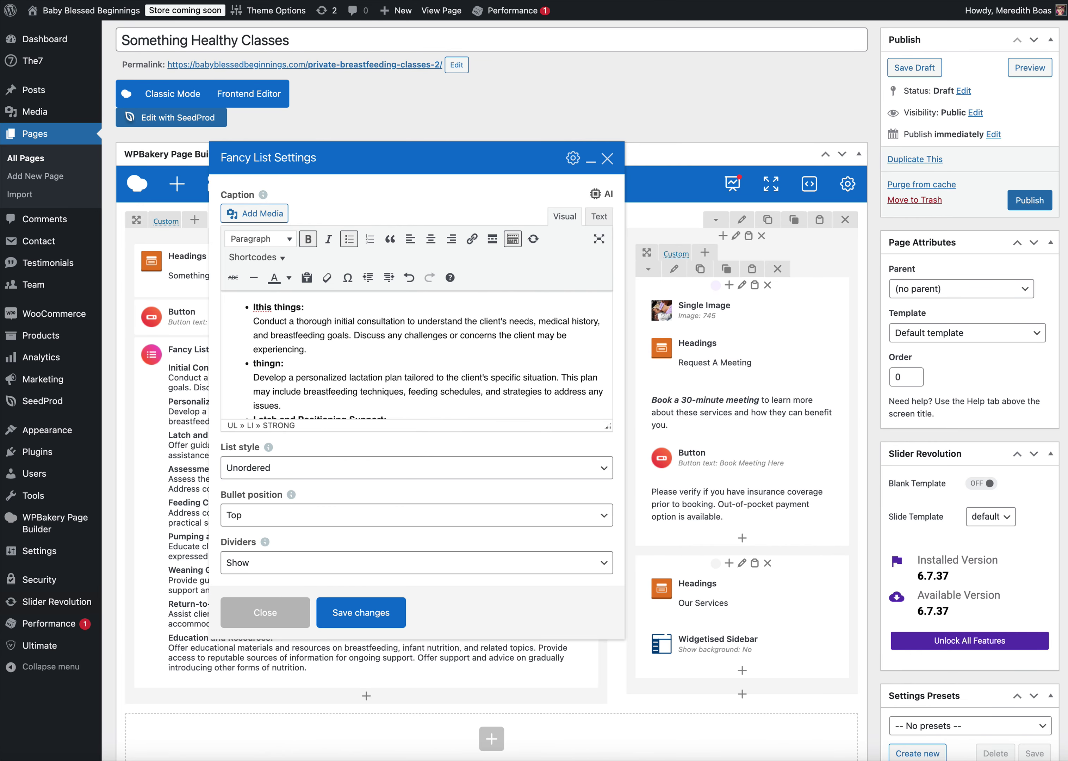
pyautogui.press('BackSpace')
pyautogui.write('last')
pyautogui.moveTo(283, 406); pyautogui.dragTo(267, 384)
pyautogui.write('blah blah blah')
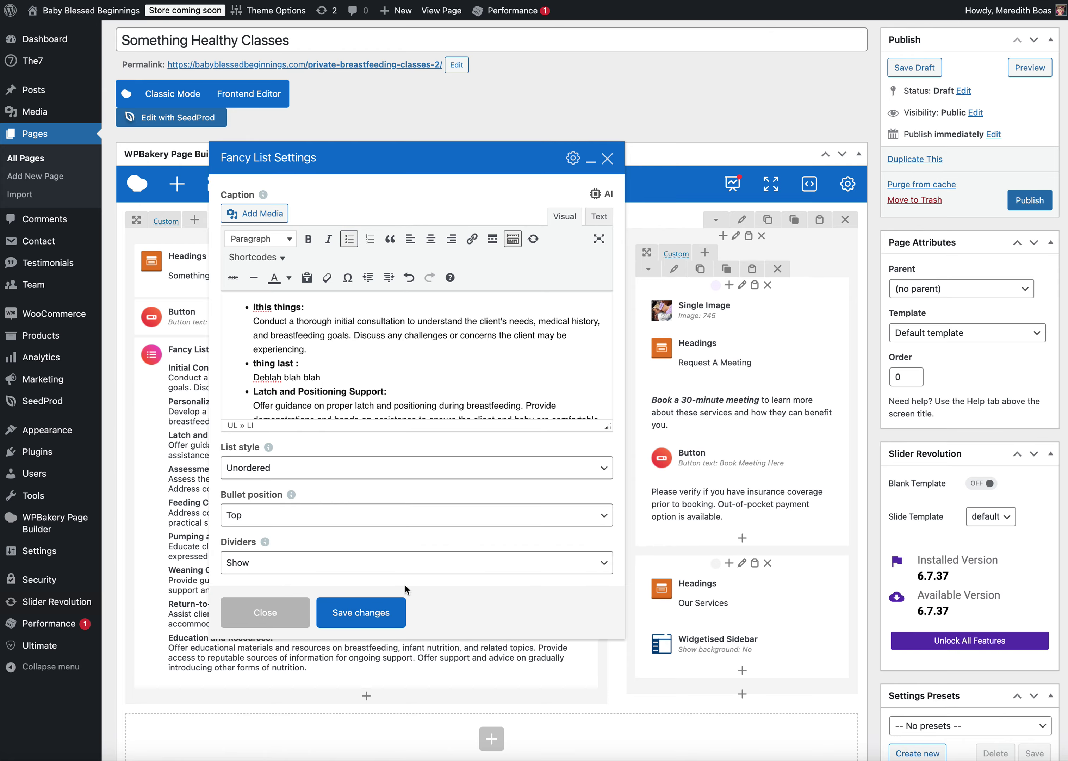
pyautogui.click(606, 159)
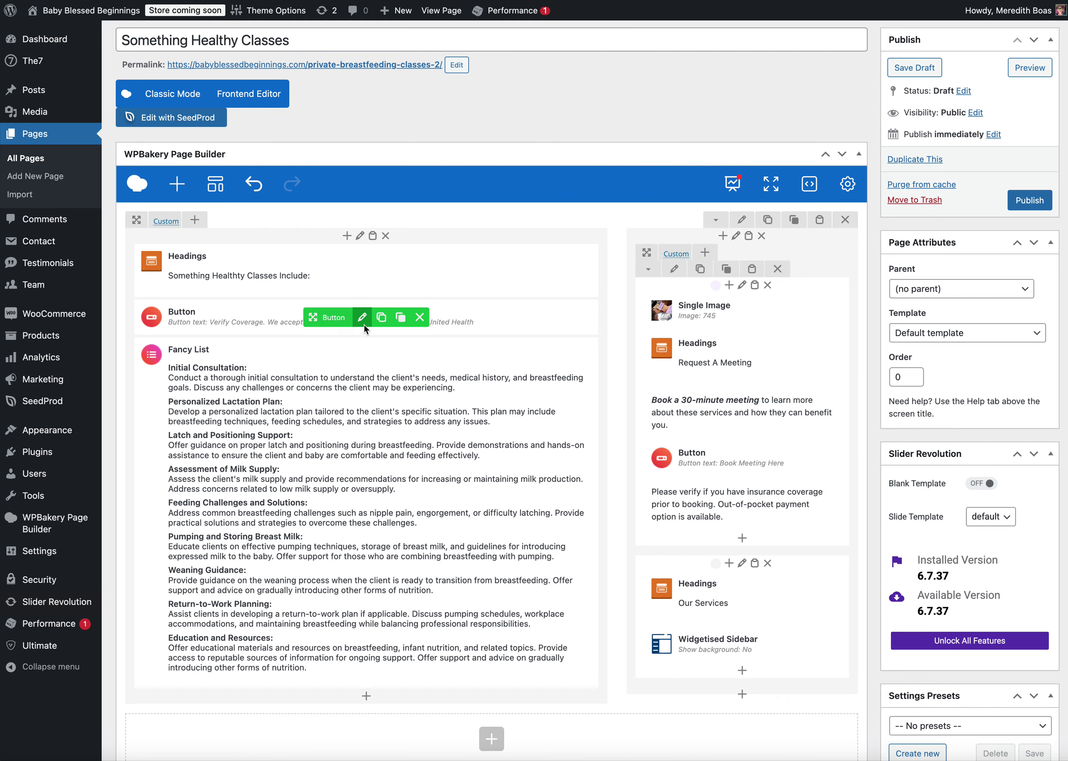
# Delete the Verify Coverage button element above the Fancy List
pyautogui.click(420, 318)
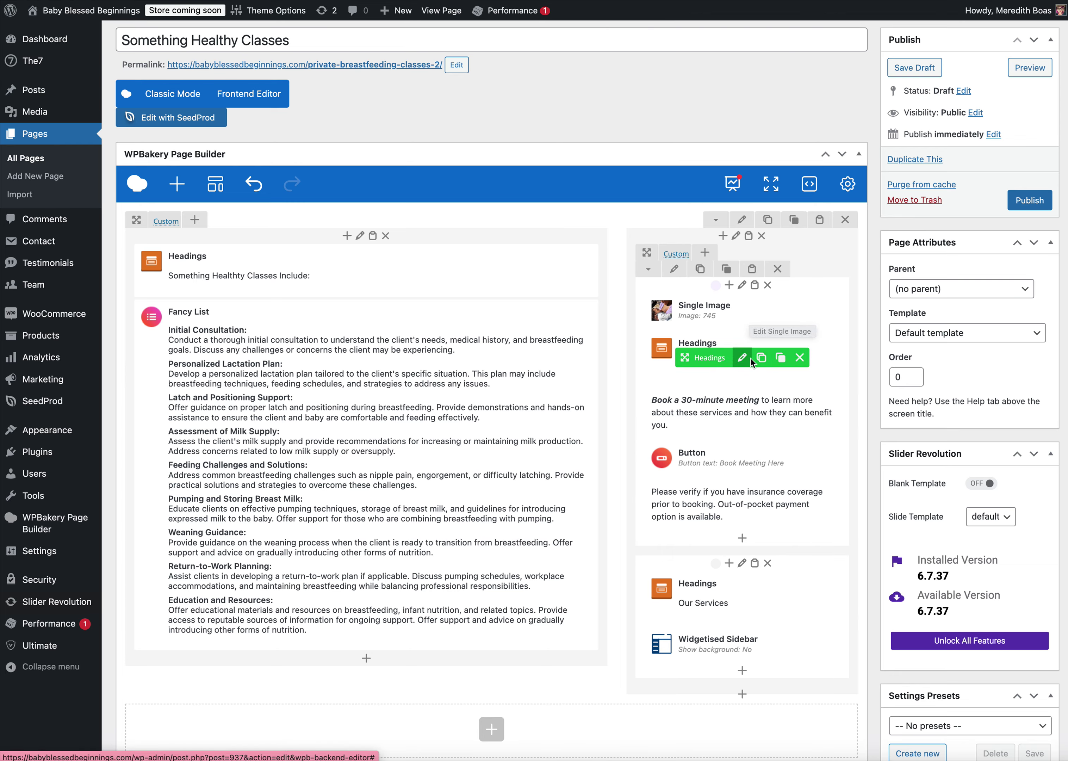
pyautogui.click(749, 361)
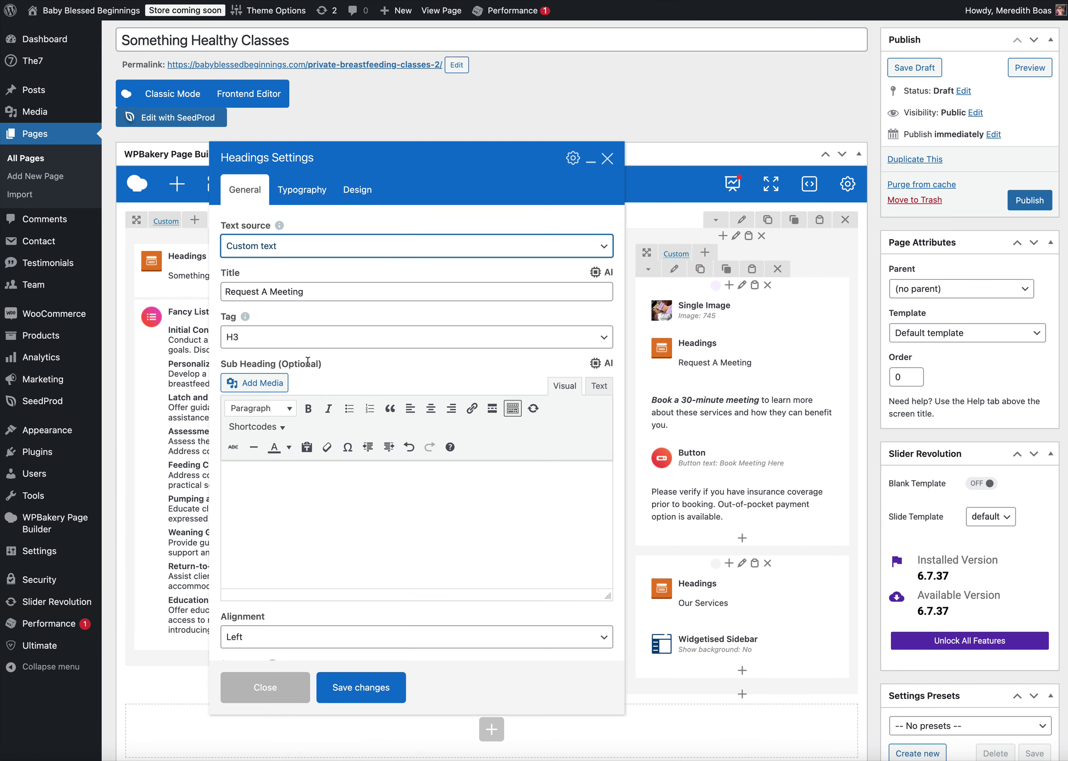
pyautogui.moveTo(231, 293); pyautogui.dragTo(193, 287)
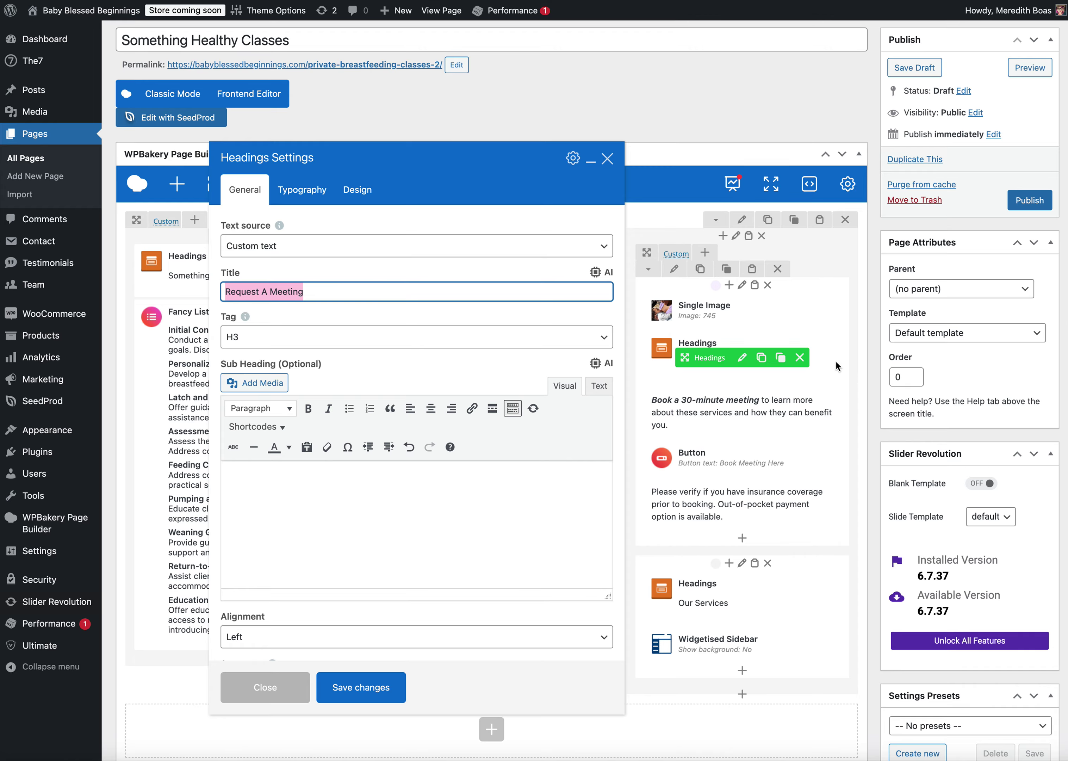
pyautogui.click(607, 159)
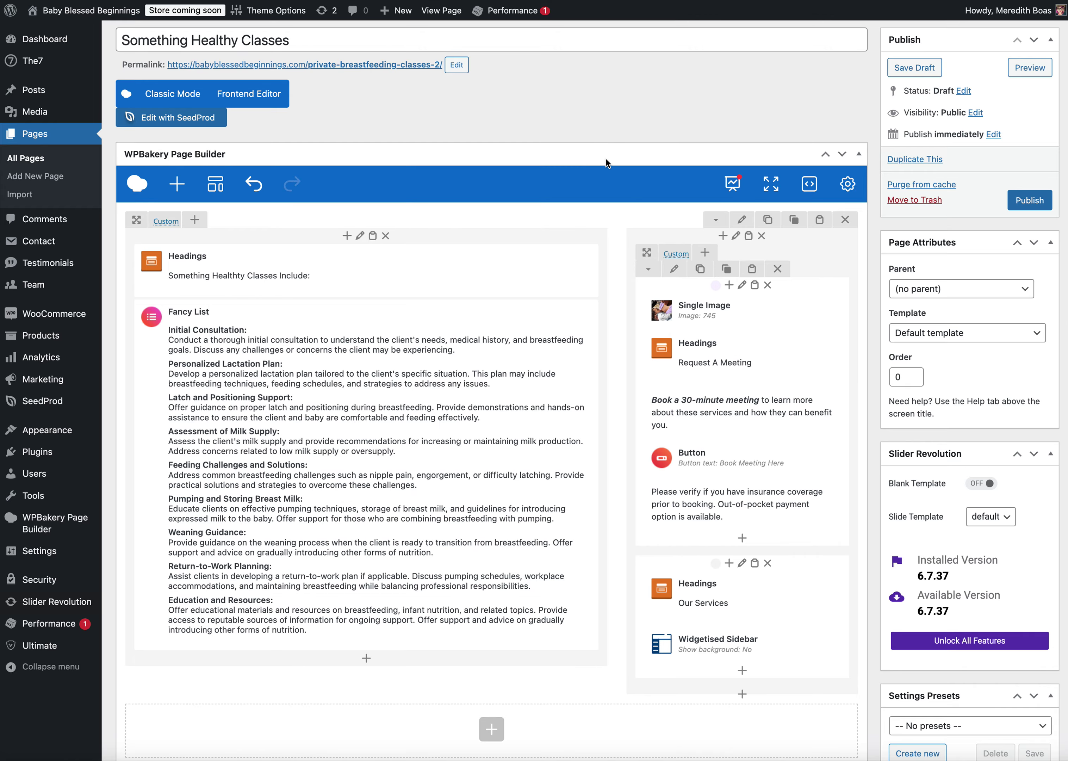
pyautogui.click(605, 158)
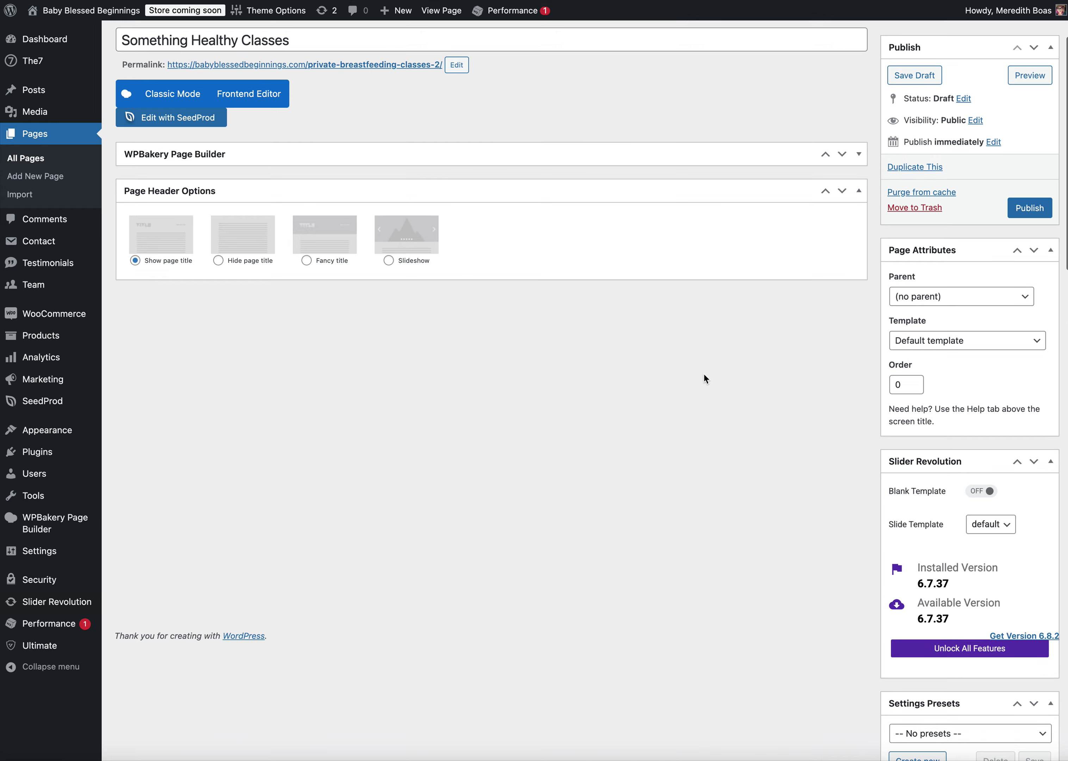
pyautogui.click(859, 154)
# Delete the Single Image element above the Request A Meeting heading
pyautogui.scroll(-3, 749, 386)
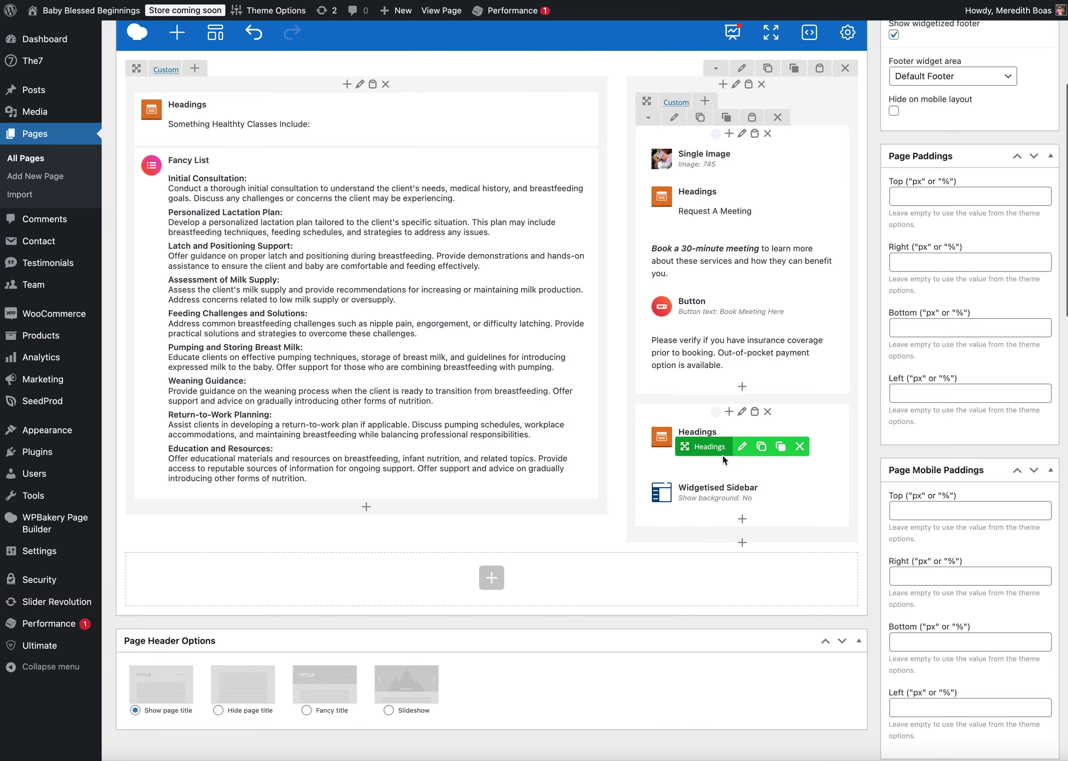
pyautogui.scroll(5, 723, 455)
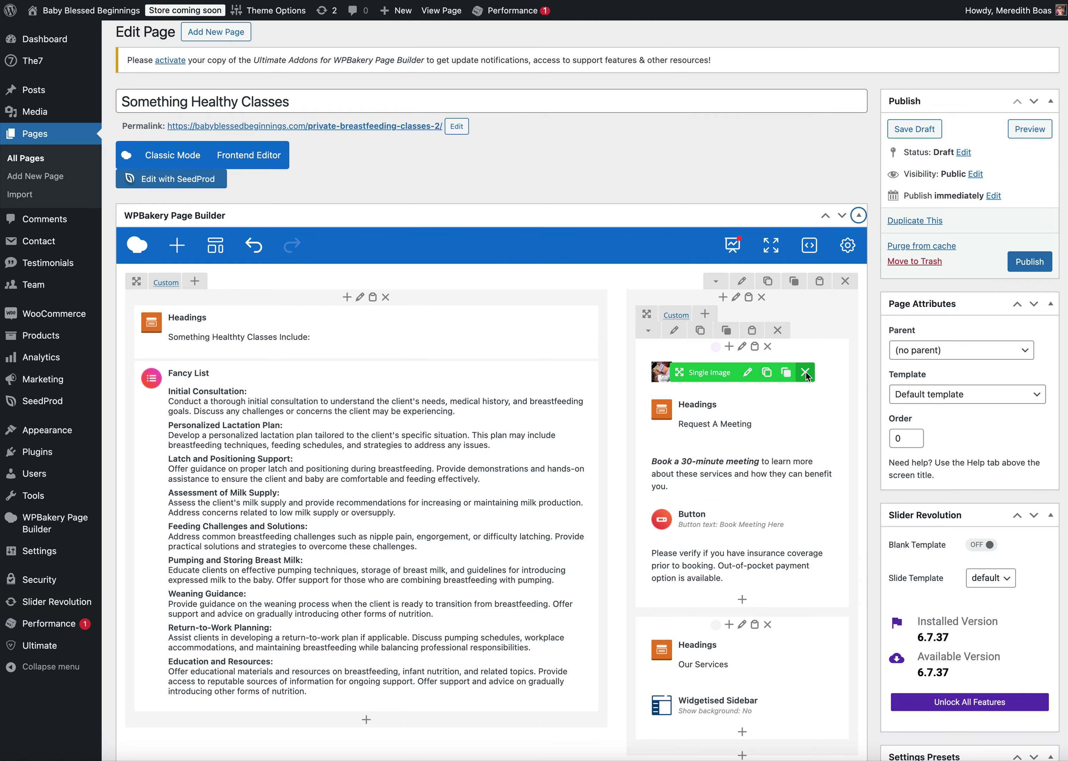
pyautogui.click(802, 373)
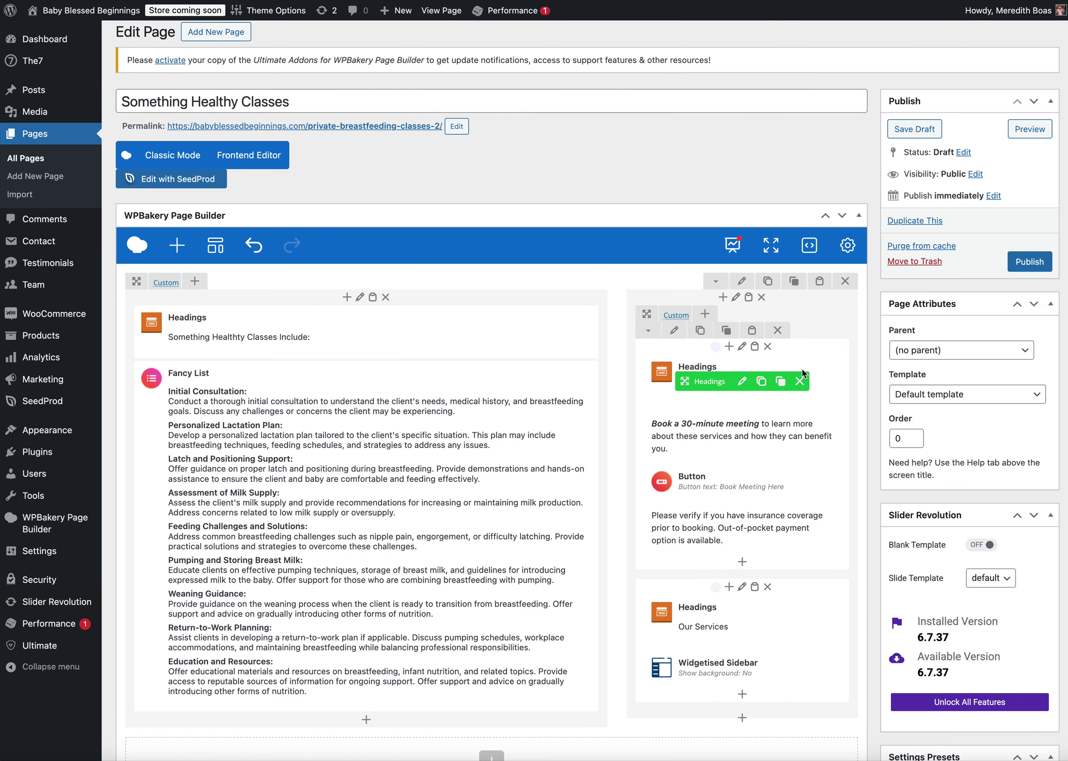
# Preview the Something Healthy Classes draft to check its layout, and return to the page editor
pyautogui.scroll(-7, 802, 369)
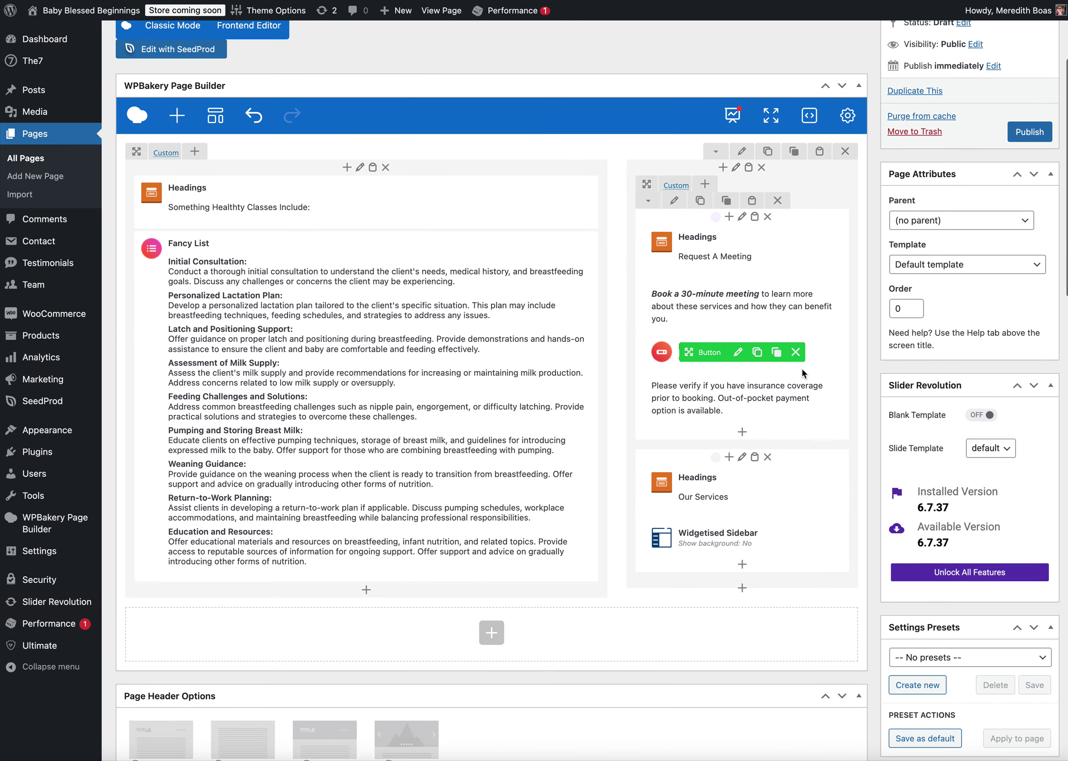
pyautogui.scroll(9, 803, 369)
pyautogui.scroll(-1, 803, 373)
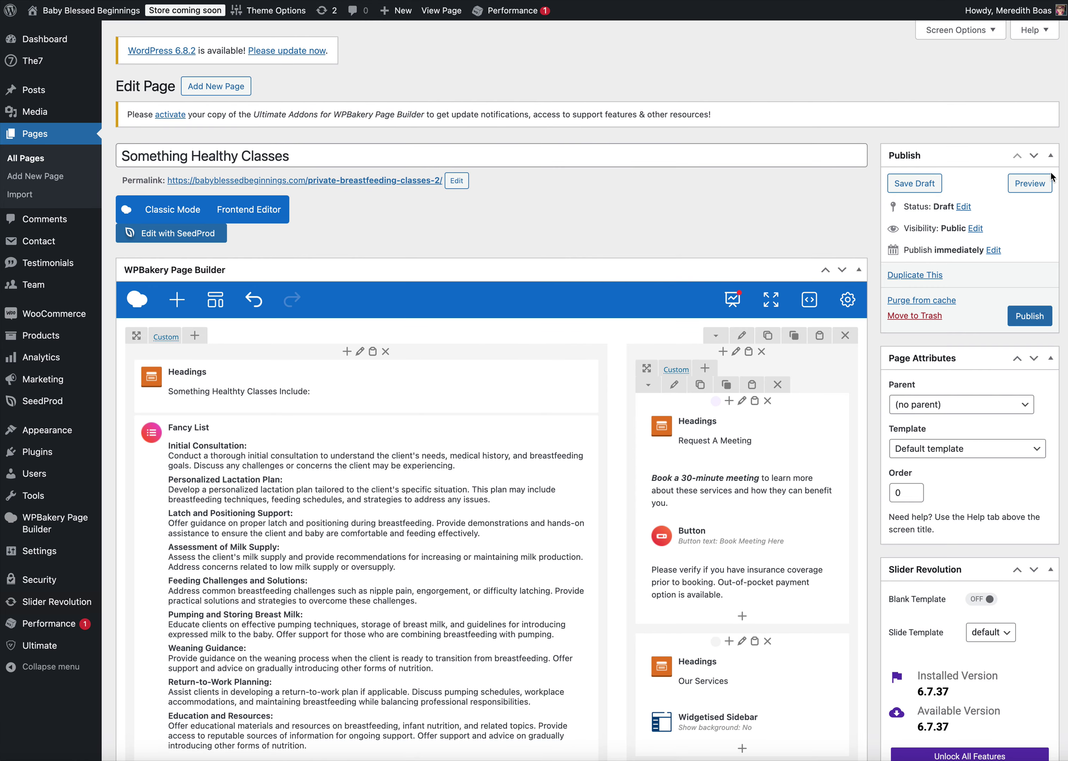
pyautogui.click(1029, 183)
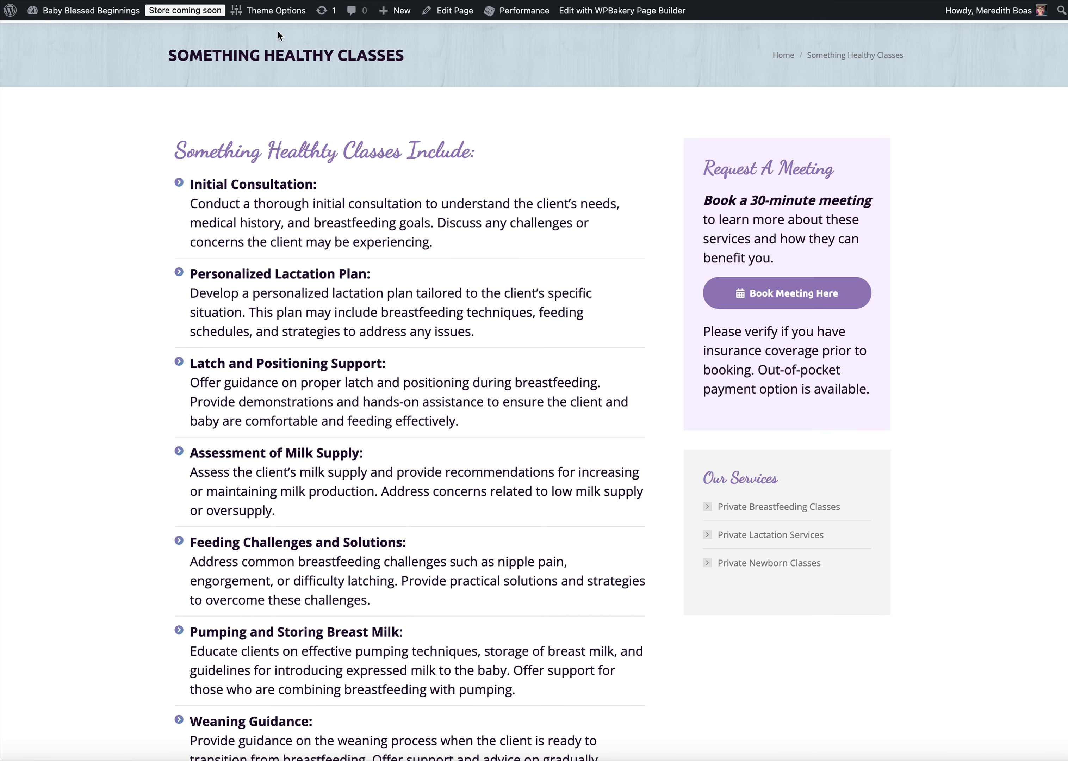
pyautogui.scroll(1, 279, 44)
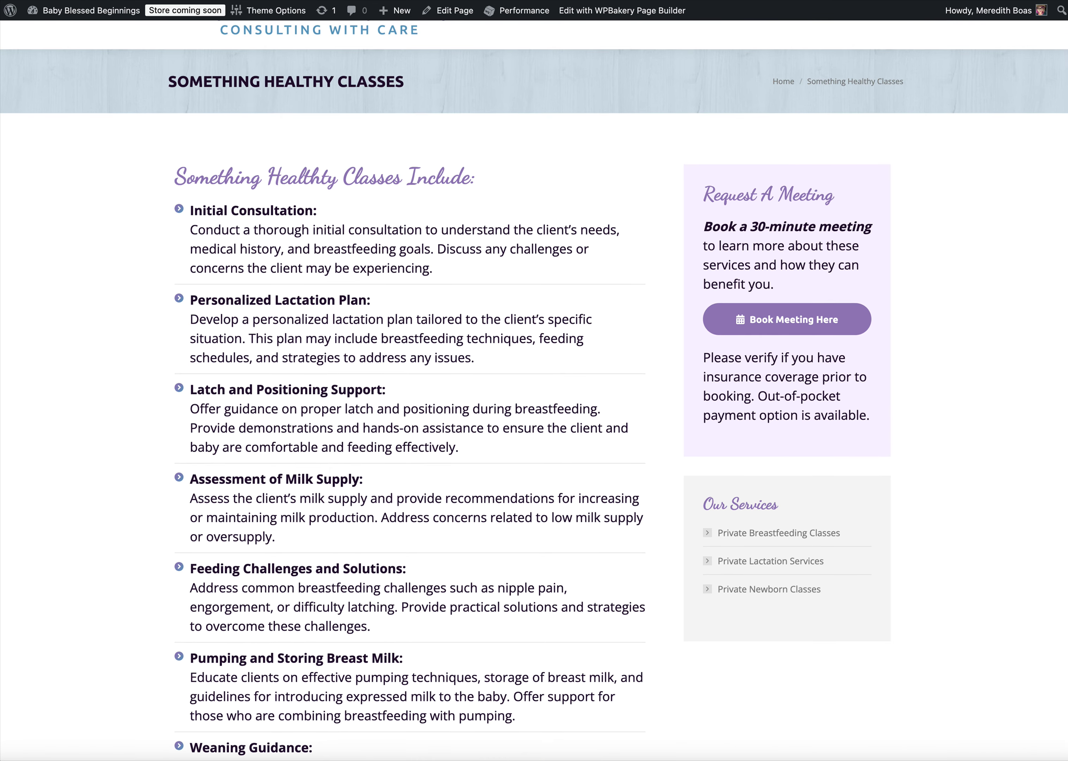
pyautogui.hotkey('ctrl', 'shift', 'Tab')
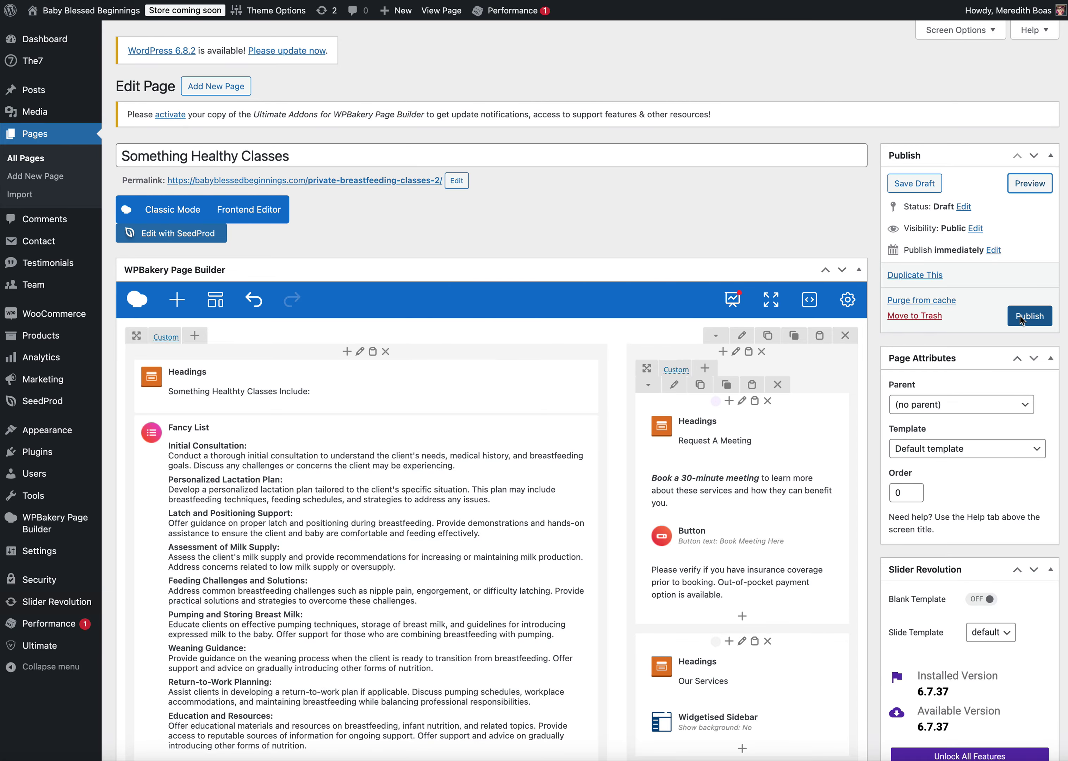
pyautogui.scroll(-1, 998, 316)
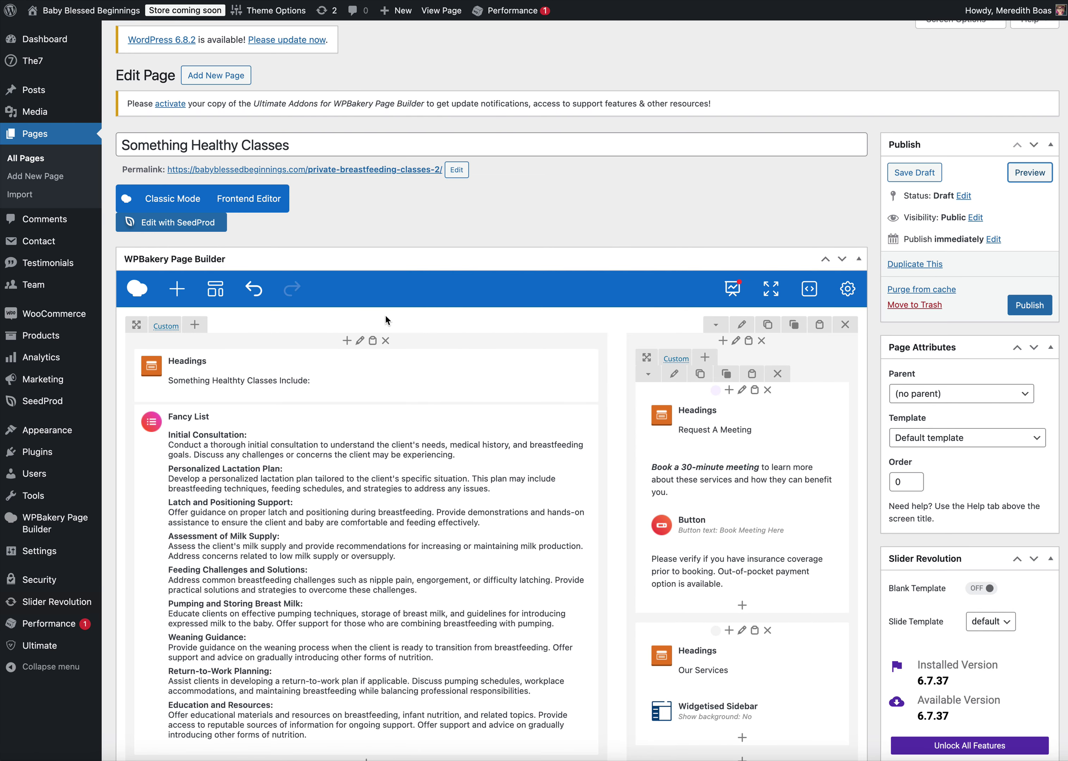
# Examine the Classes and Services submenus in the website navigation on the Private Breastfeeding Classes page
pyautogui.hotkey('ctrl', 'Tab')
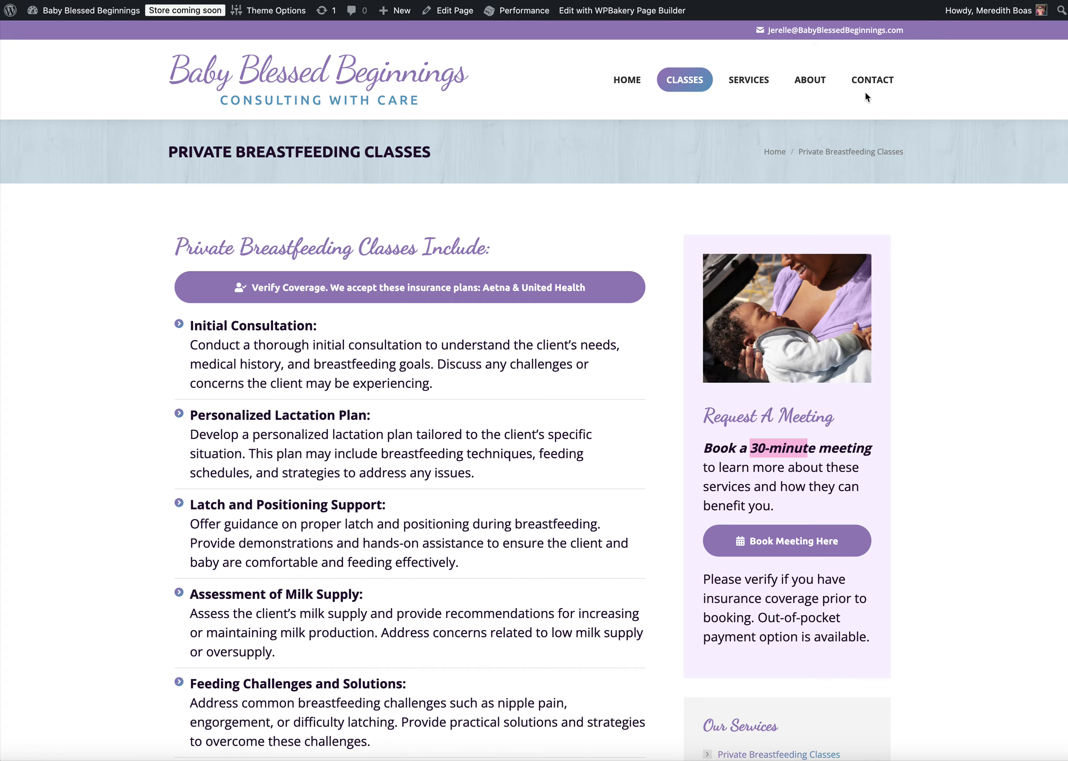
pyautogui.moveTo(693, 83)
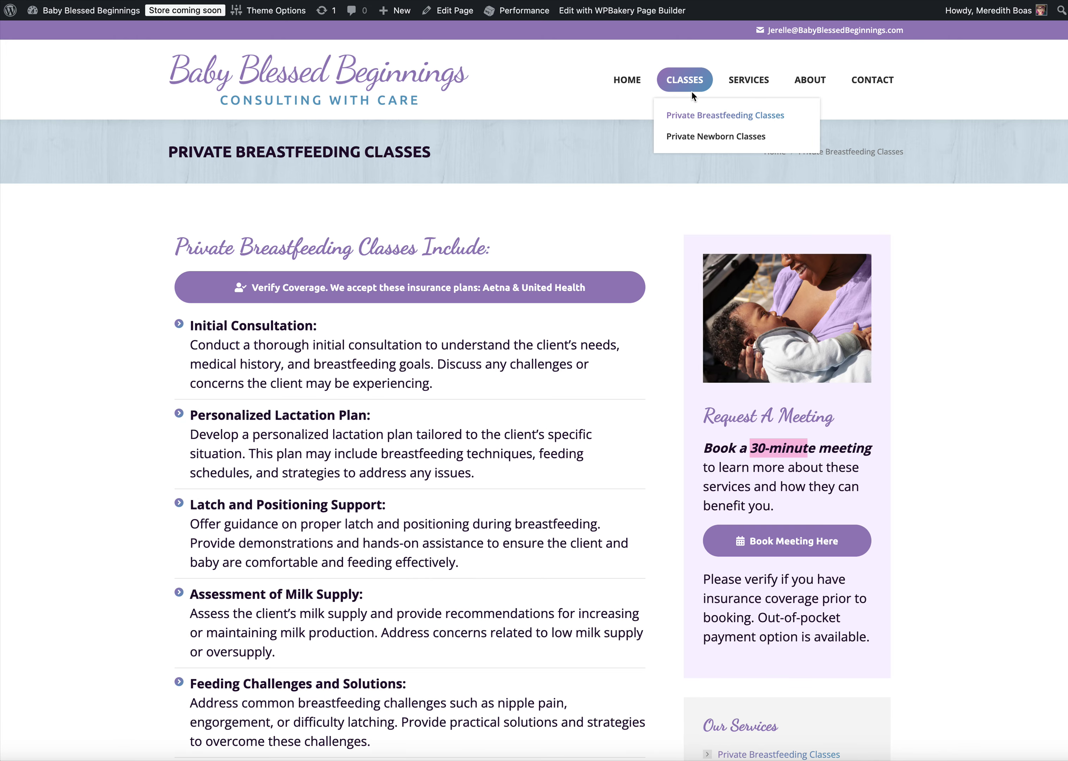
pyautogui.scroll(-1, 720, 94)
pyautogui.moveTo(743, 79)
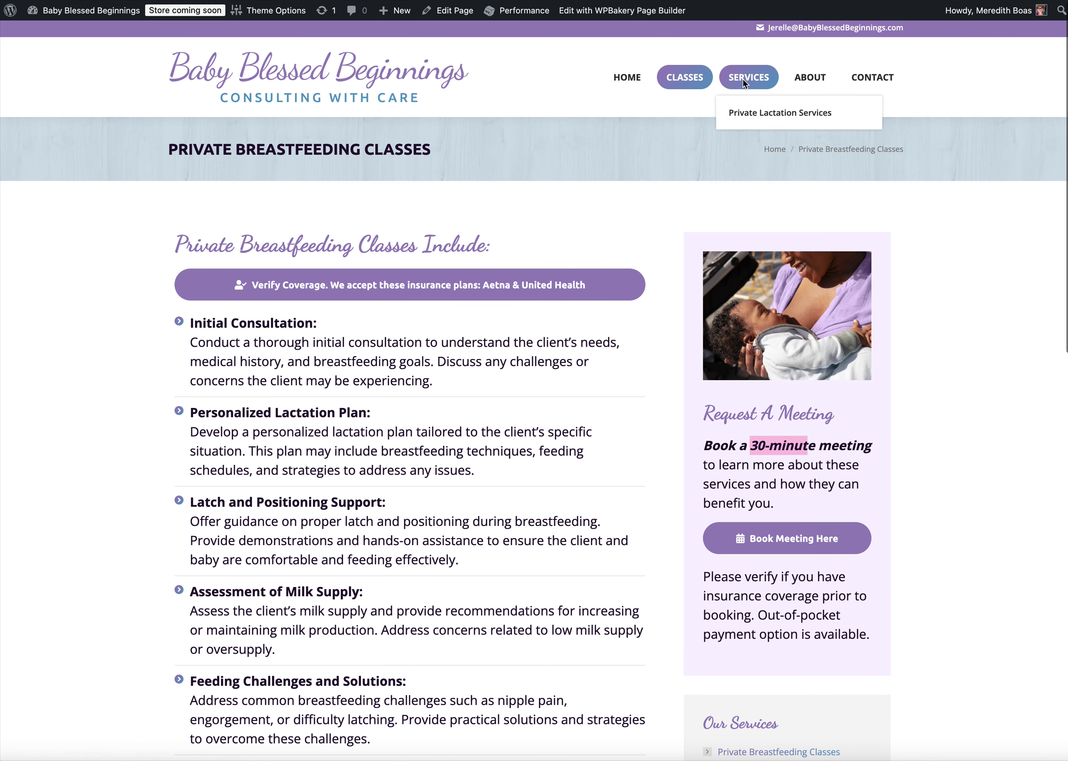
pyautogui.scroll(-1, 740, 85)
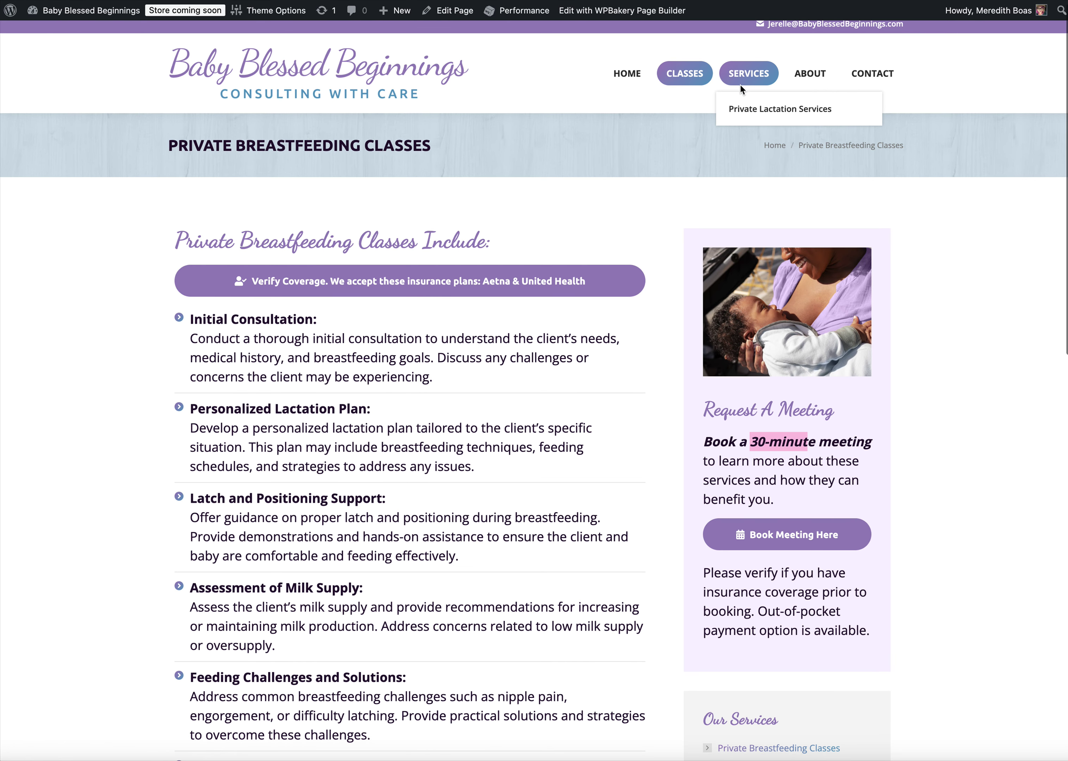
pyautogui.moveTo(835, 85)
pyautogui.scroll(1, 822, 126)
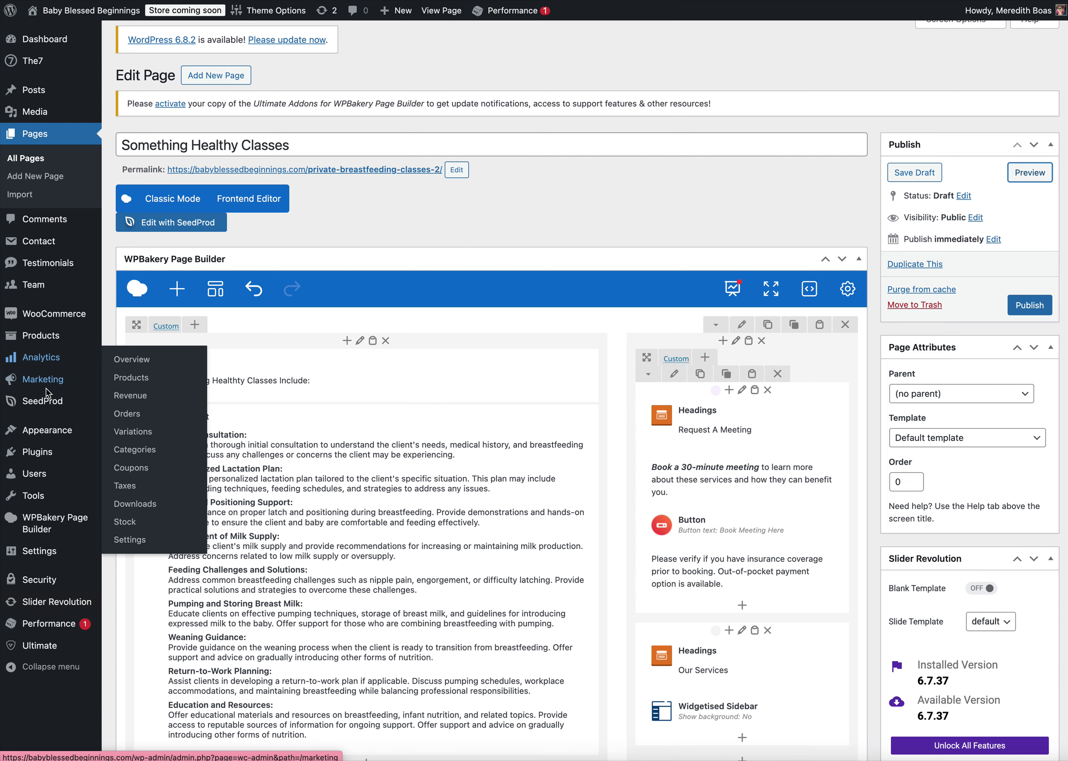
# Open the site's navigation menu settings, leaving the page editor without saving, and list all pages available to add
pyautogui.click(119, 507)
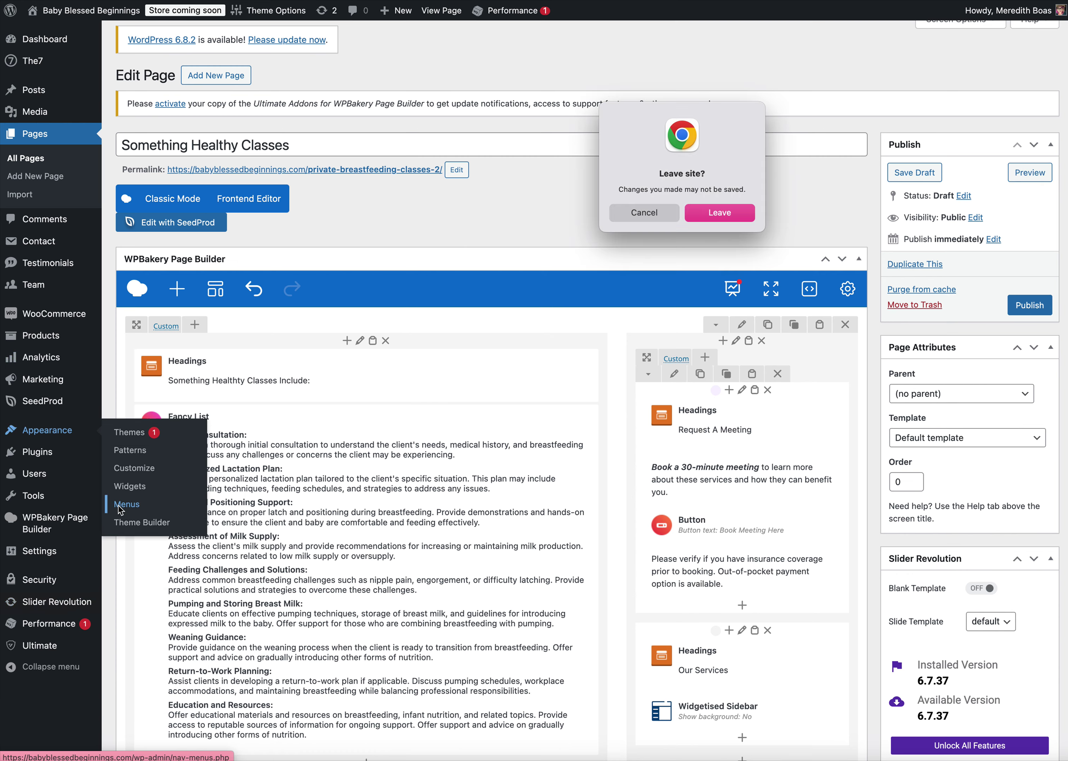
pyautogui.click(724, 213)
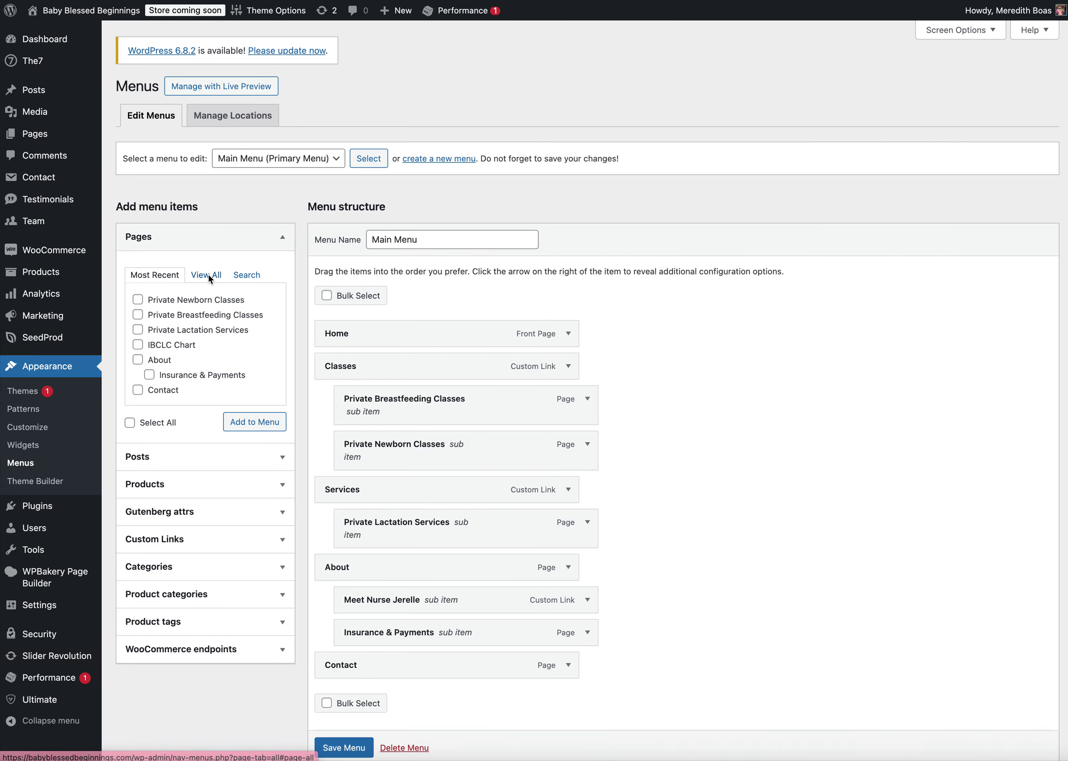
pyautogui.click(190, 279)
pyautogui.click(156, 276)
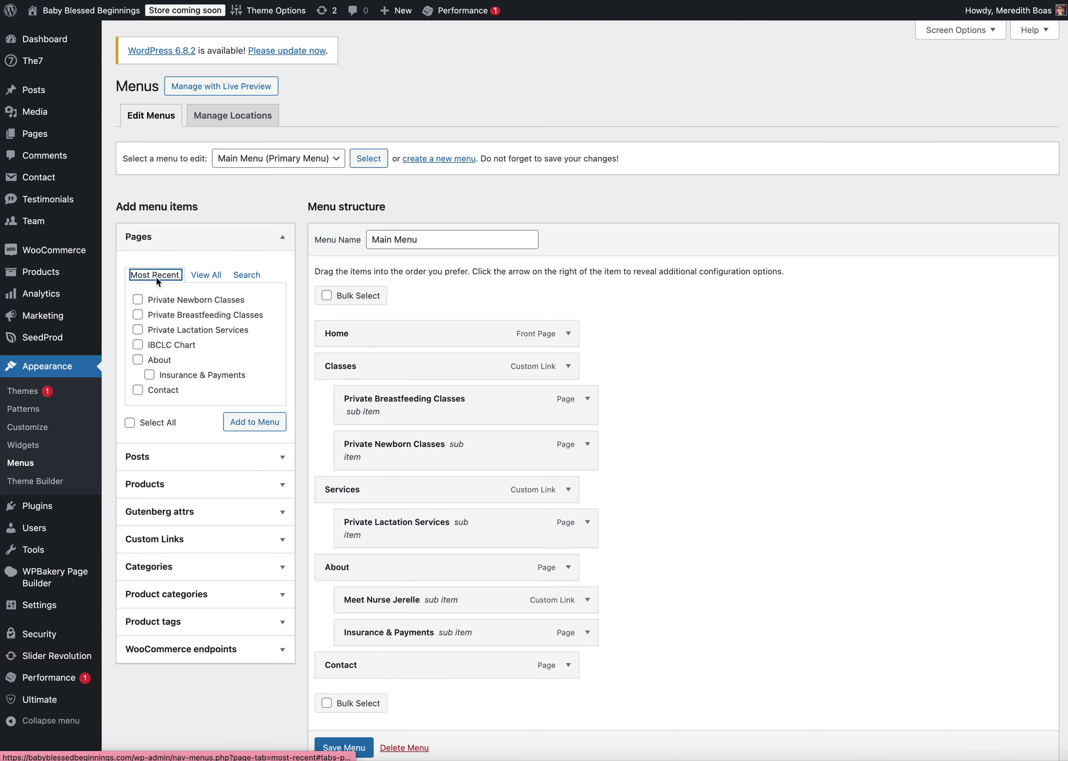
pyautogui.click(206, 275)
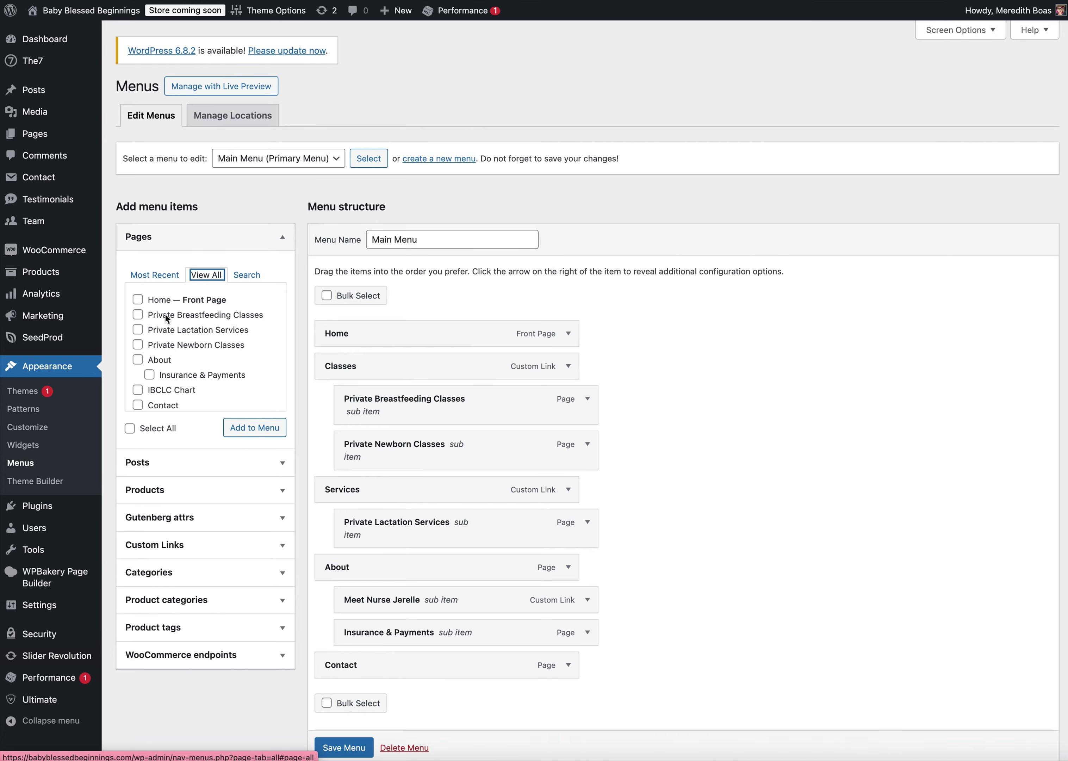
# Add the Private Breastfeeding Classes page to the Main Menu and move the new item up from the end to near About
pyautogui.click(138, 314)
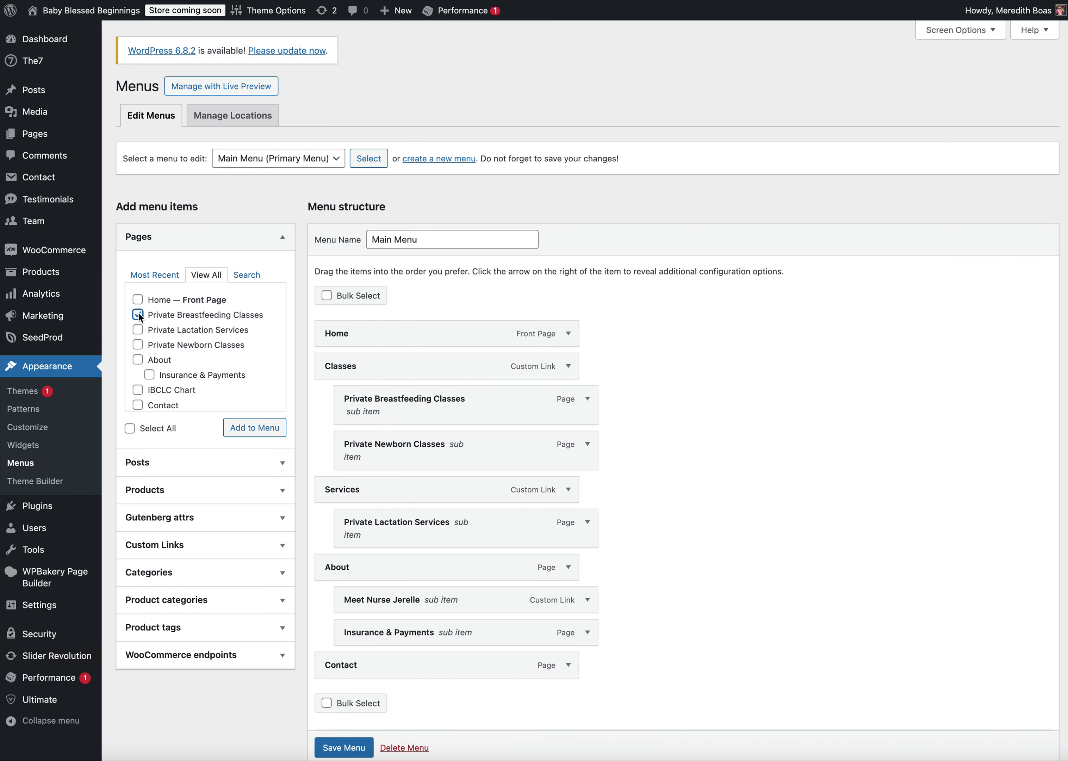
pyautogui.click(273, 435)
pyautogui.scroll(-3, 281, 436)
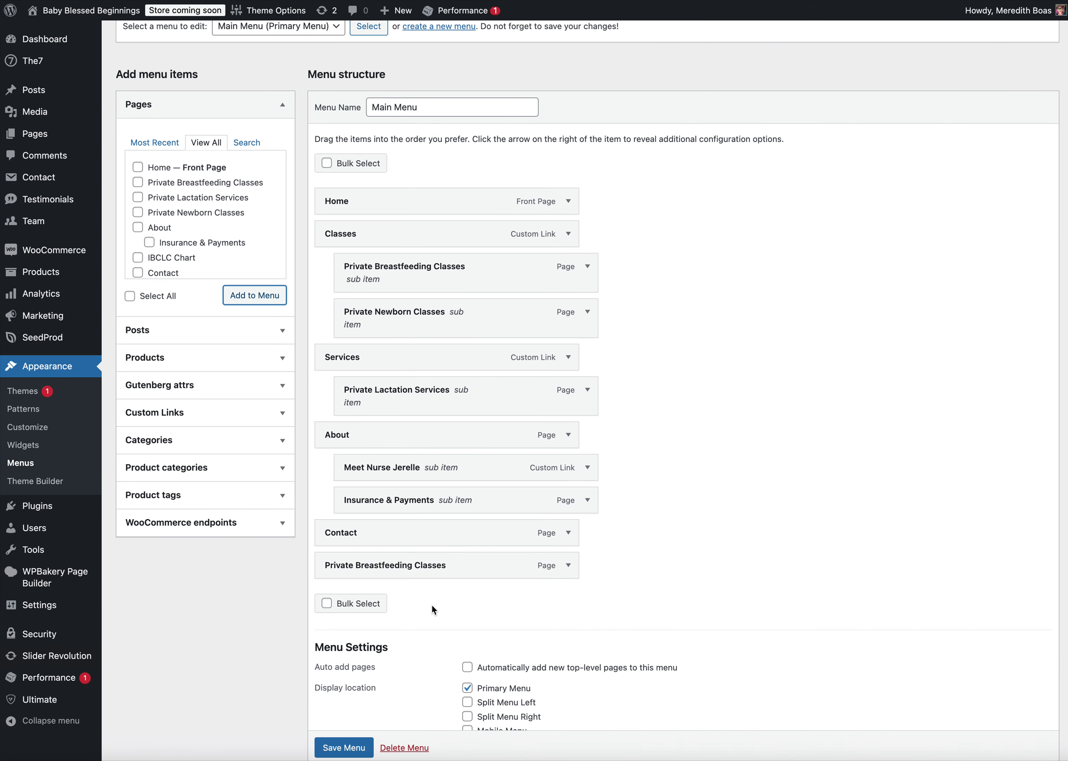
pyautogui.moveTo(368, 568); pyautogui.dragTo(381, 439)
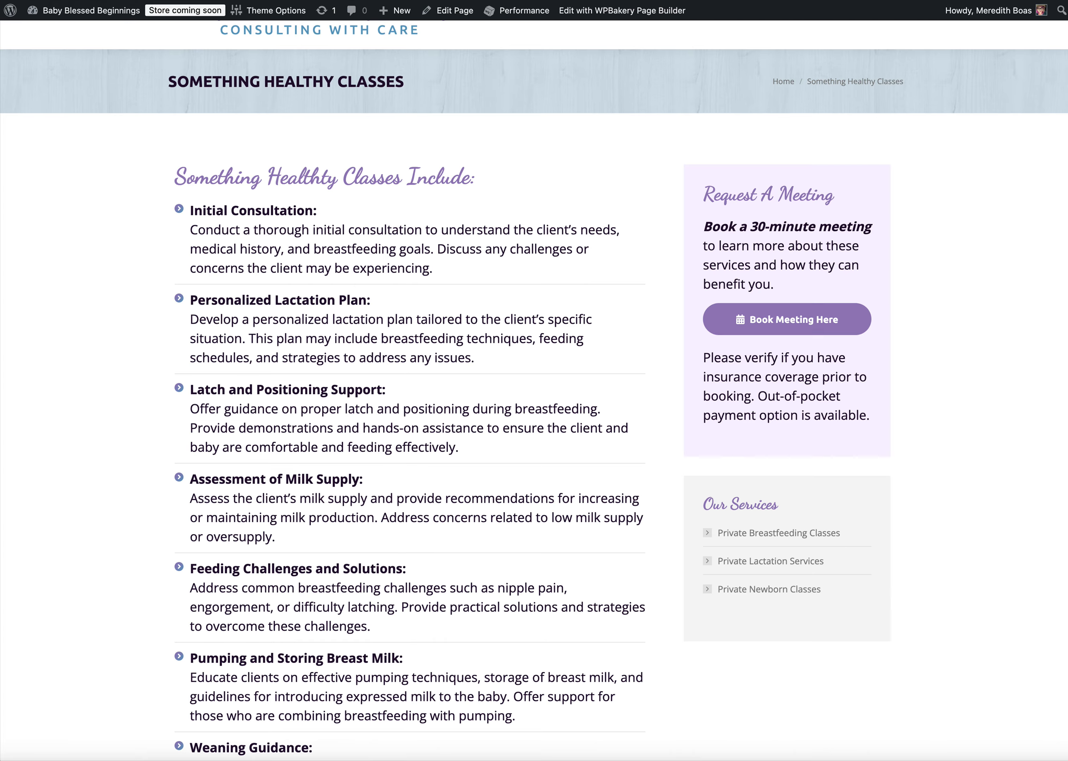
# Try nesting the new Private Breastfeeding Classes menu item at top level, under Services, and under Private Lactation Services
pyautogui.scroll(3, 771, 58)
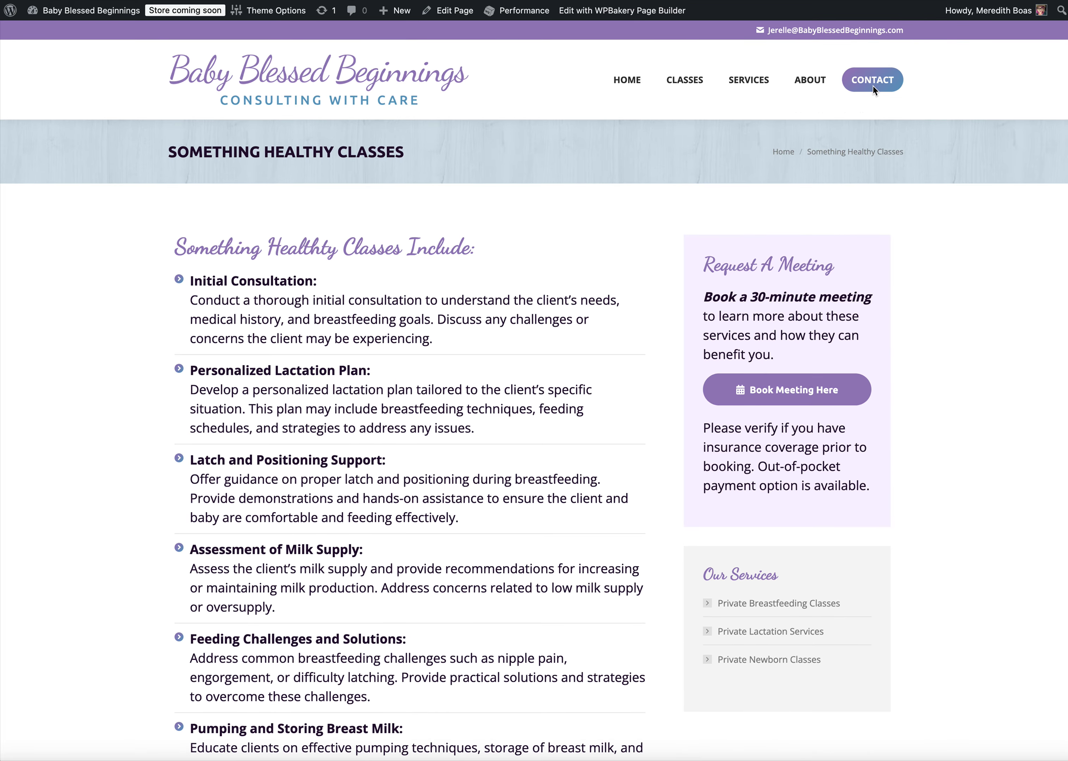
pyautogui.moveTo(668, 84)
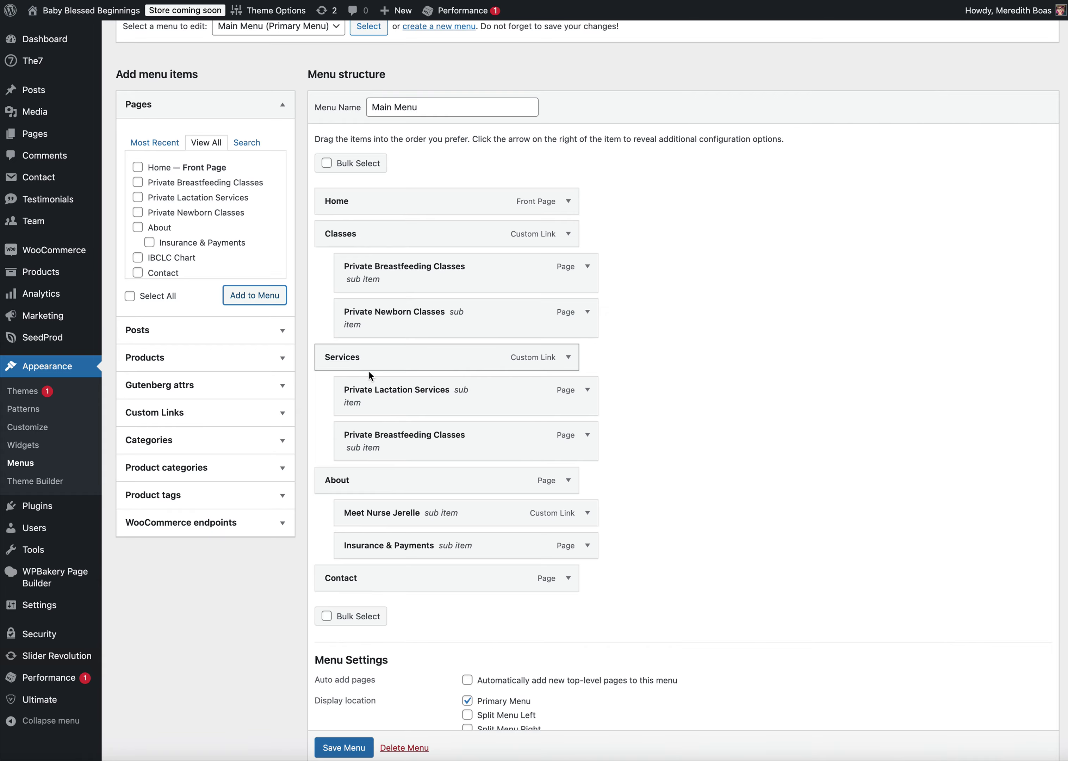
pyautogui.moveTo(382, 435); pyautogui.dragTo(360, 437)
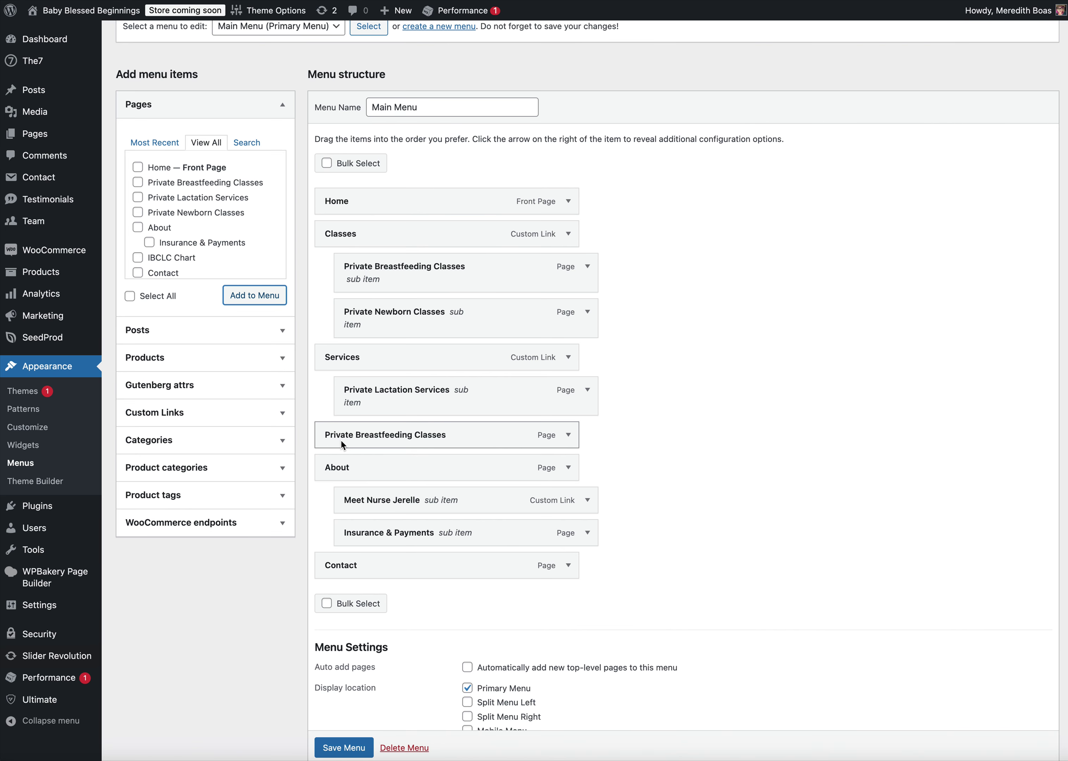
pyautogui.moveTo(348, 432); pyautogui.dragTo(367, 432)
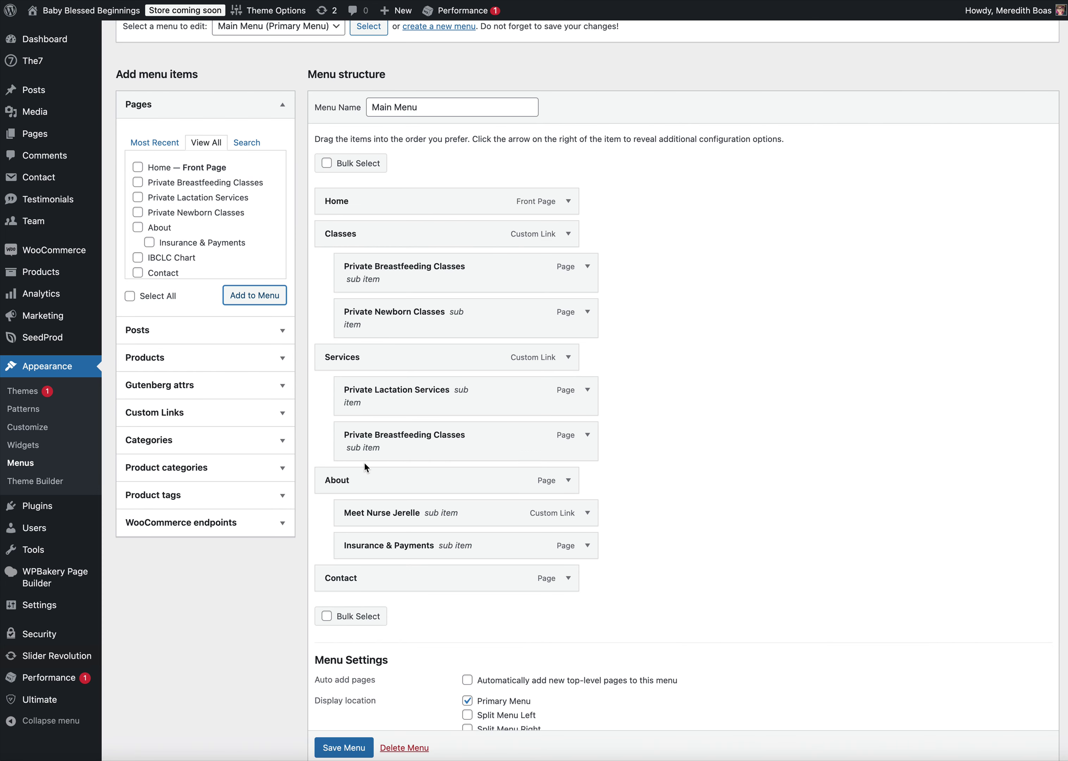
pyautogui.moveTo(368, 445); pyautogui.dragTo(417, 449)
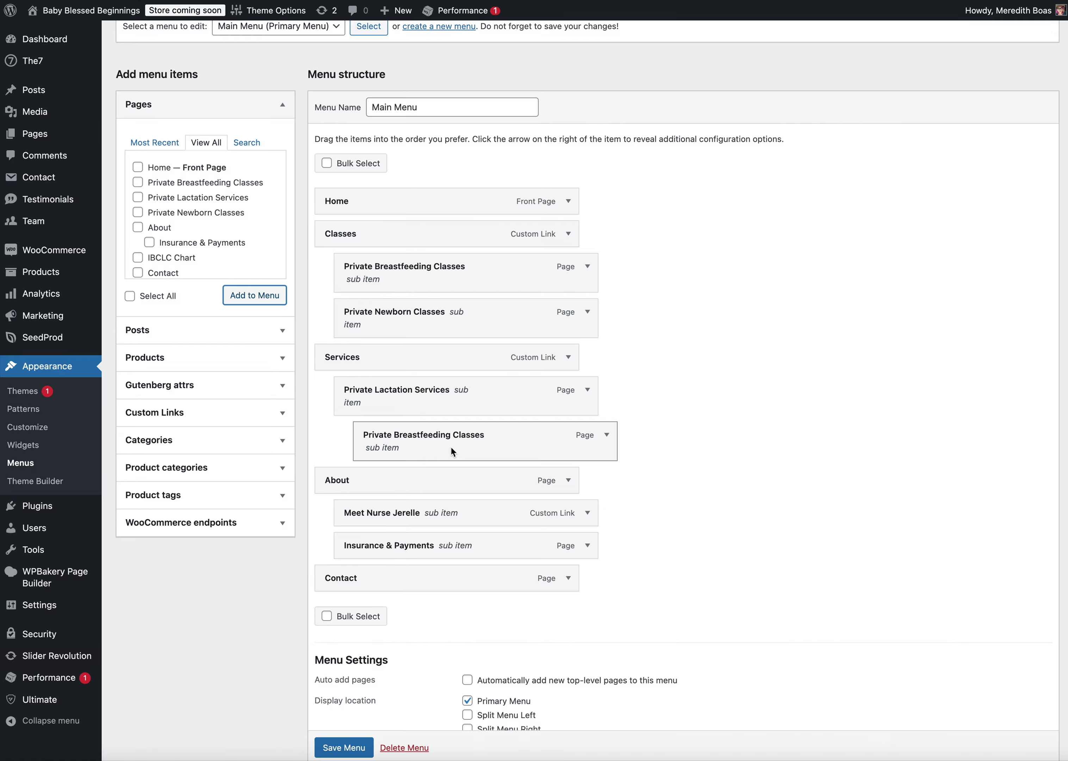
# Remove the Private Breastfeeding Classes item nested under Private Lactation Services from the Main Menu
pyautogui.click(606, 435)
pyautogui.scroll(-2, 610, 438)
pyautogui.scroll(1, 609, 423)
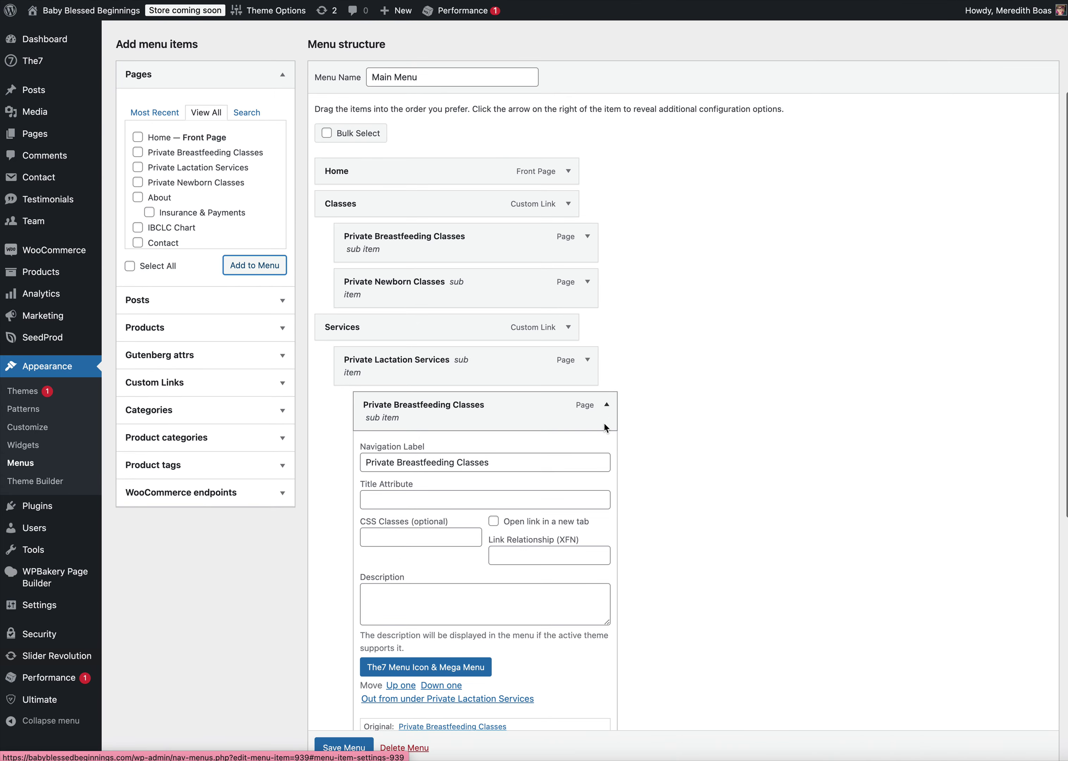
pyautogui.scroll(-4, 542, 476)
pyautogui.click(375, 560)
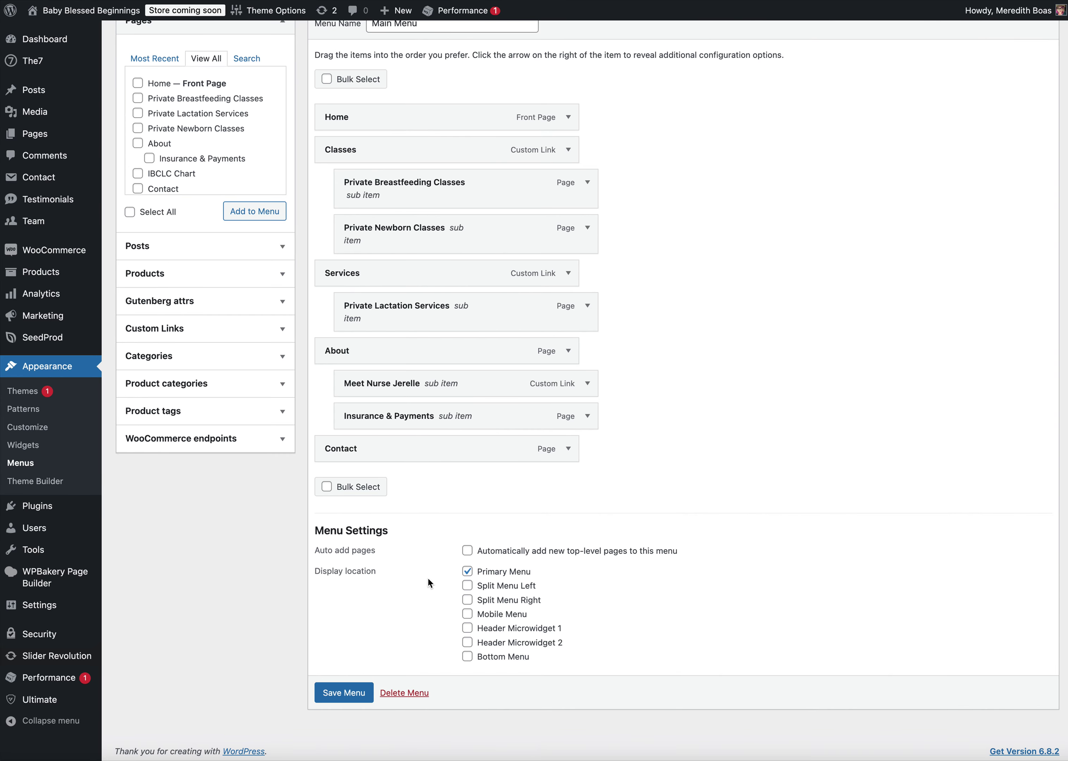
pyautogui.scroll(4, 428, 578)
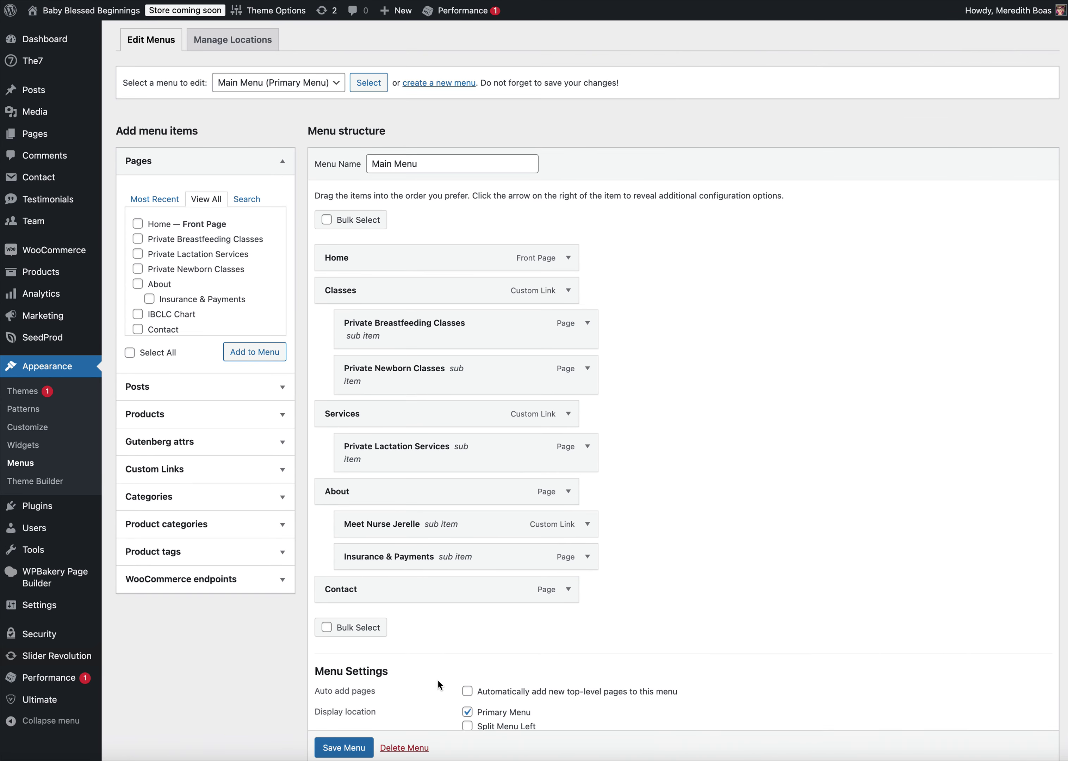
pyautogui.click(344, 749)
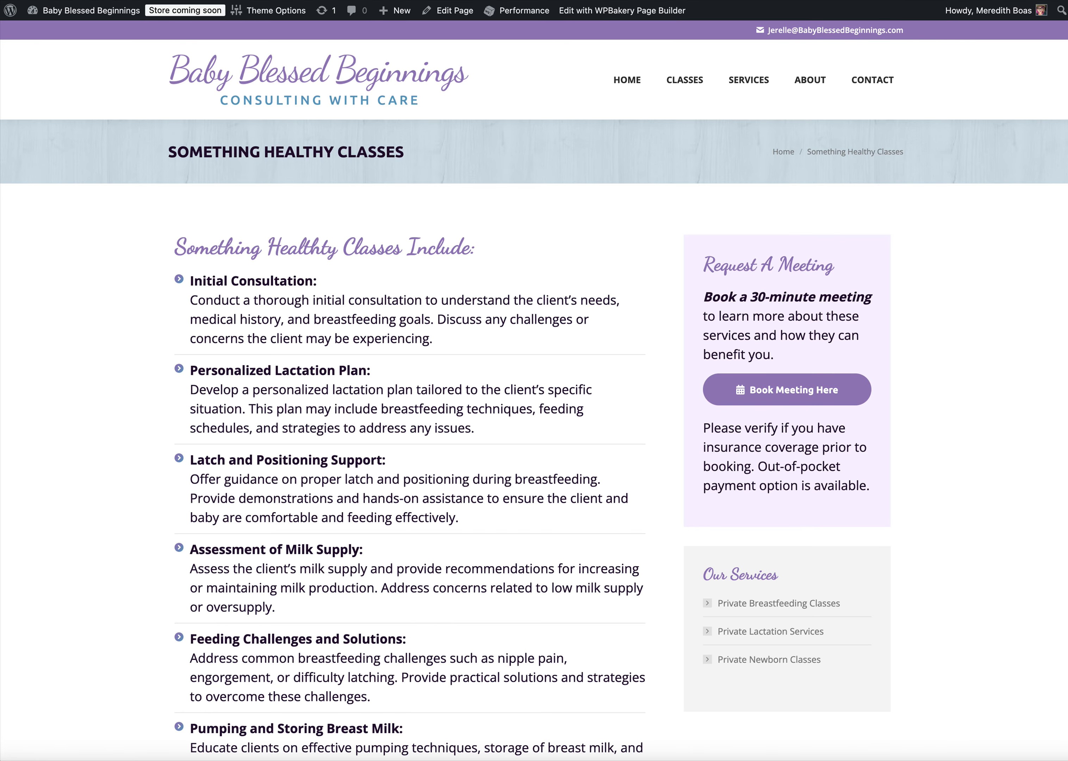
# Reload the Something Healthy Classes page and examine the submenus in the site navigation
pyautogui.press('super+r')
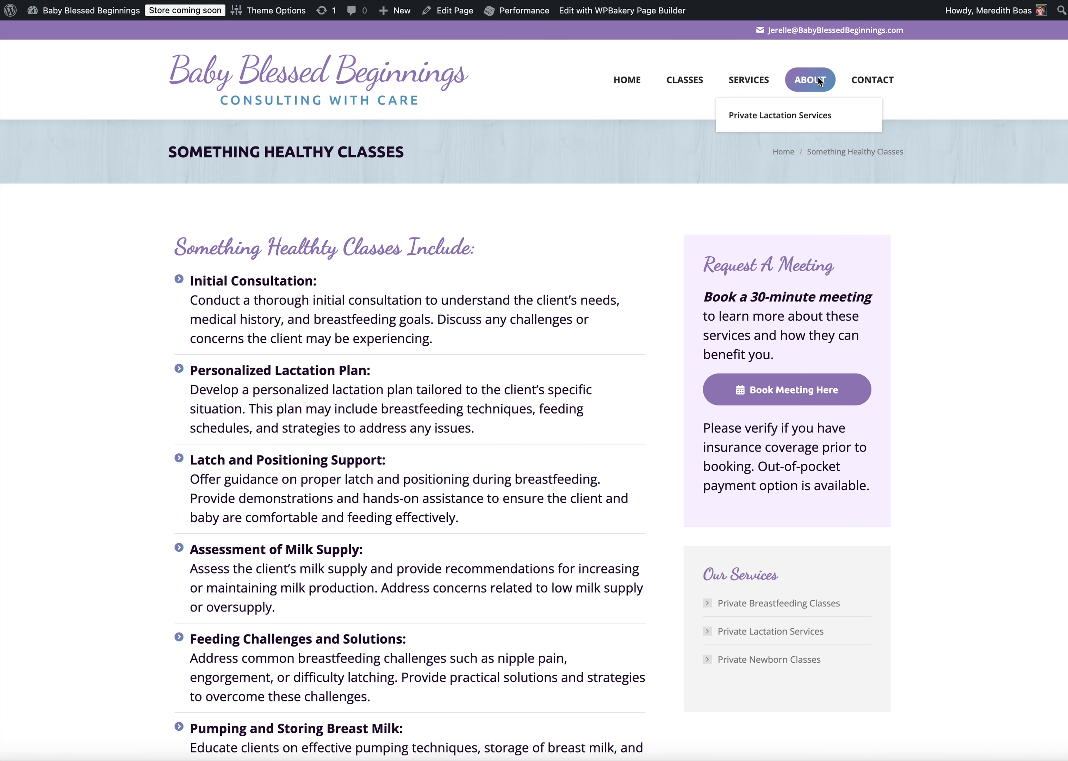
pyautogui.moveTo(780, 81)
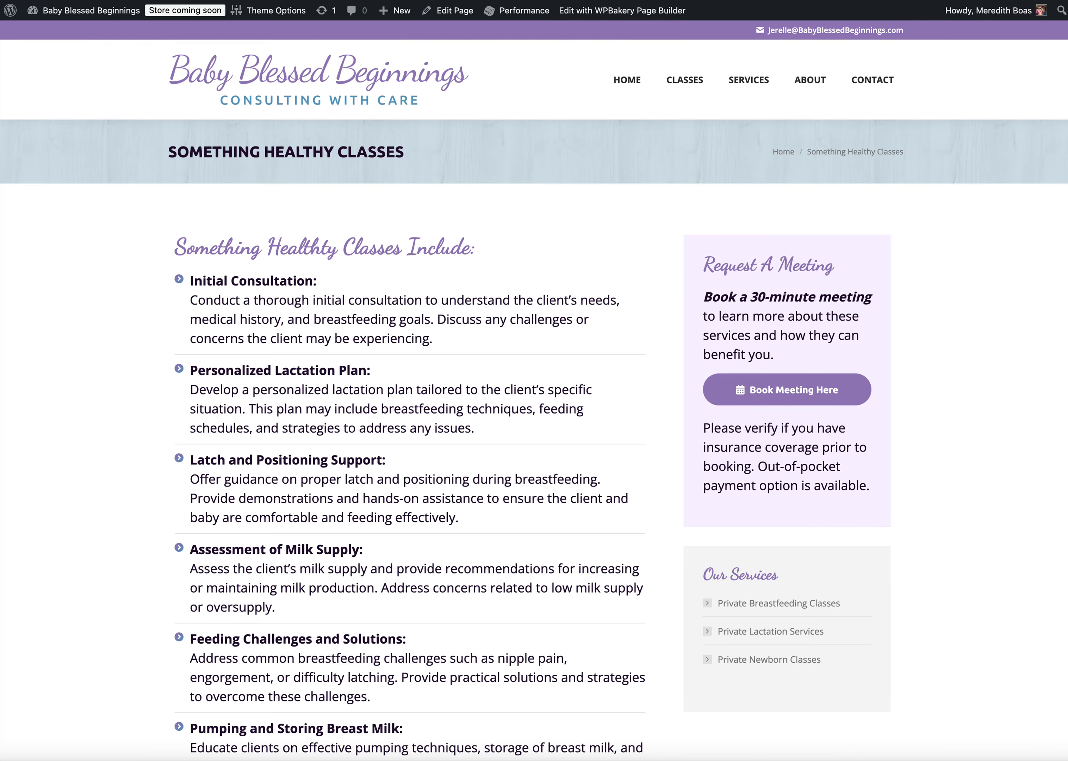
pyautogui.click(292, 0)
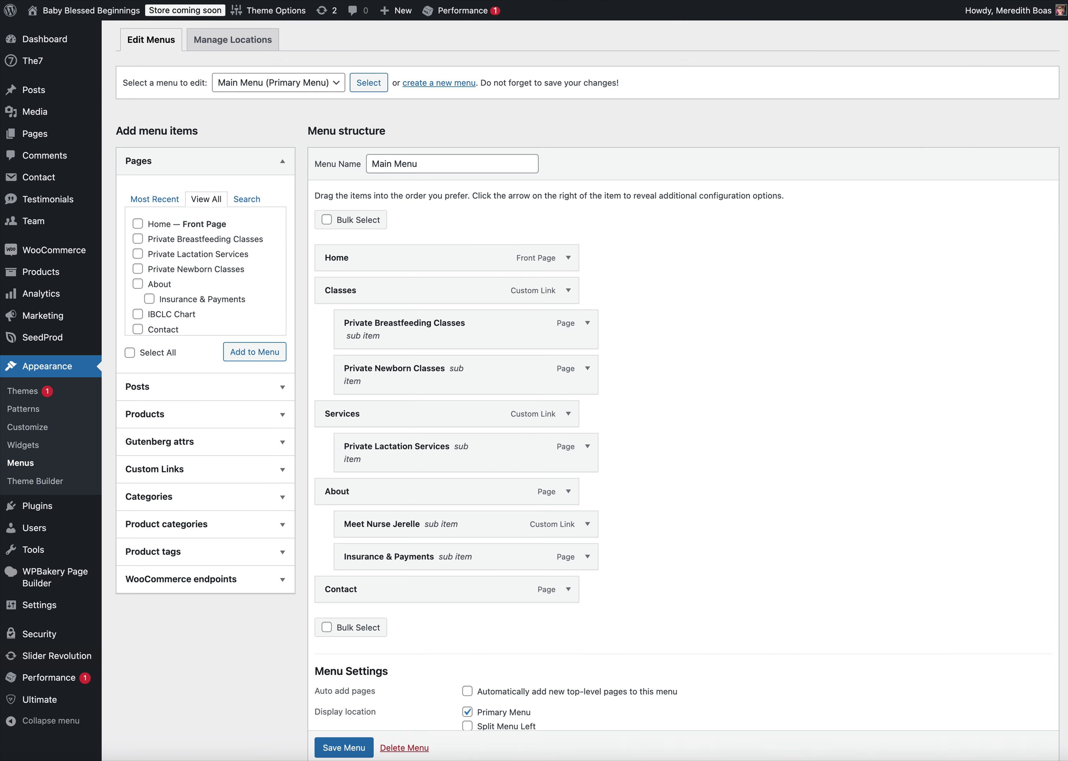
pyautogui.click(371, 1)
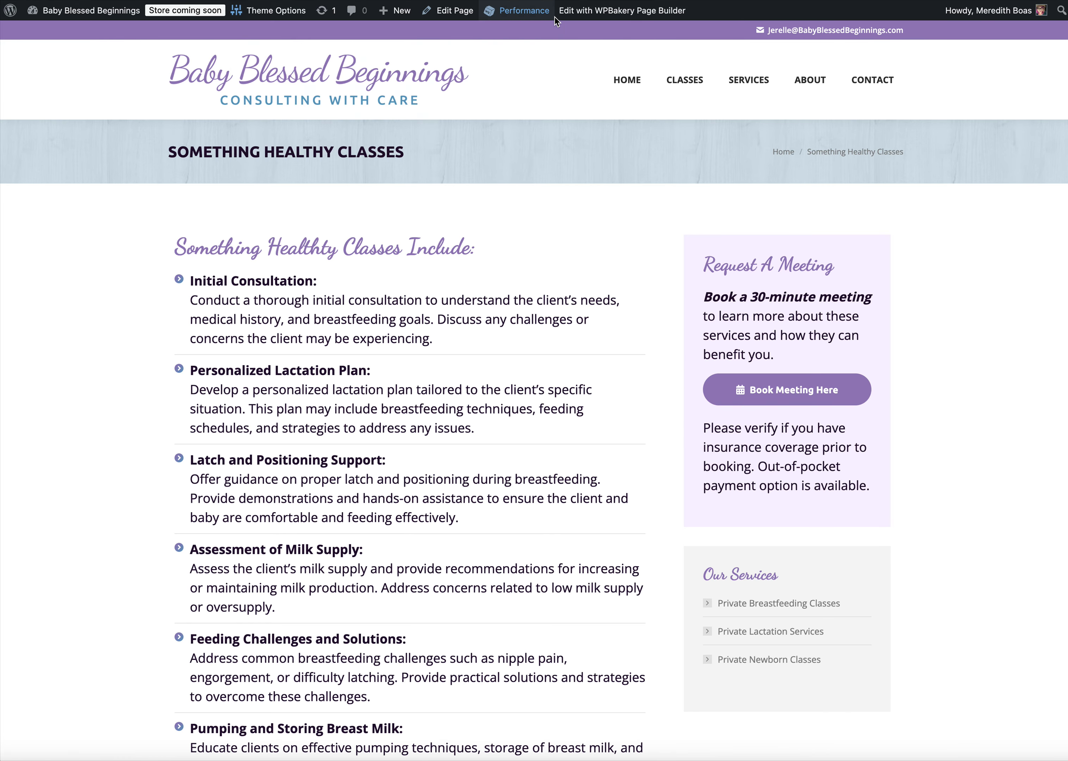
pyautogui.moveTo(425, 15)
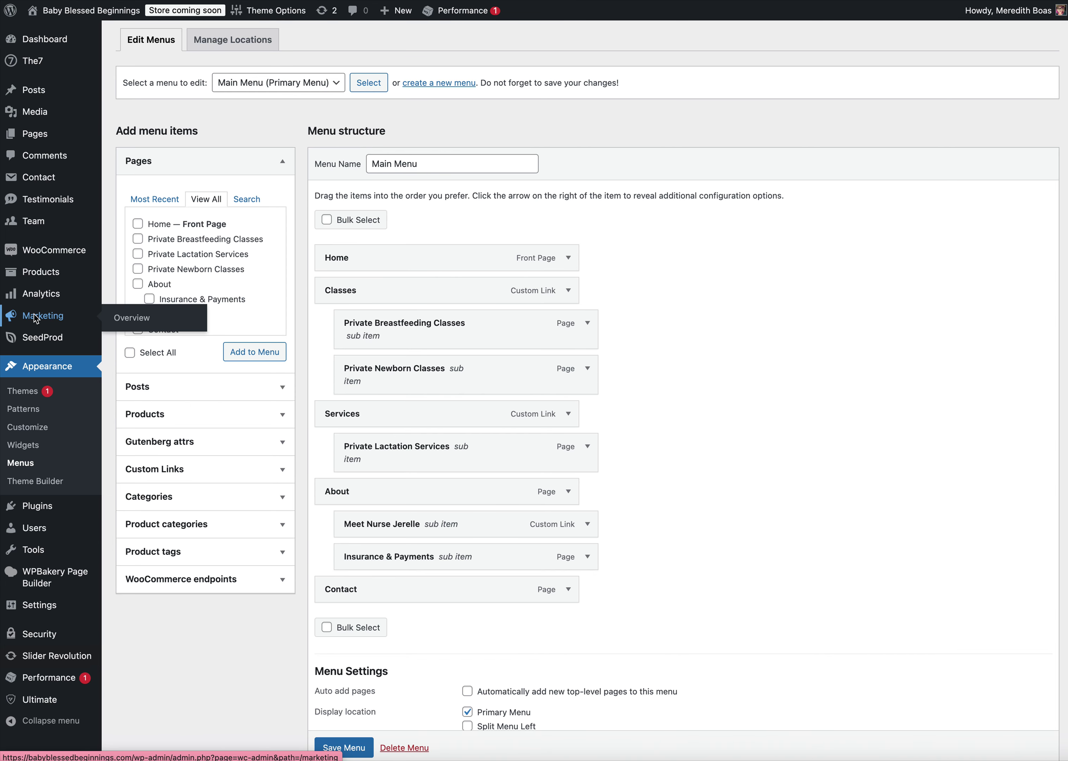
pyautogui.scroll(-2, 36, 318)
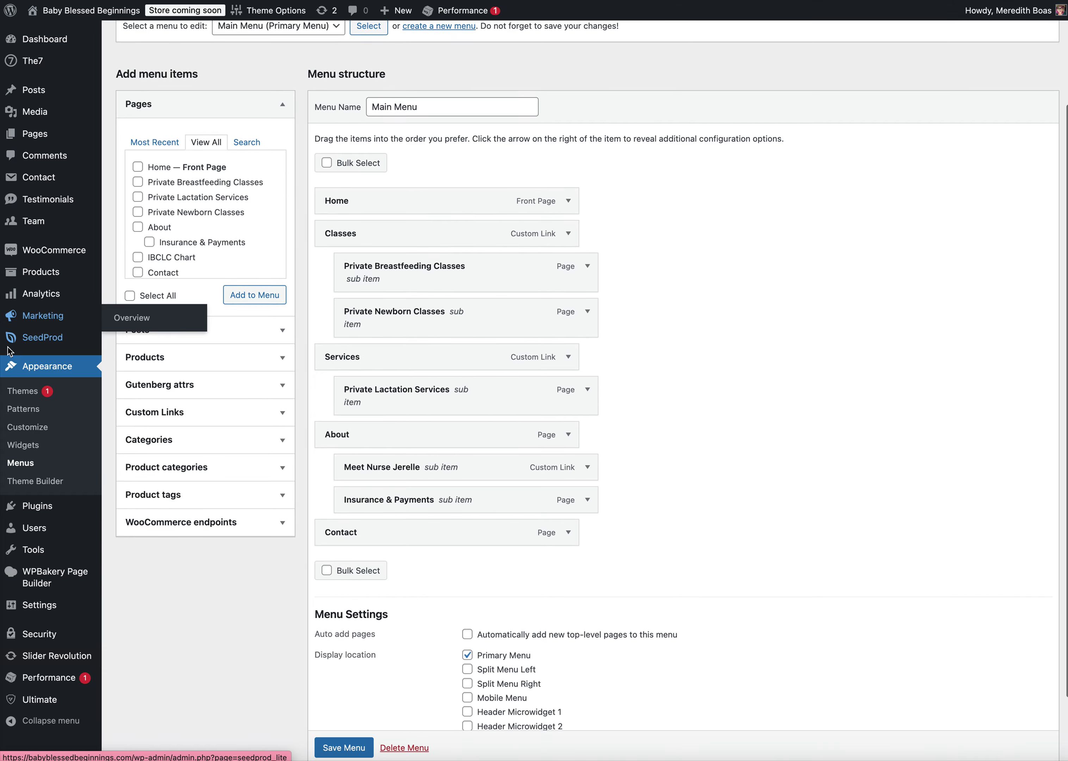
pyautogui.moveTo(26, 138)
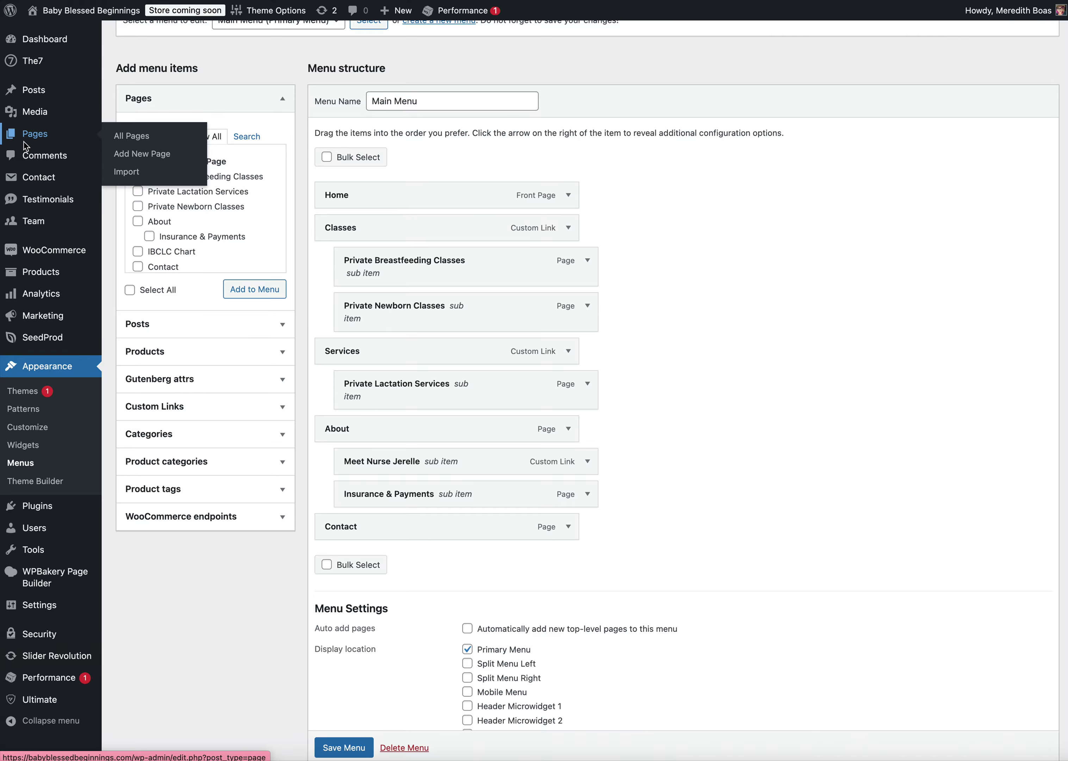
pyautogui.scroll(-1, 40, 329)
pyautogui.moveTo(55, 513)
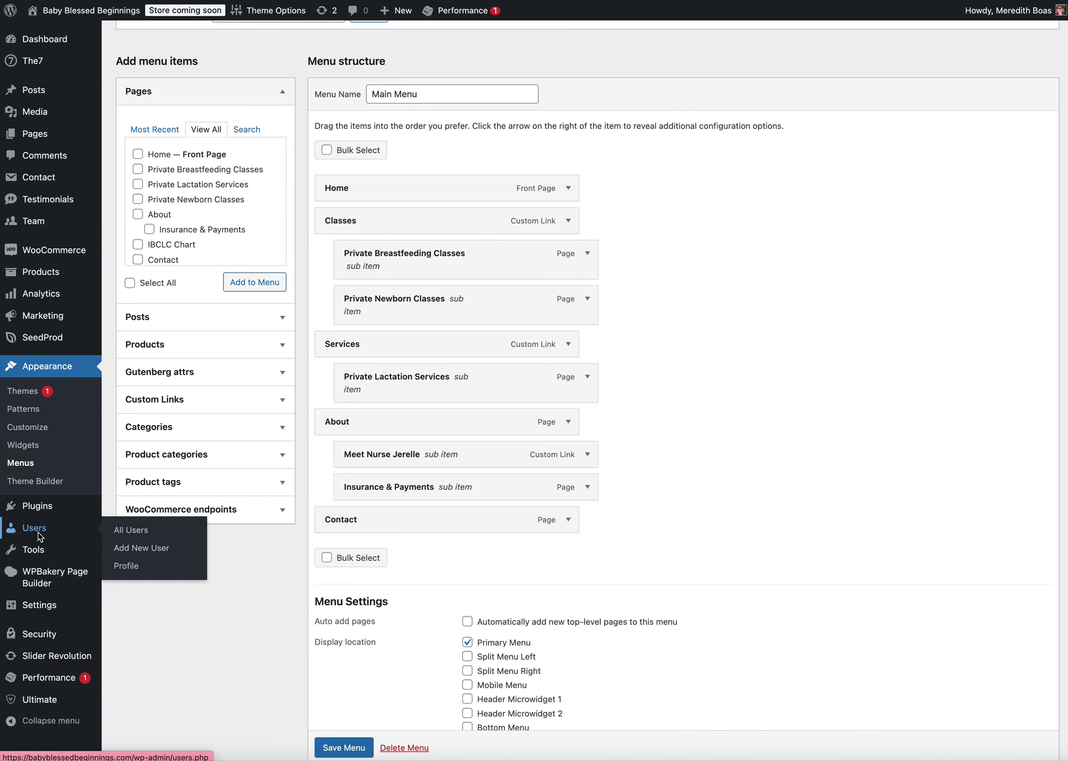
pyautogui.scroll(1, 40, 537)
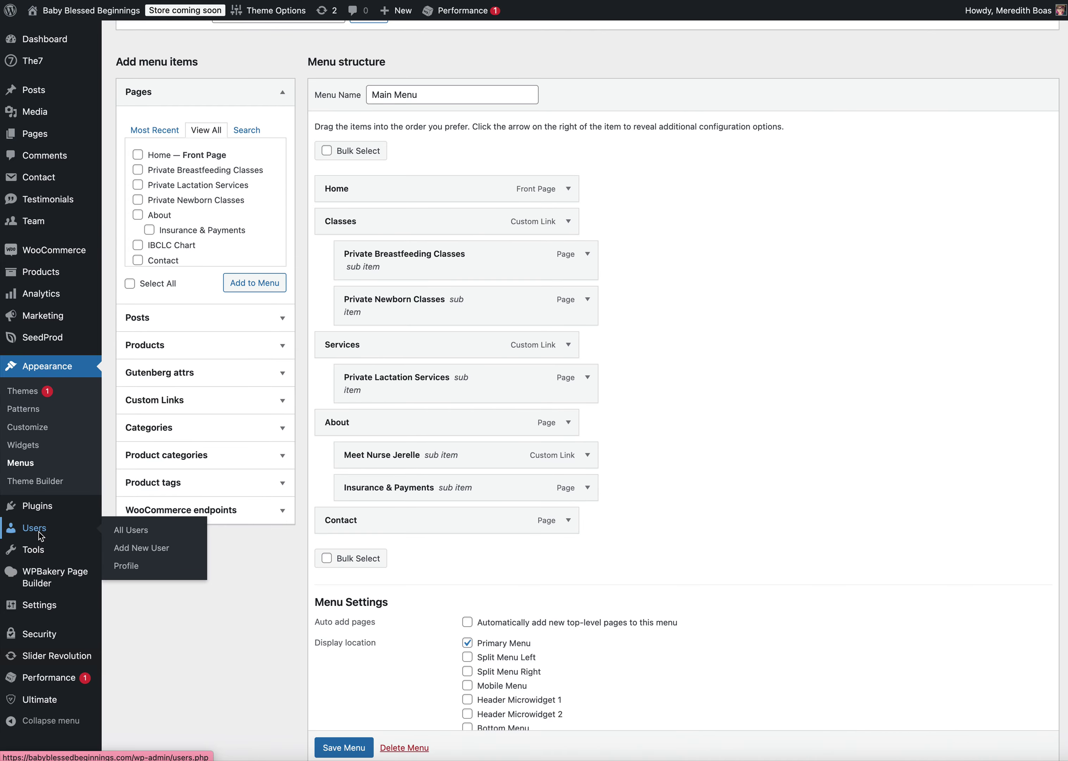
pyautogui.scroll(-1, 42, 534)
pyautogui.scroll(1, 41, 535)
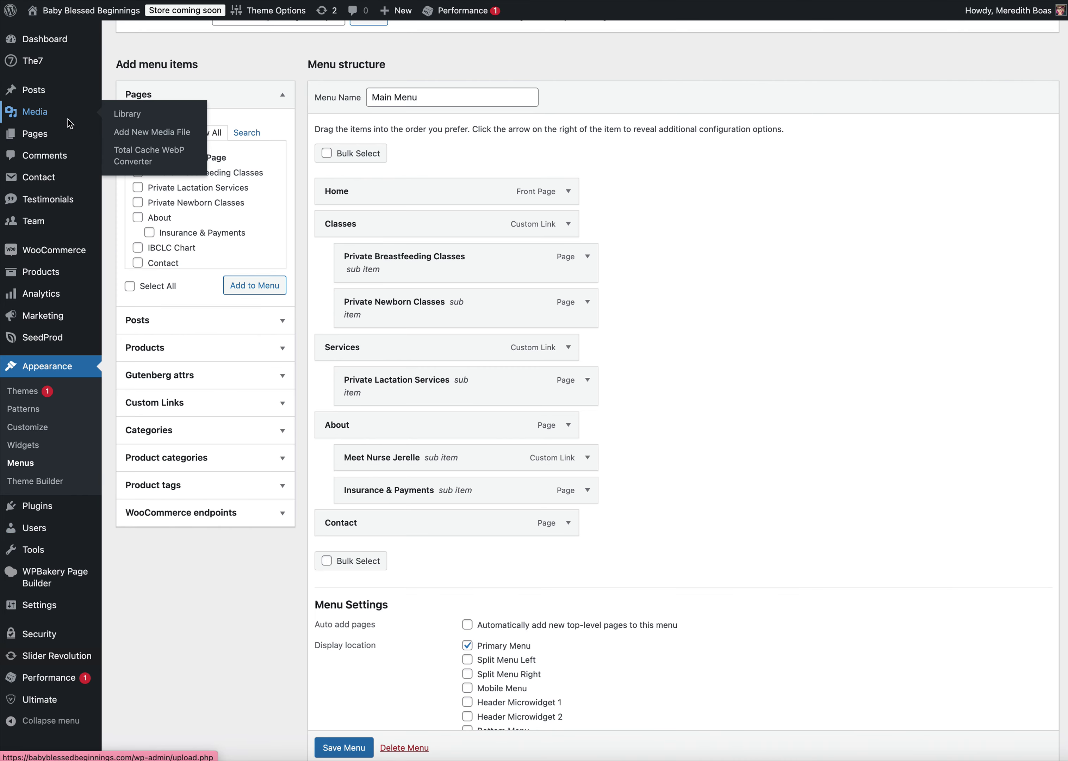
# Open the list of contact forms, leaving the menu editor without saving
pyautogui.moveTo(55, 186)
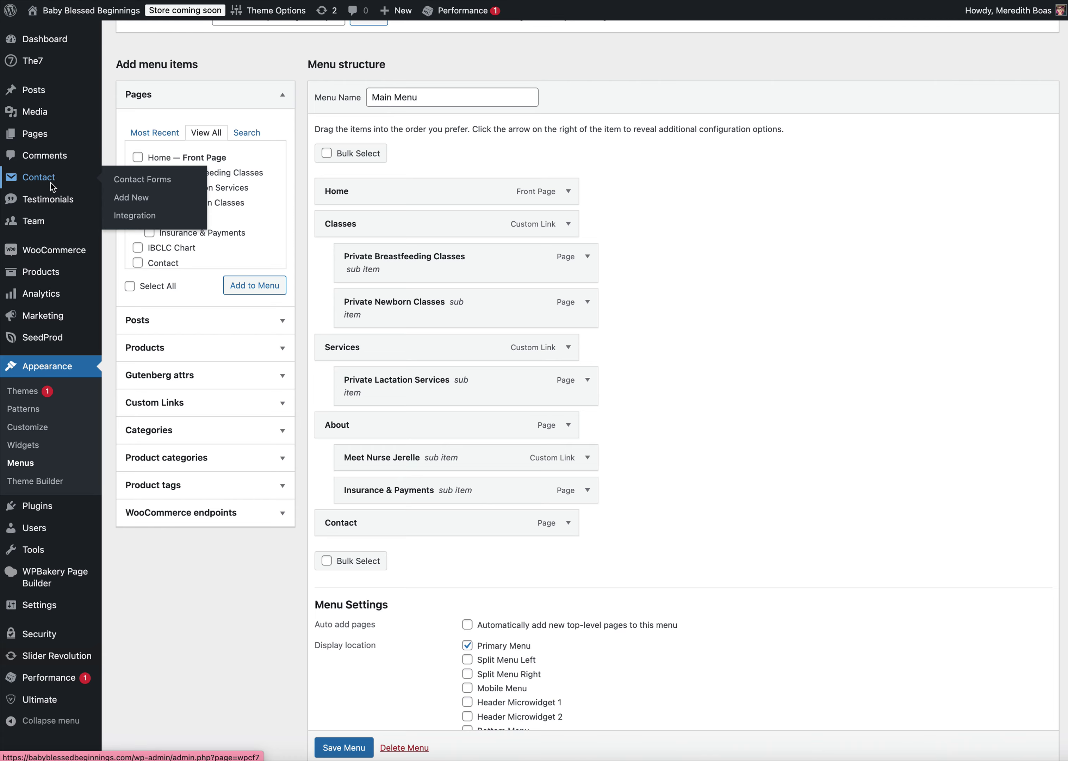
pyautogui.click(54, 186)
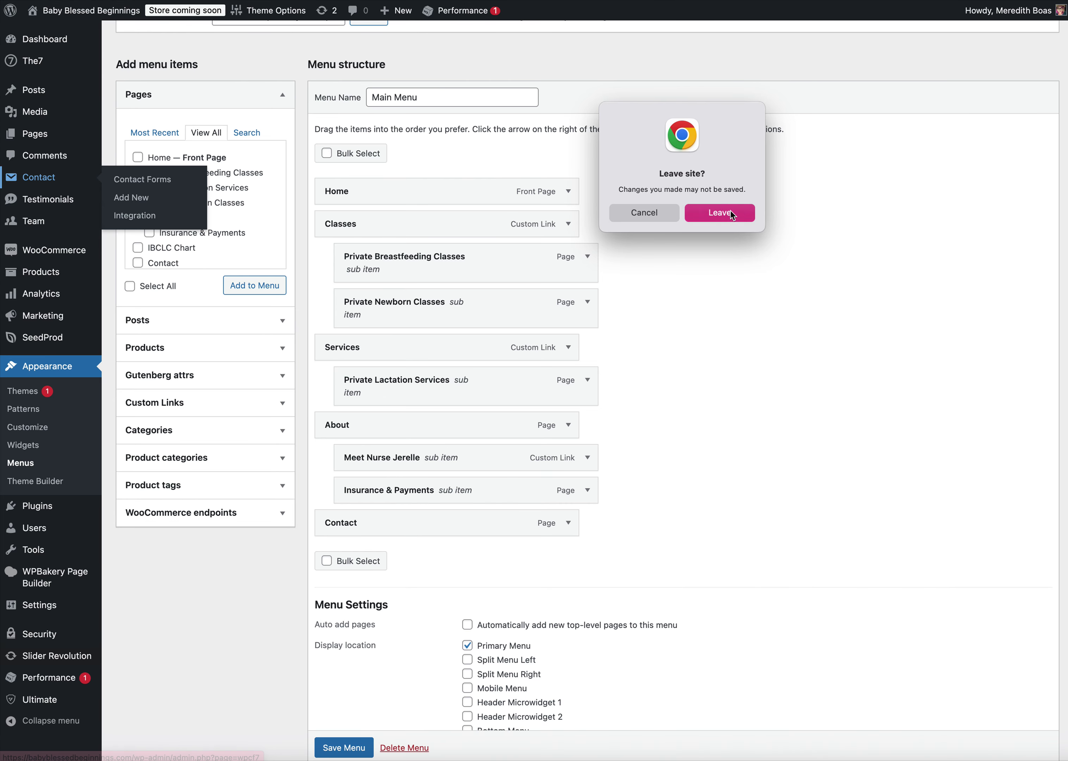
pyautogui.click(732, 215)
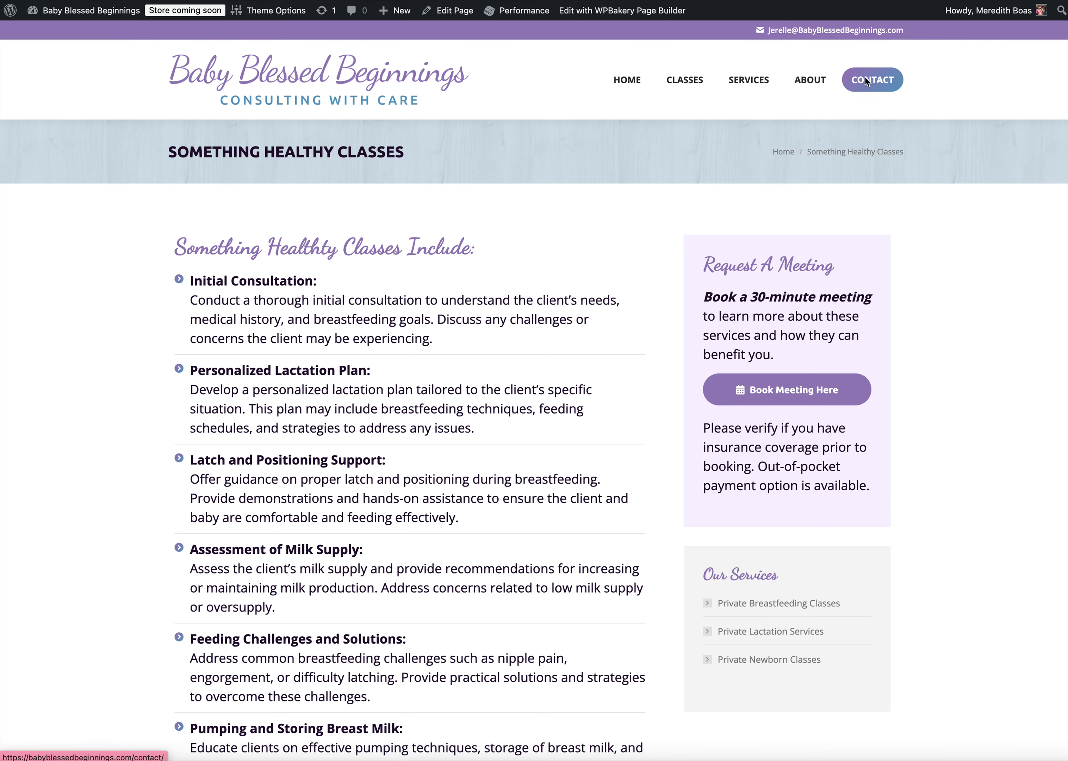
# Open the website's Contact page and check the name, email and phone fields of the Book Your Appointment form
pyautogui.click(866, 81)
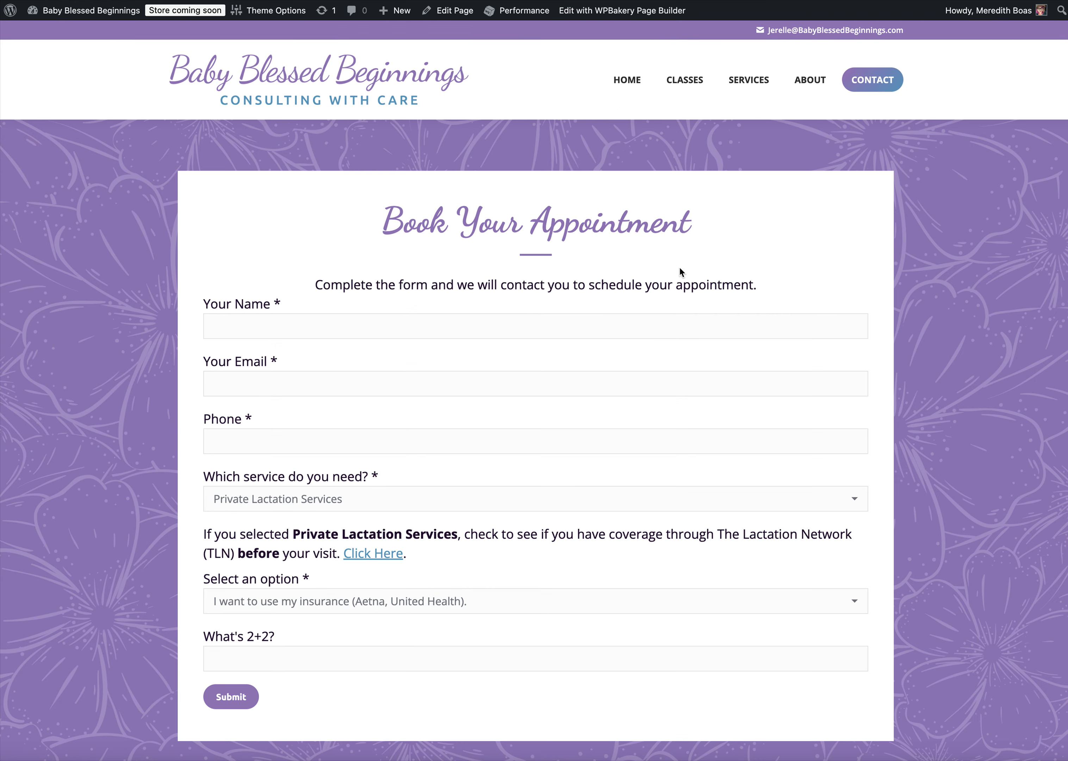
pyautogui.click(238, 335)
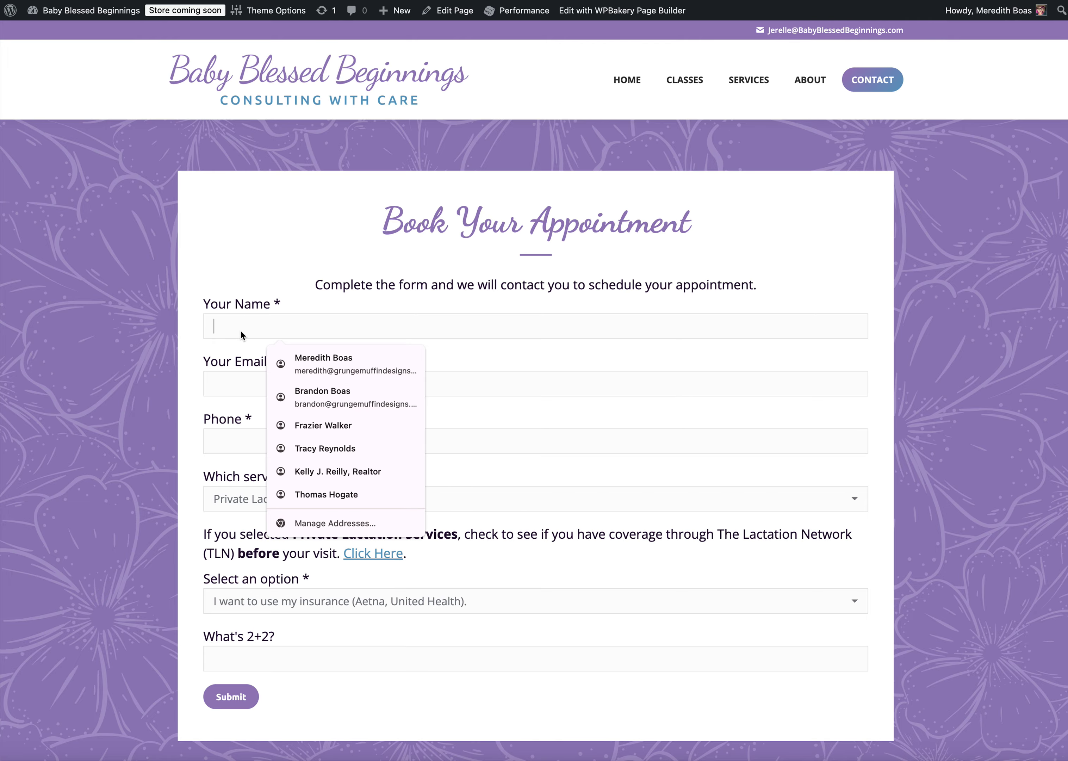
pyautogui.click(241, 386)
pyautogui.click(245, 447)
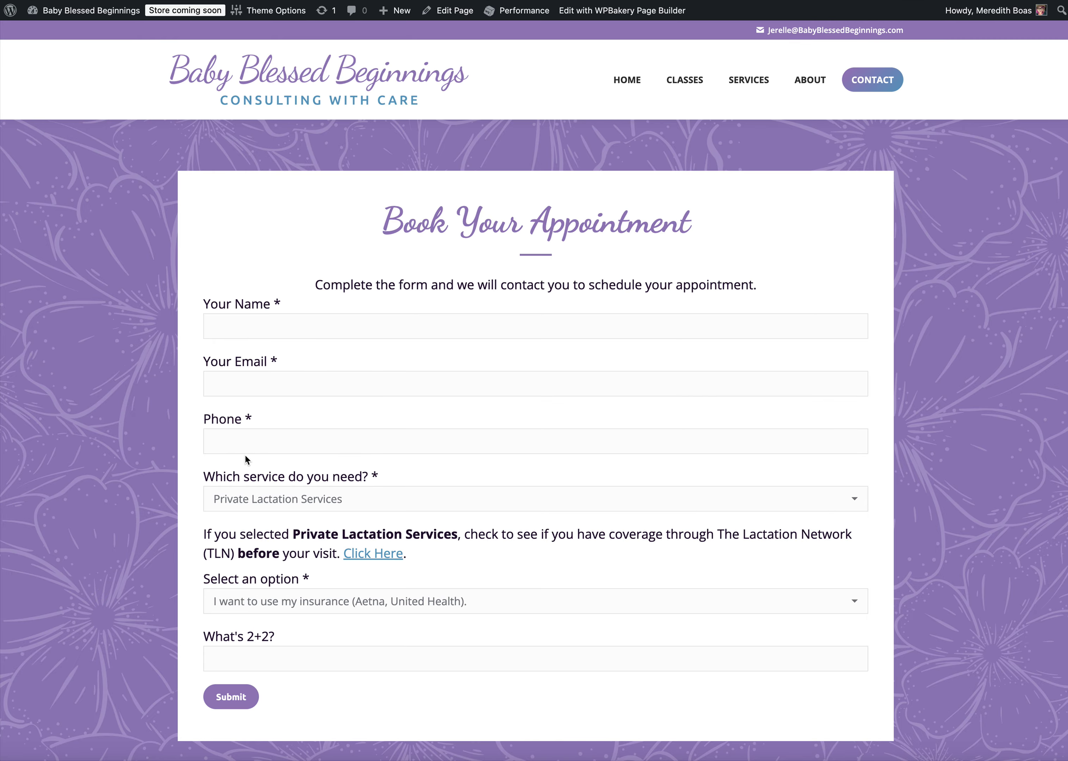
# Examine the service choices in the appointment form and choose "I am self-paying." as the payment option
pyautogui.click(244, 497)
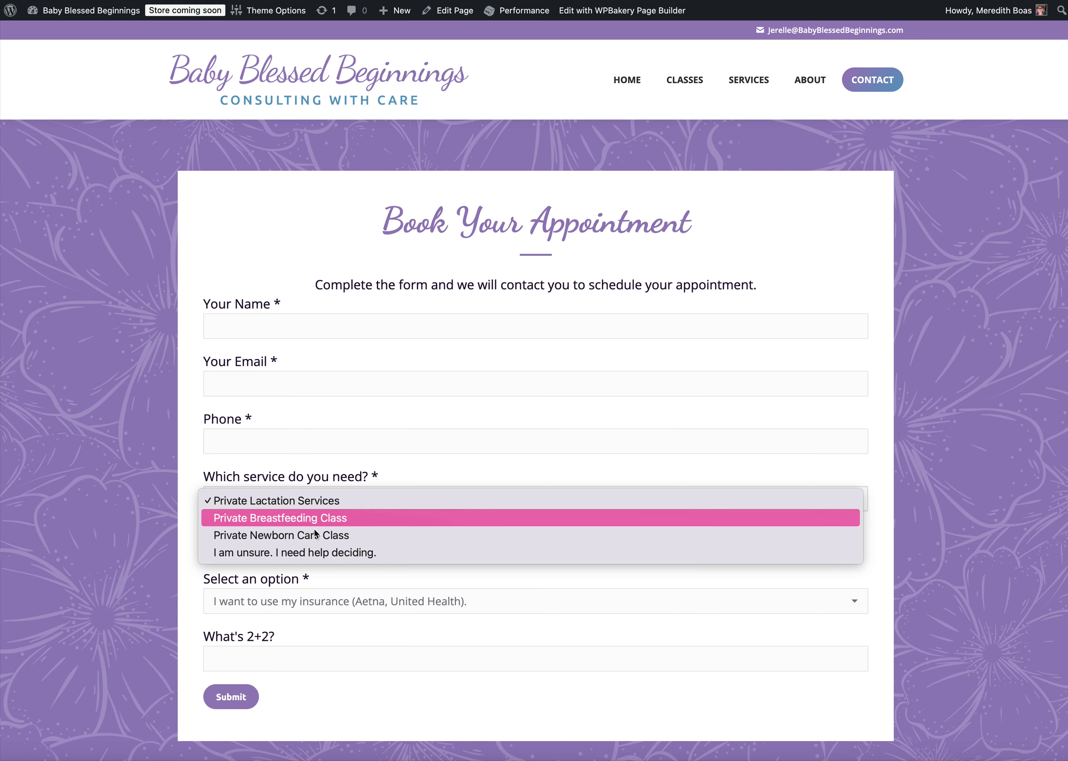
pyautogui.click(321, 458)
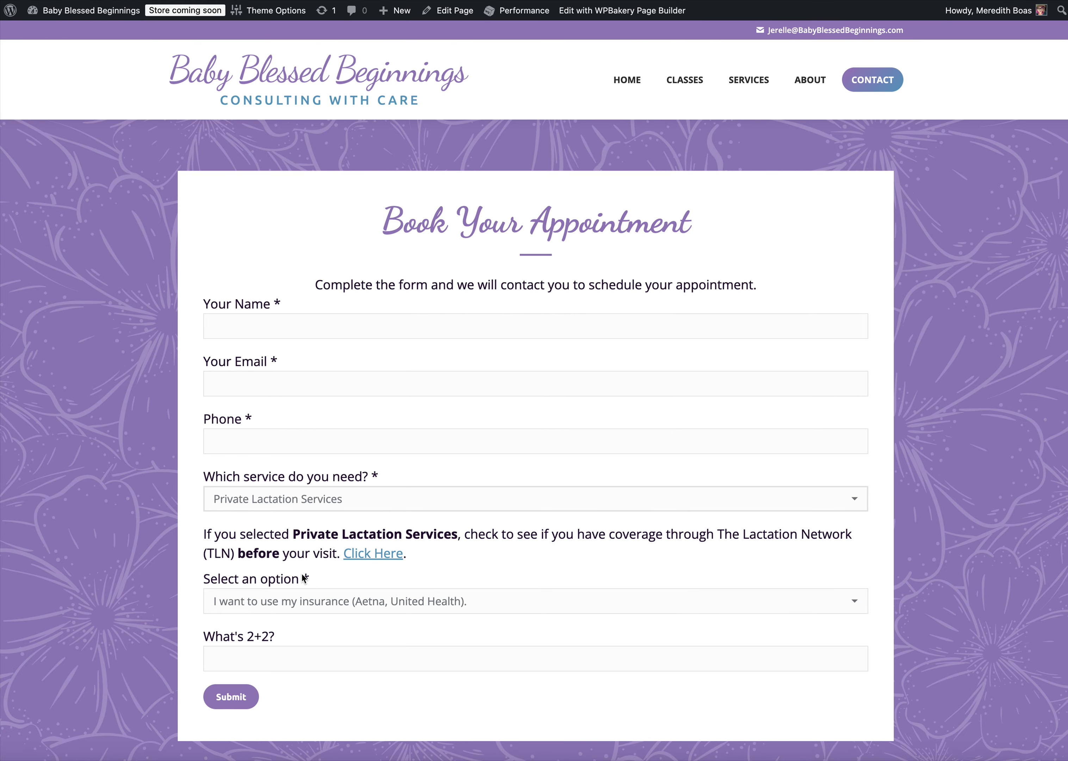
pyautogui.click(275, 599)
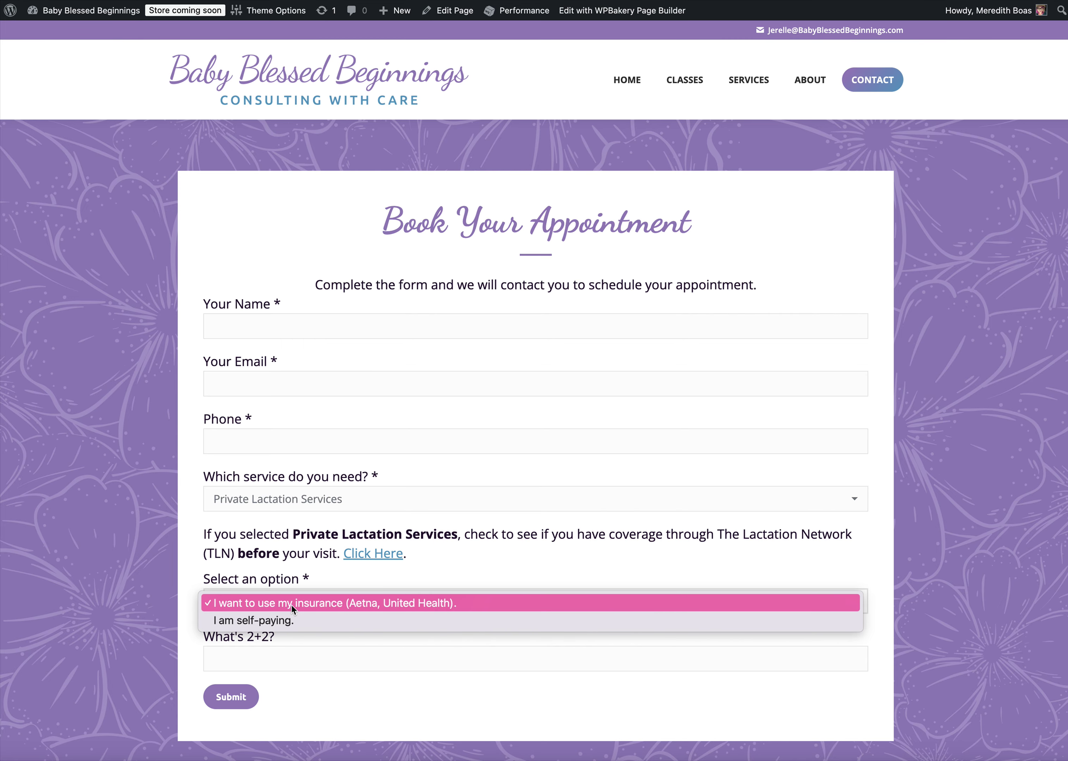
pyautogui.click(271, 620)
pyautogui.click(240, 654)
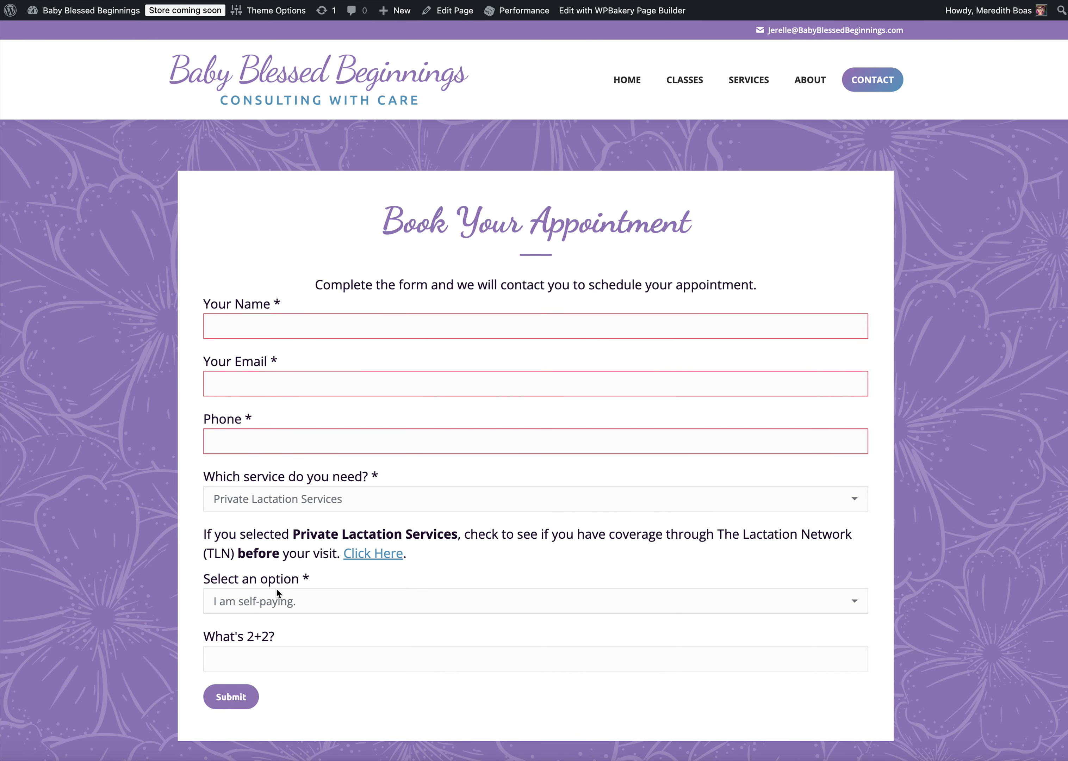
pyautogui.scroll(-1, 278, 591)
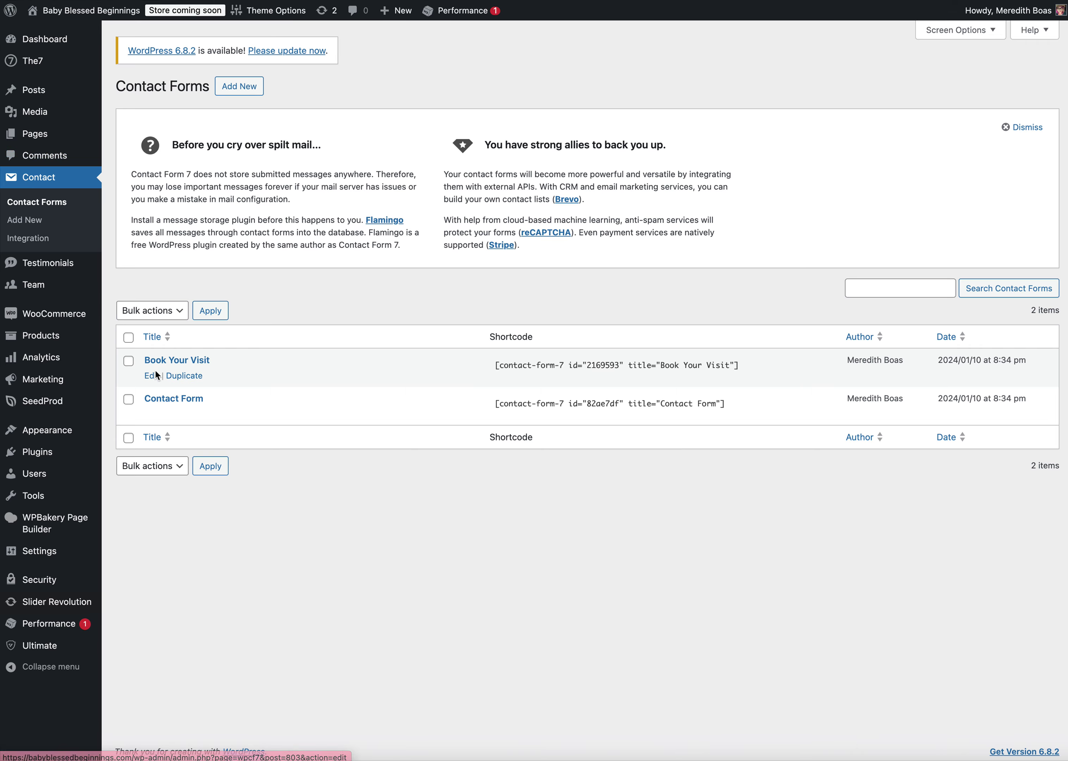
# Open the Book Your Visit contact form for editing and review its template code from the name label through the quiz tag
pyautogui.click(153, 375)
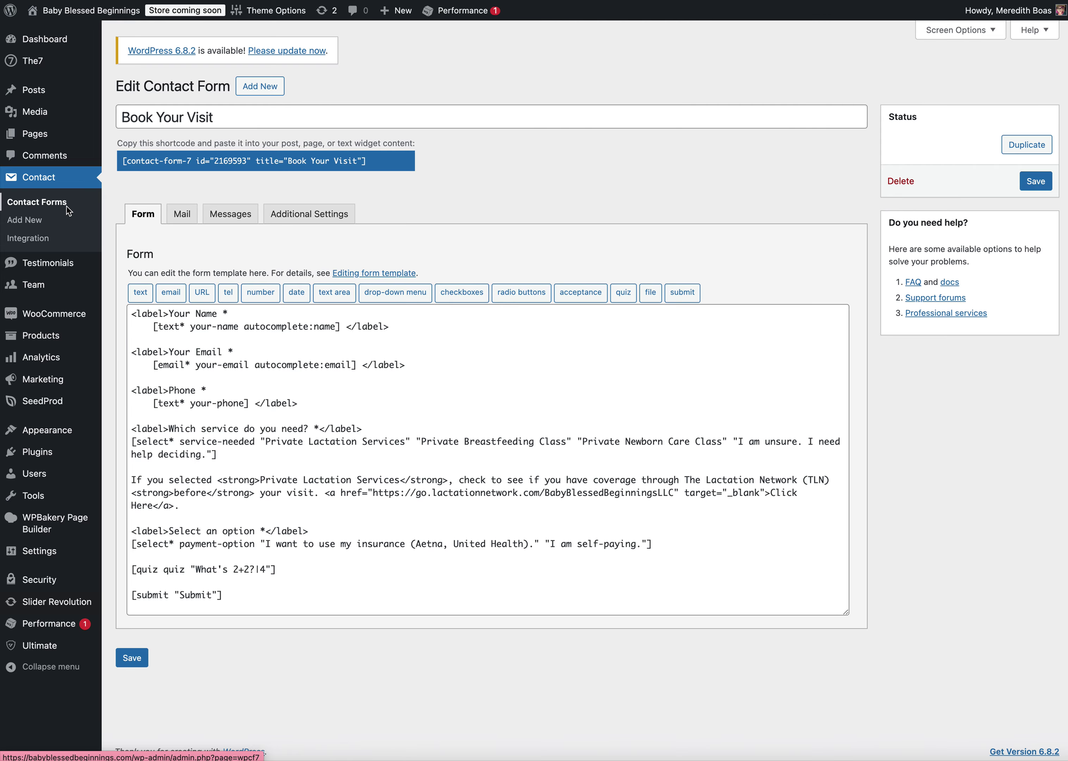
pyautogui.click(57, 187)
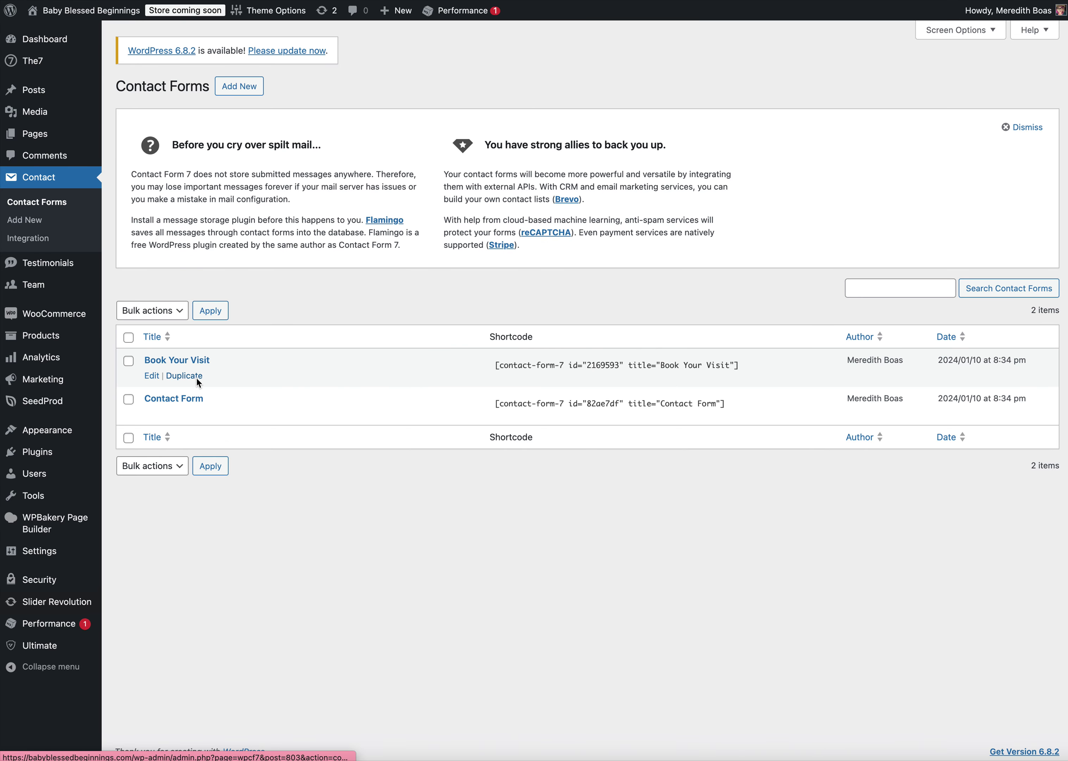
pyautogui.click(157, 377)
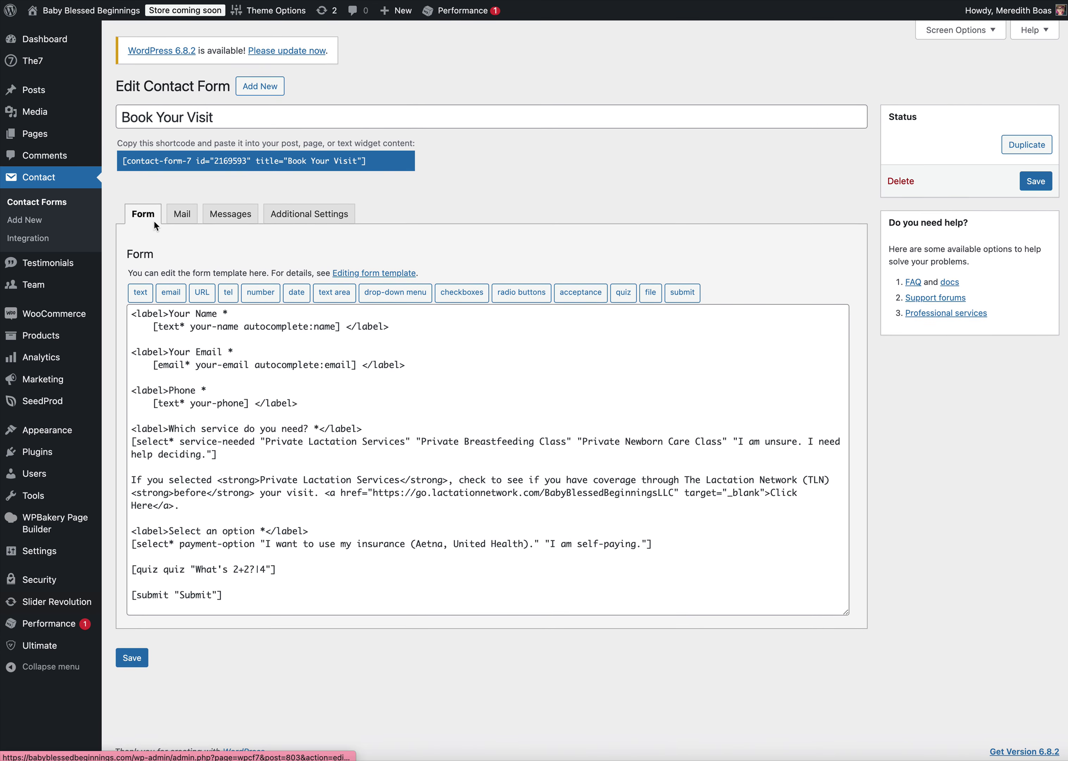
pyautogui.moveTo(147, 313); pyautogui.dragTo(302, 575)
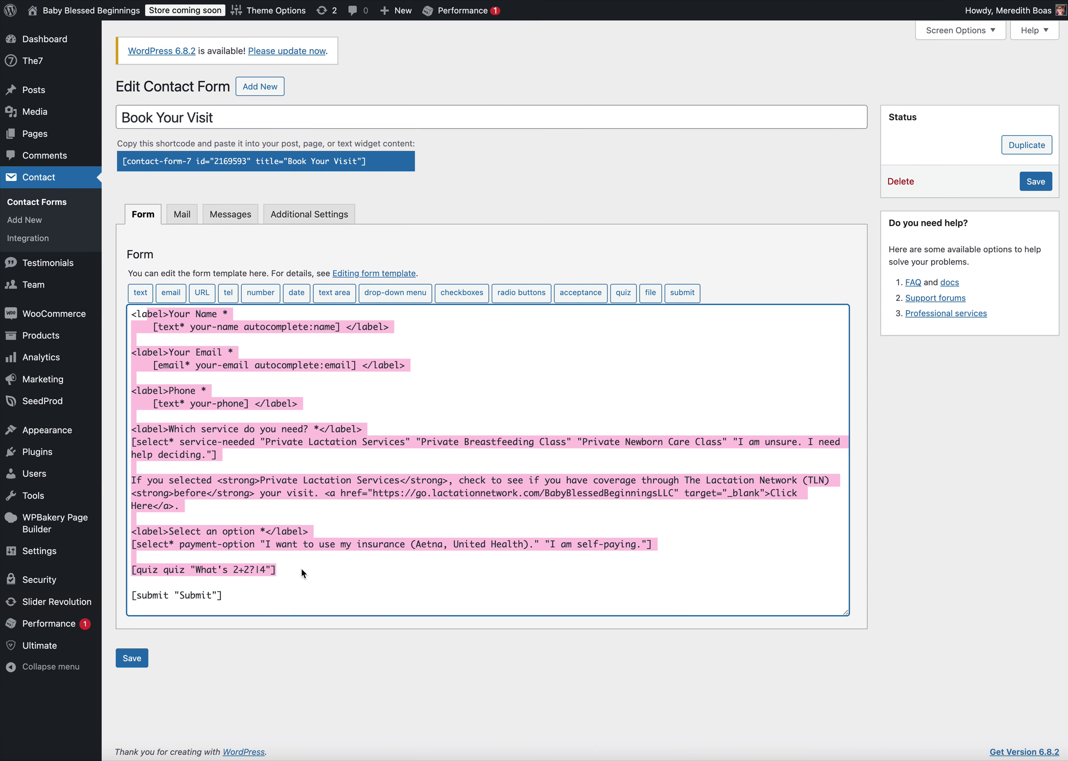
pyautogui.click(303, 572)
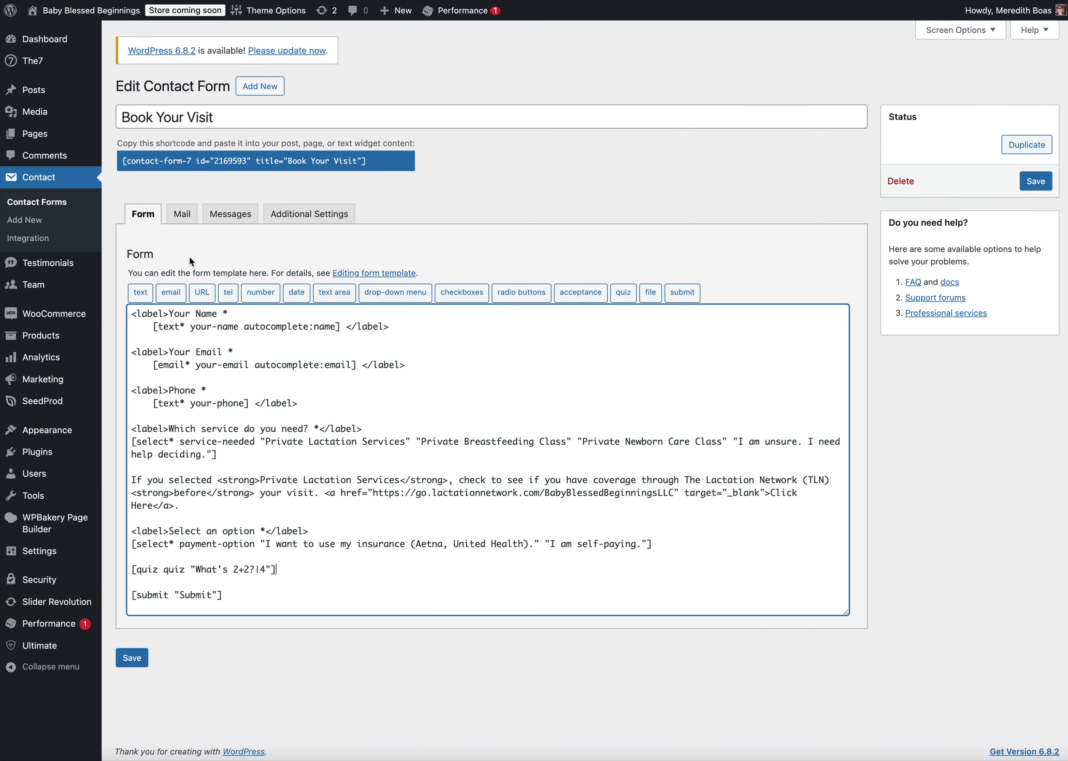
# Open the form's mail template and review the name, email and phone tags in the message body
pyautogui.click(187, 220)
pyautogui.scroll(-2, 280, 590)
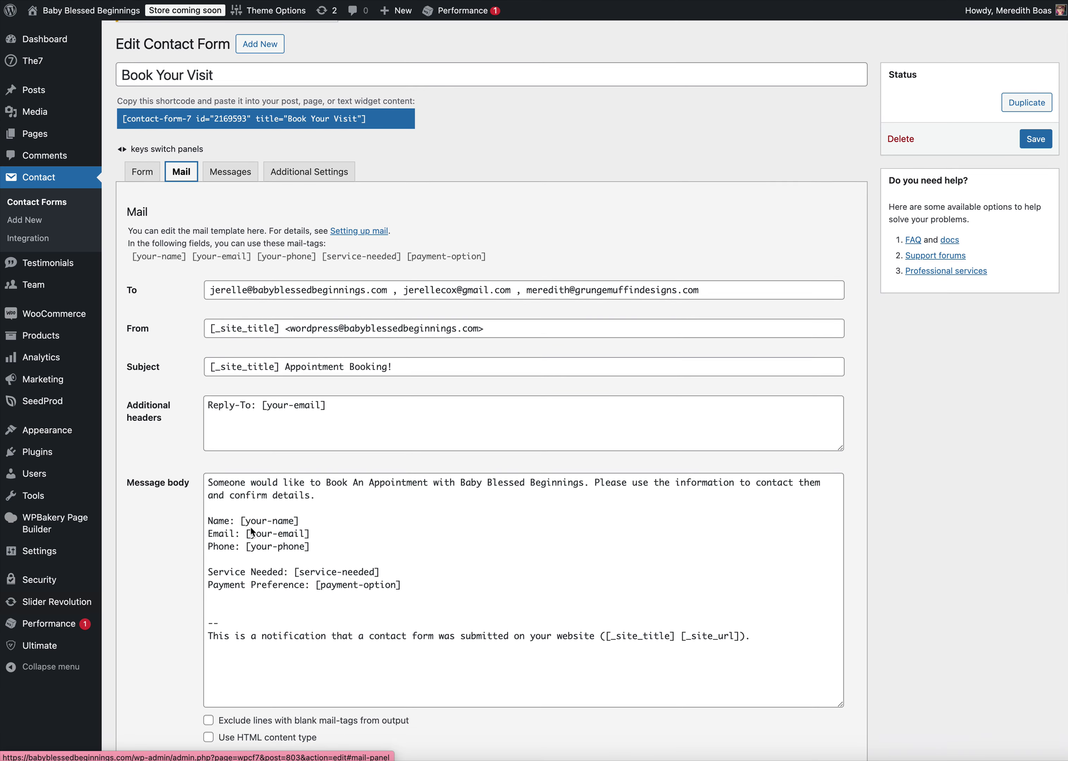
pyautogui.moveTo(240, 520)
pyautogui.mouseDown()
pyautogui.moveTo(303, 522)
pyautogui.moveTo(246, 534)
pyautogui.mouseUp()
pyautogui.moveTo(310, 547); pyautogui.dragTo(248, 552)
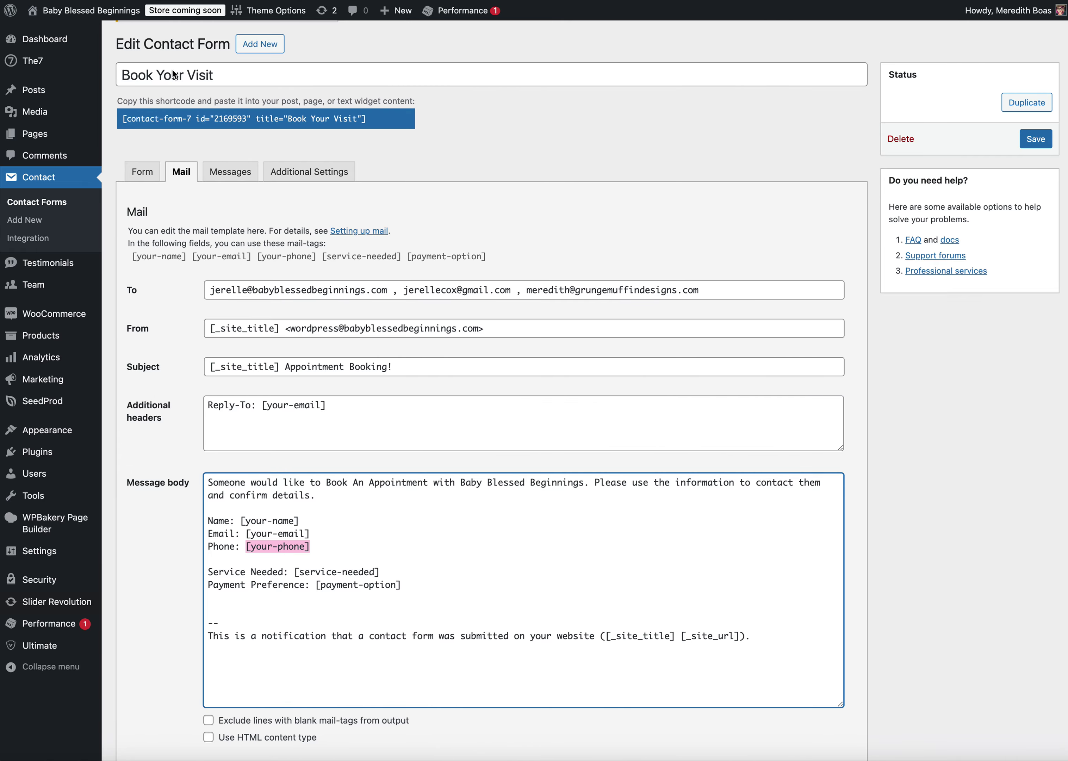
# Move the closing label tags of the name, email and phone fields to directly after their label text in the form template
pyautogui.click(144, 171)
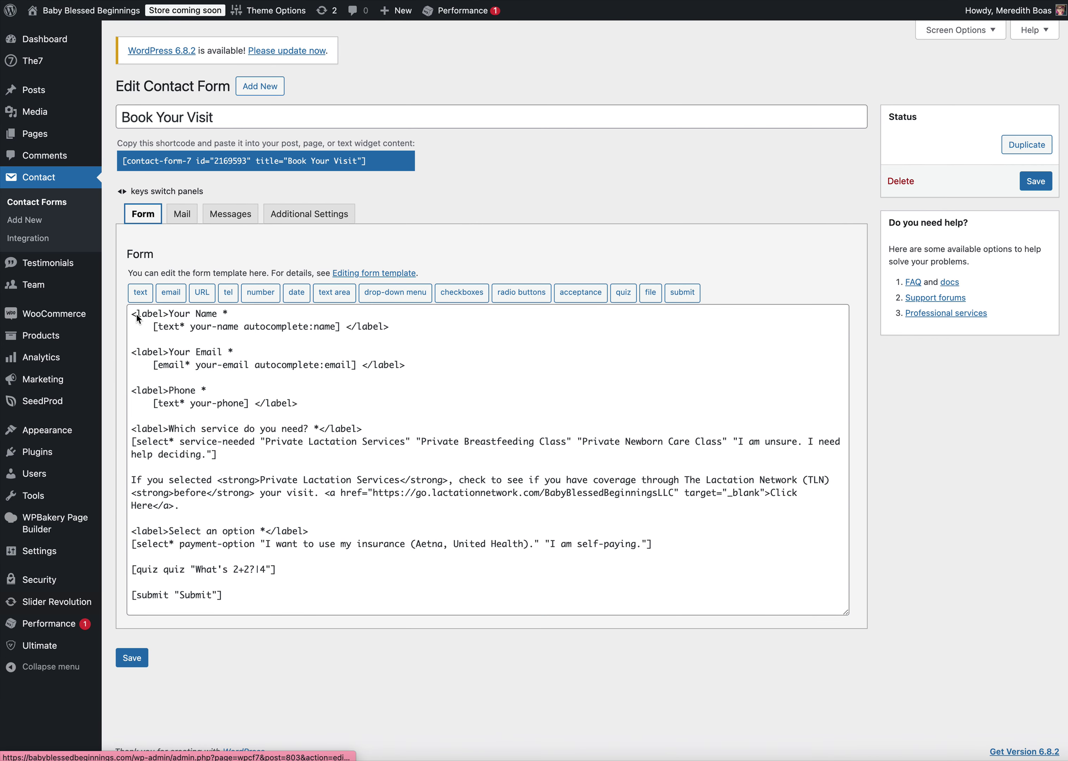
pyautogui.moveTo(133, 313); pyautogui.dragTo(423, 334)
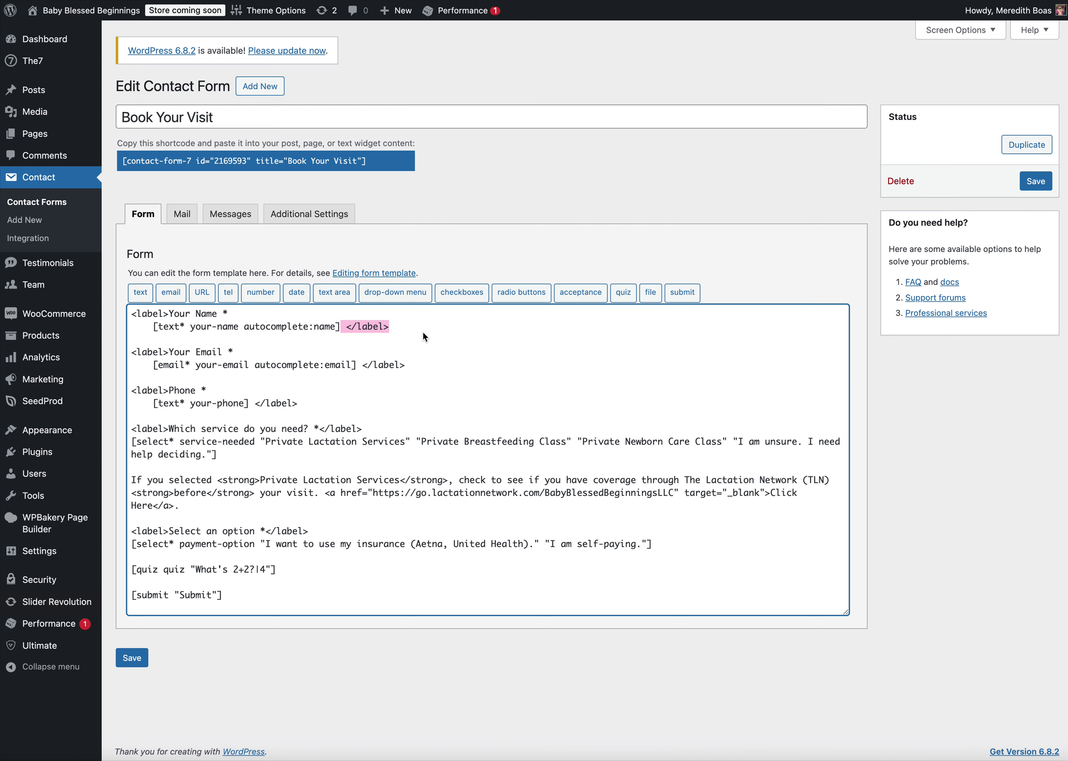
pyautogui.press('BackSpace')
pyautogui.click(255, 314)
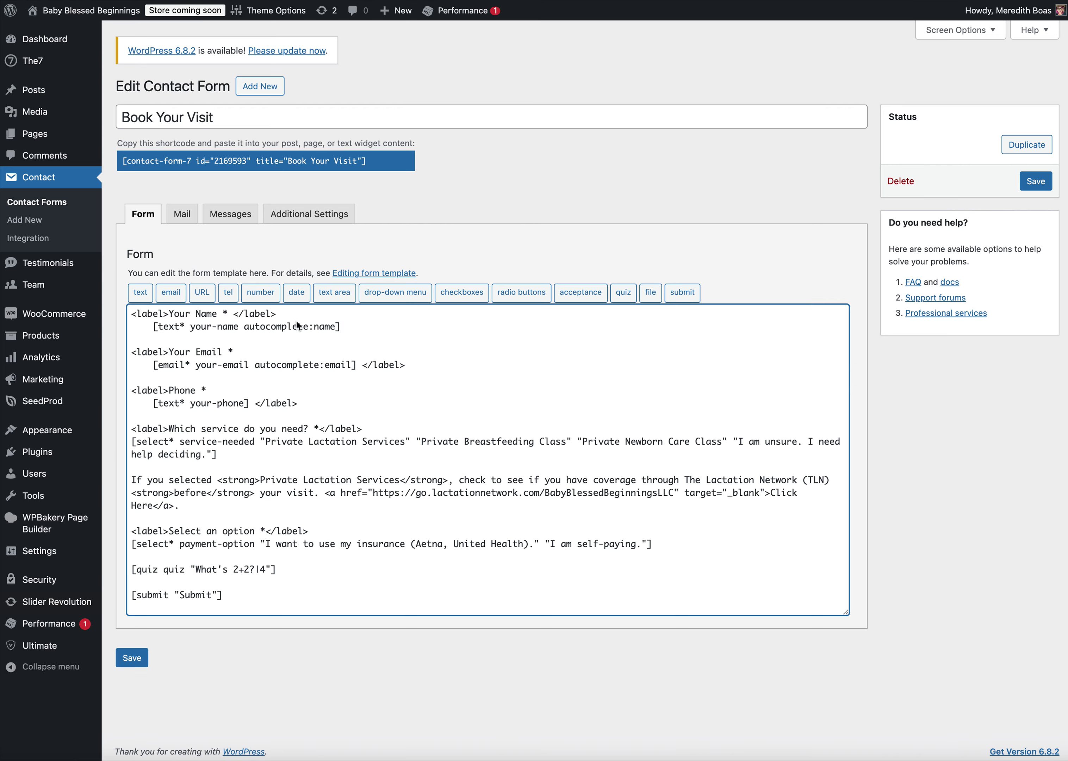
pyautogui.moveTo(361, 367); pyautogui.dragTo(428, 372)
pyautogui.hotkey('ctrl', 'x')
pyautogui.click(256, 353)
pyautogui.hotkey('ctrl', 'v')
pyautogui.moveTo(254, 403); pyautogui.dragTo(359, 406)
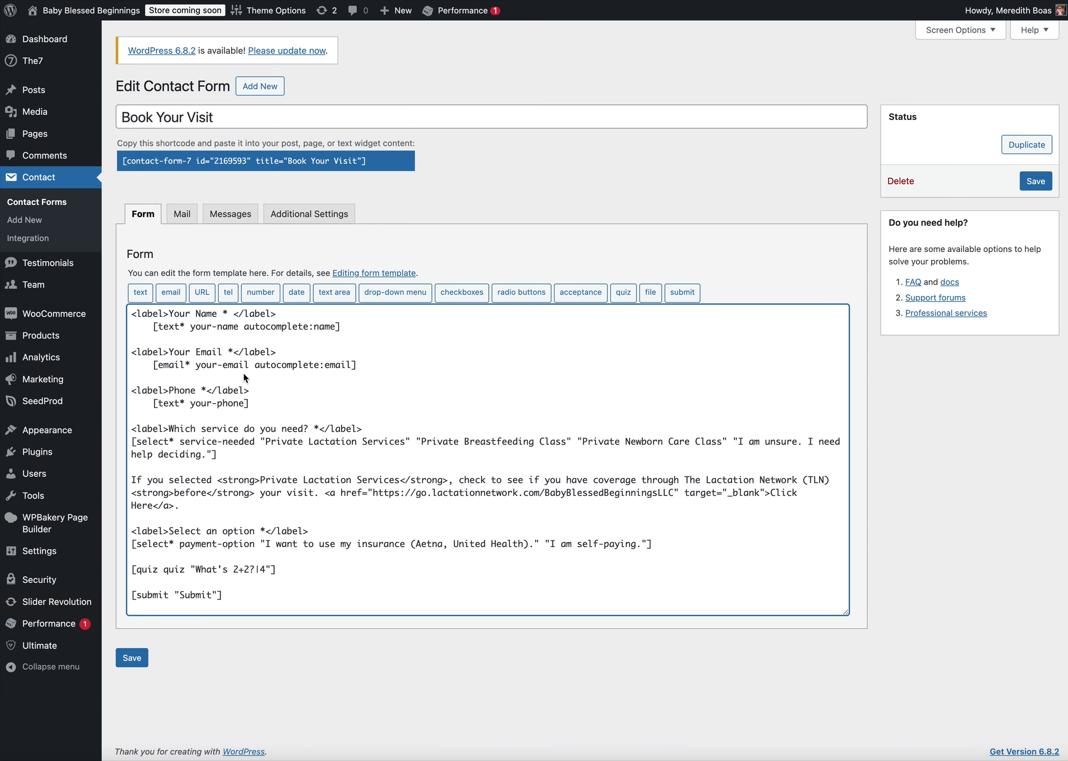
pyautogui.click(232, 312)
# Compare the name label and field tag in the template with the name, email and phone fields on the website's Contact page
pyautogui.moveTo(143, 316); pyautogui.dragTo(281, 312)
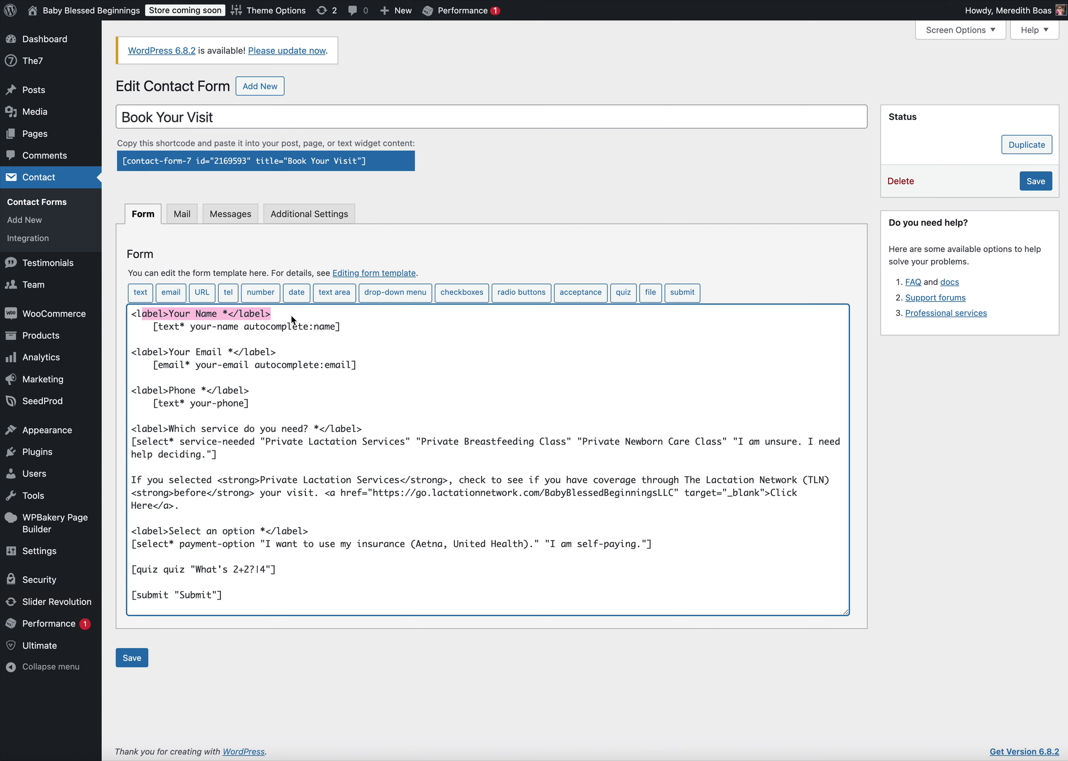
pyautogui.moveTo(349, 329); pyautogui.dragTo(113, 326)
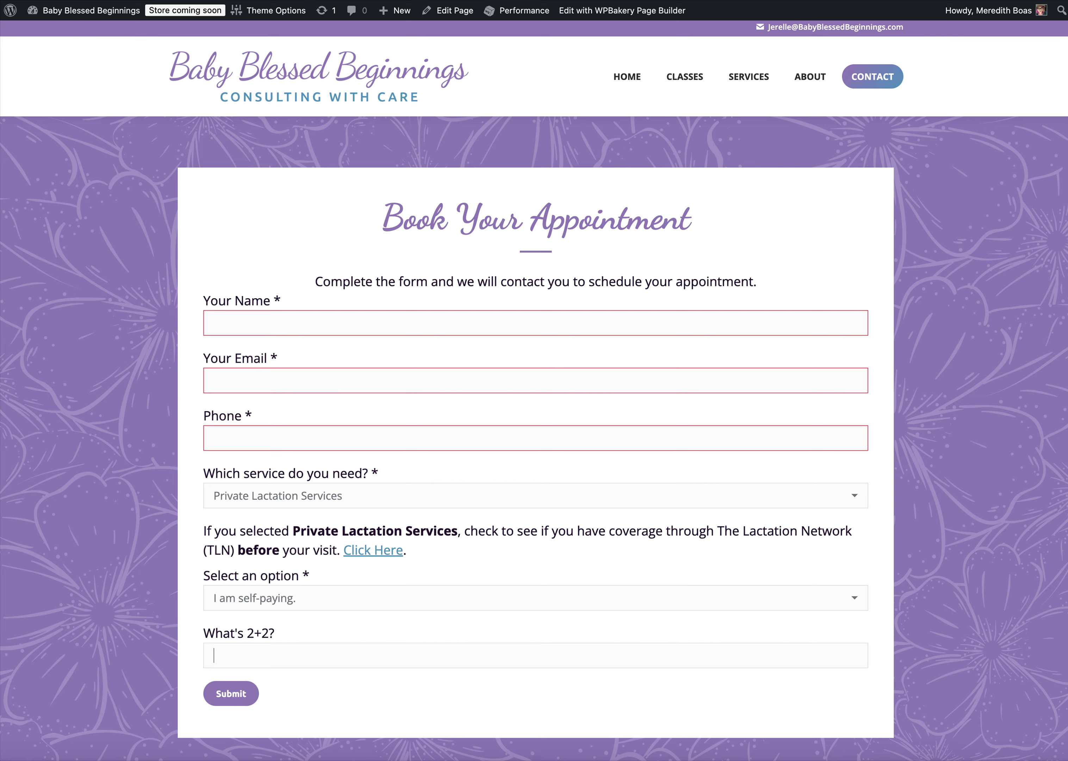
pyautogui.moveTo(204, 302); pyautogui.dragTo(277, 305)
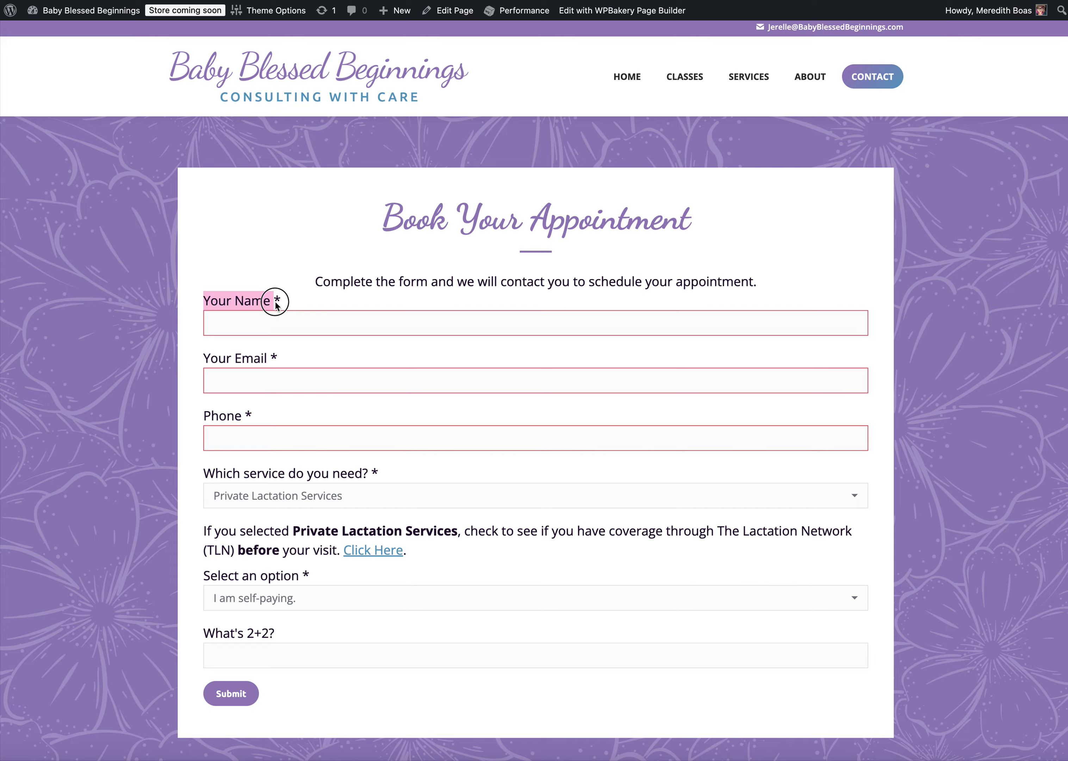
pyautogui.click(255, 322)
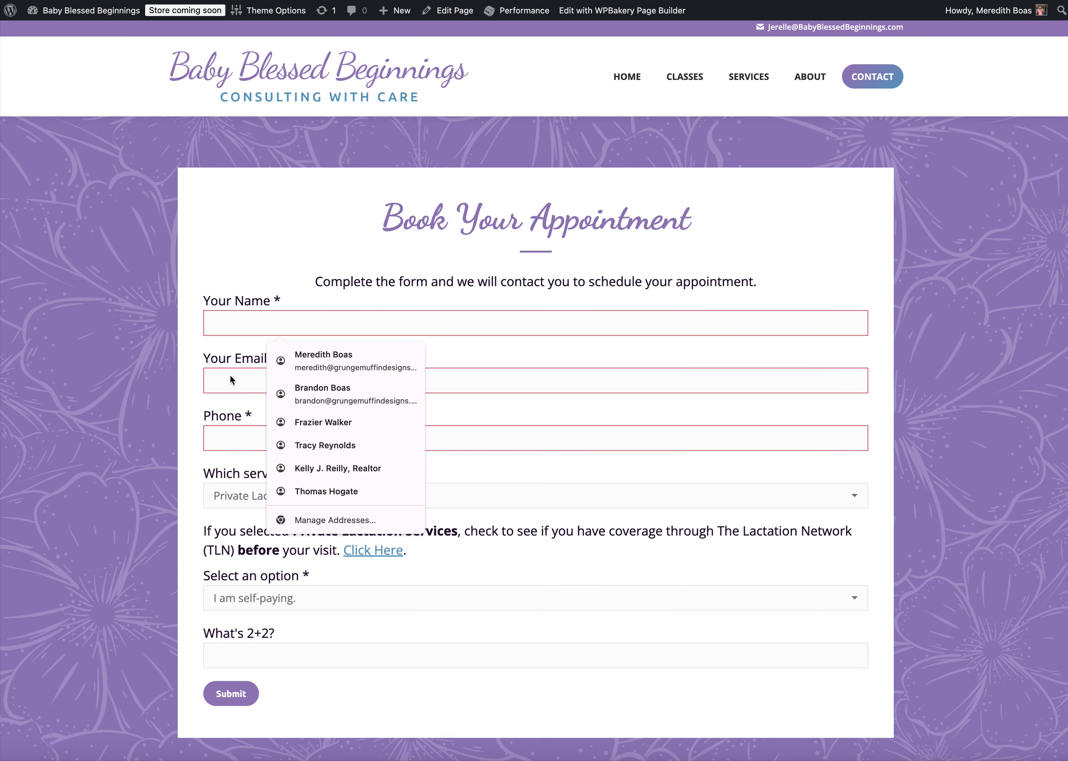
pyautogui.click(204, 359)
pyautogui.moveTo(204, 359); pyautogui.dragTo(267, 367)
pyautogui.click(240, 386)
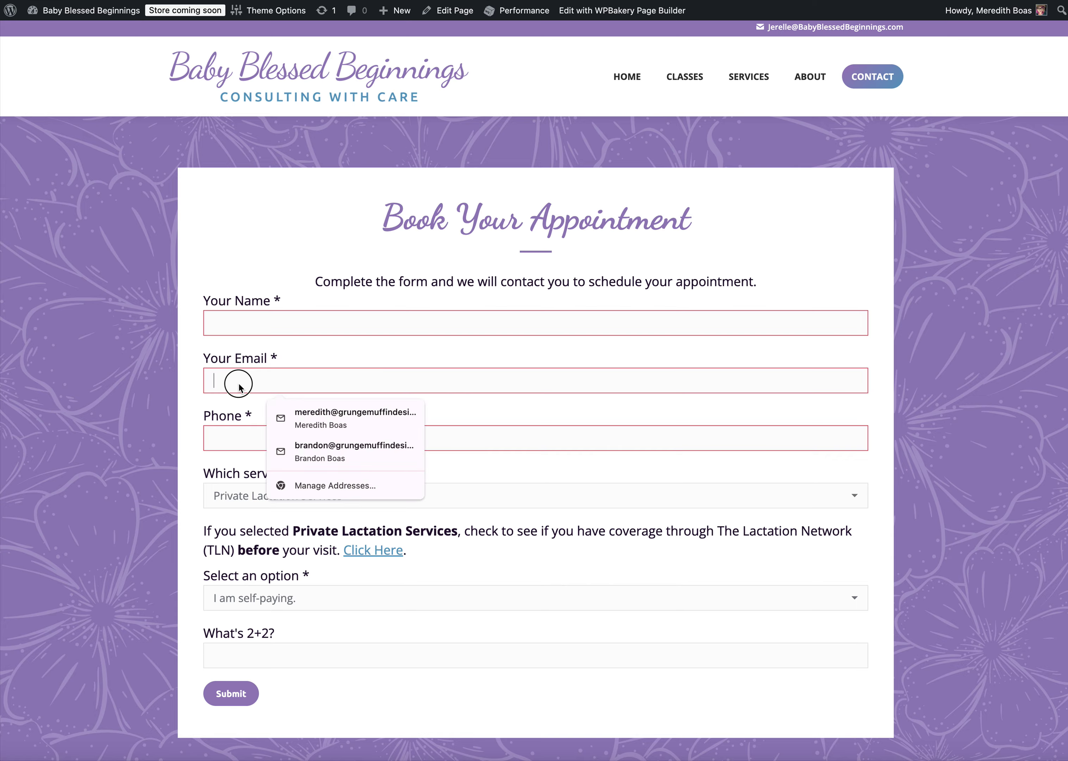
pyautogui.click(250, 416)
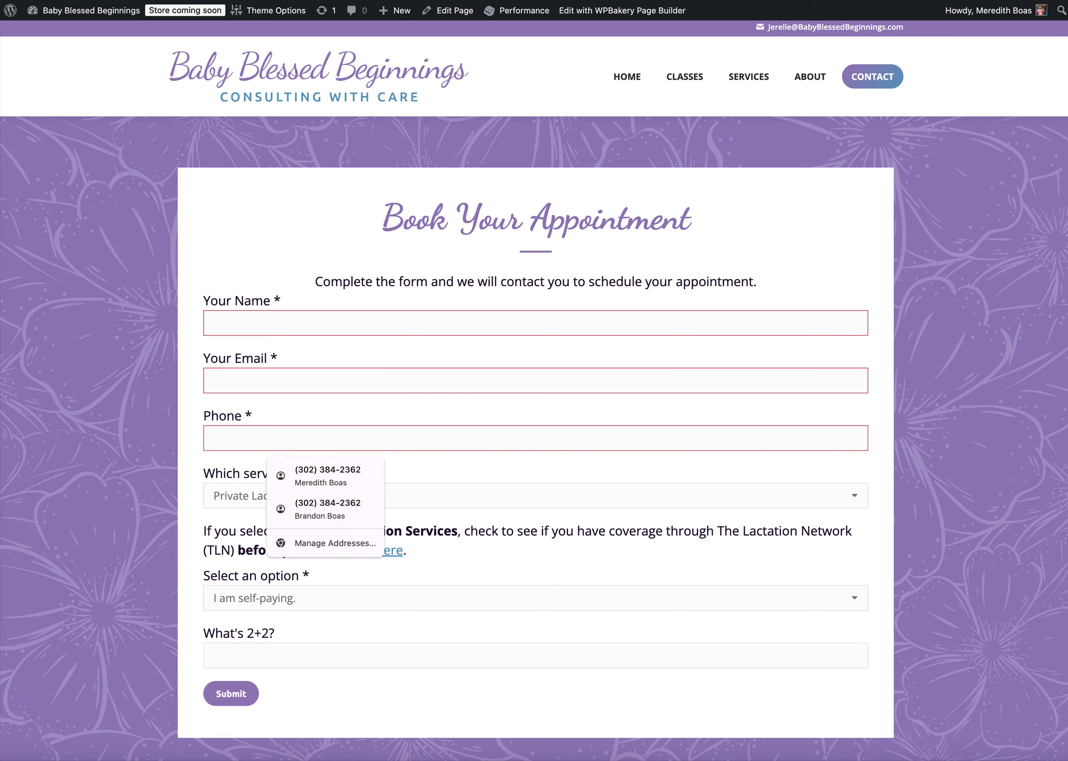
# Return to the form template and examine the phone label and the field names your-phone, your-email and your-name
pyautogui.hotkey('ctrl', 'Tab')
pyautogui.click(190, 353)
pyautogui.moveTo(230, 352); pyautogui.dragTo(166, 393)
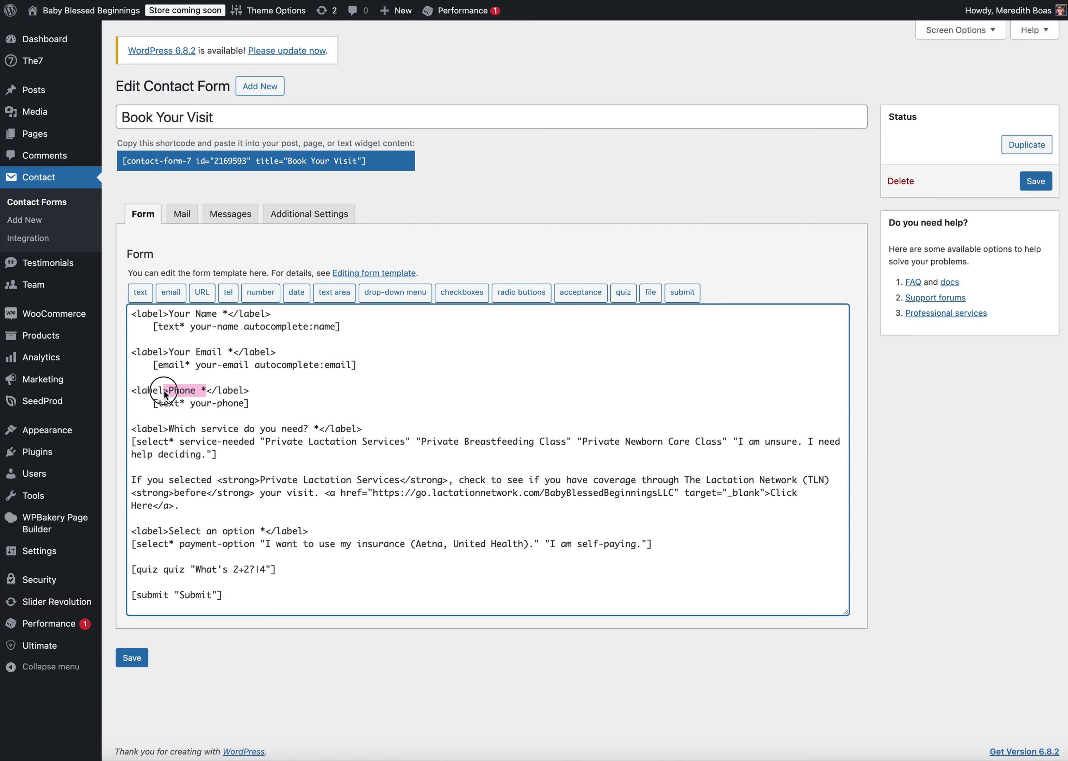
pyautogui.moveTo(277, 407); pyautogui.dragTo(154, 405)
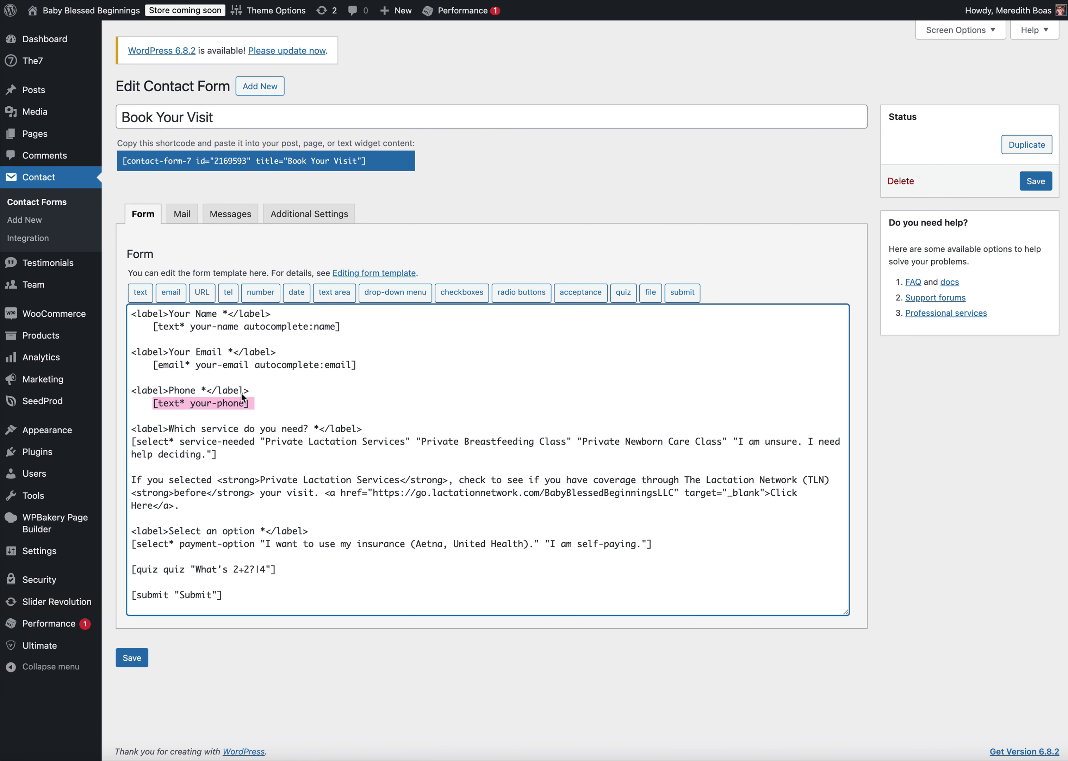
pyautogui.click(222, 405)
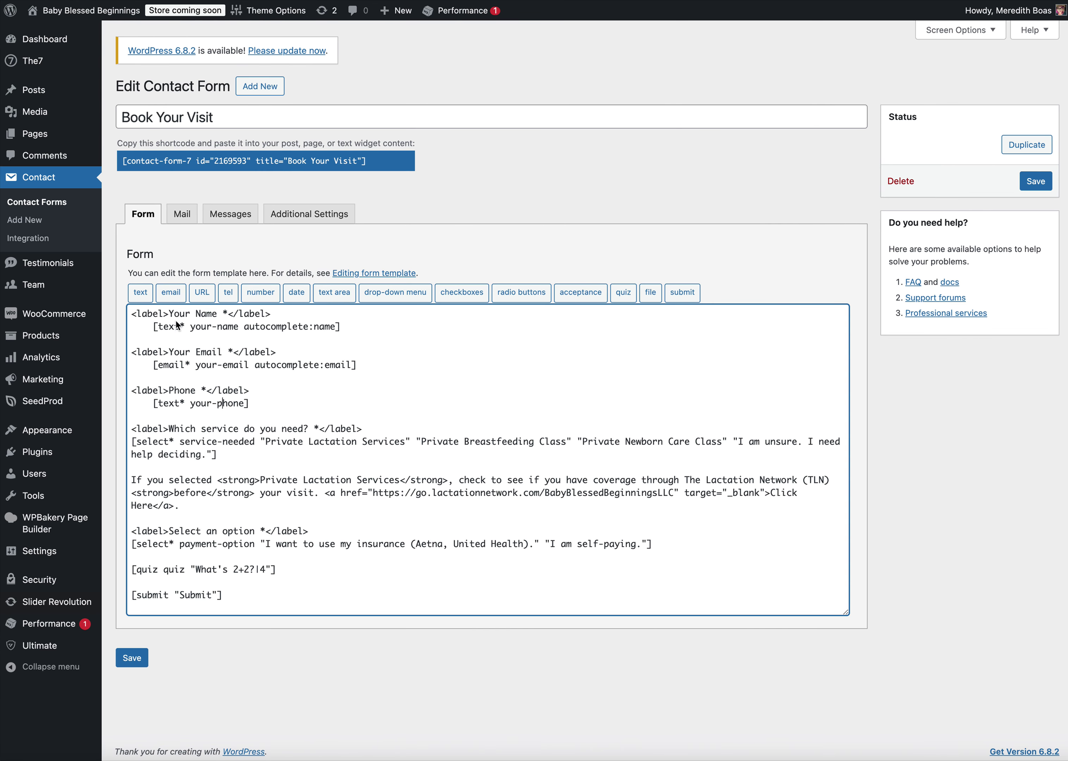
pyautogui.moveTo(244, 403); pyautogui.dragTo(192, 404)
pyautogui.moveTo(246, 366); pyautogui.dragTo(191, 366)
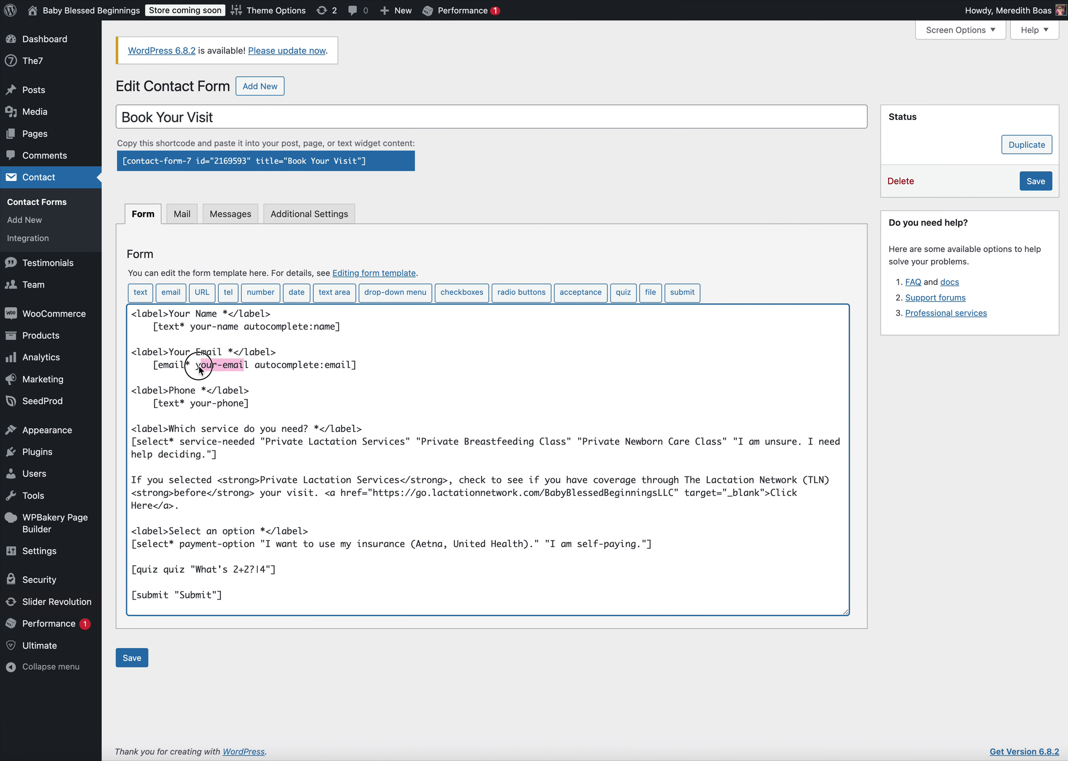
pyautogui.click(235, 326)
pyautogui.moveTo(238, 326); pyautogui.dragTo(196, 328)
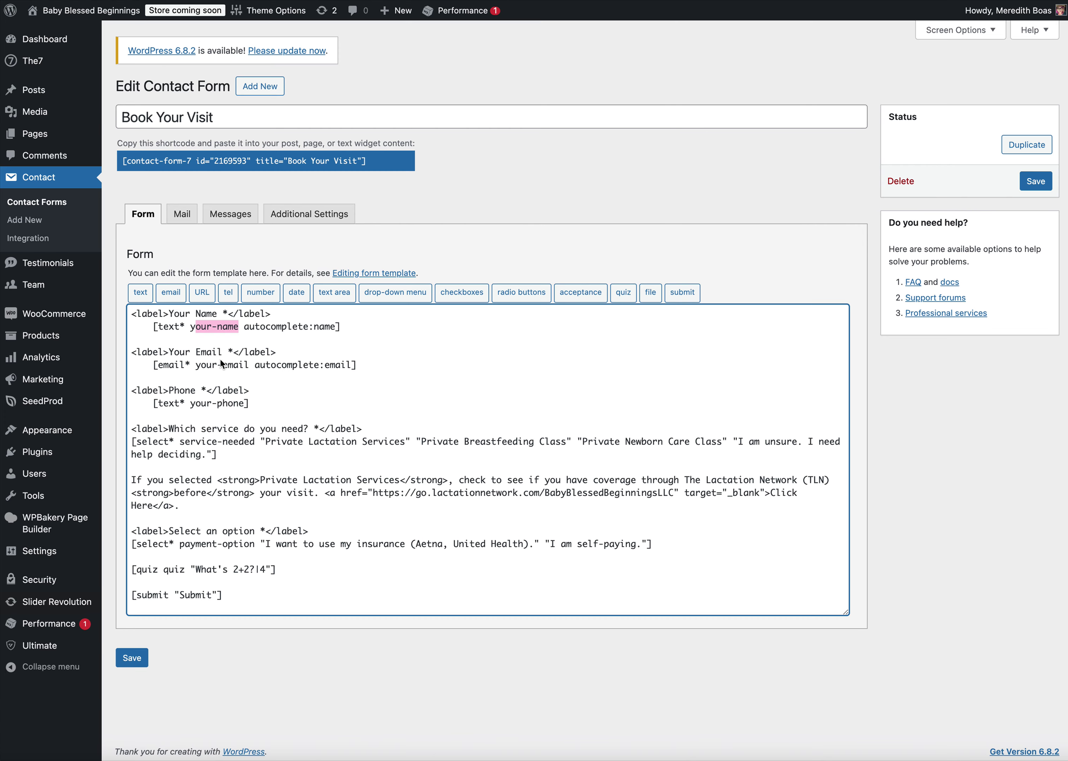
# Add an informal test greeting ending in "this is a cool person" above the name line of the mail's message body
pyautogui.click(186, 214)
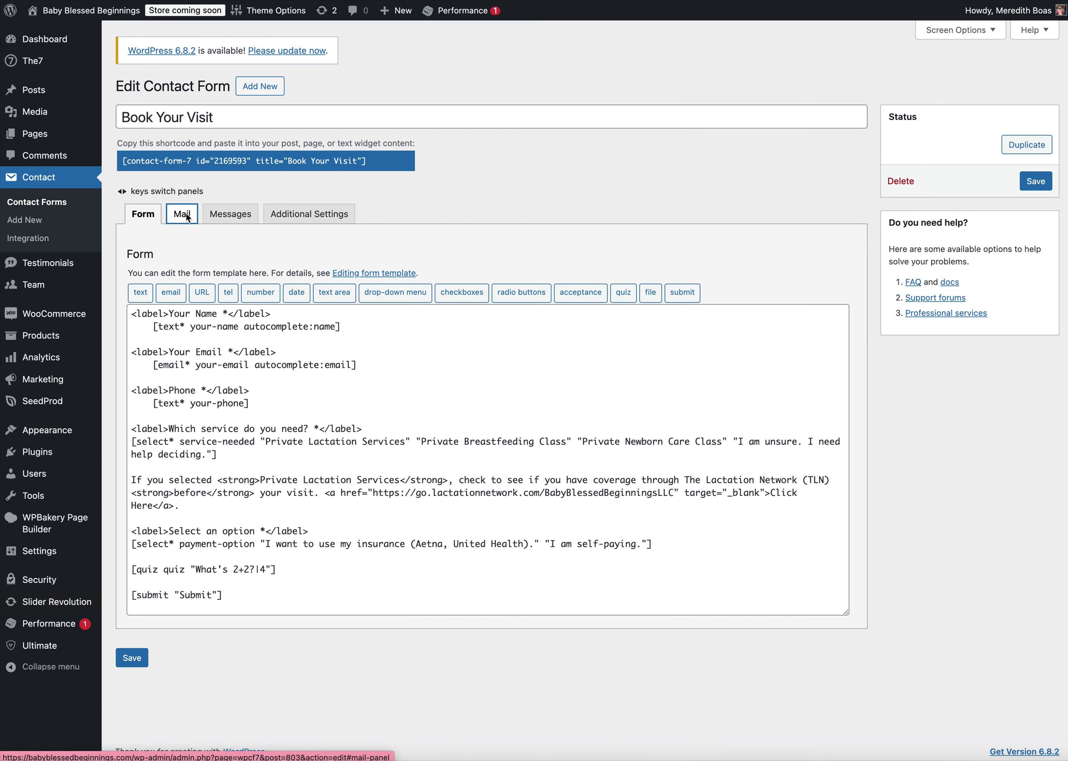
pyautogui.scroll(-3, 238, 560)
pyautogui.click(240, 411)
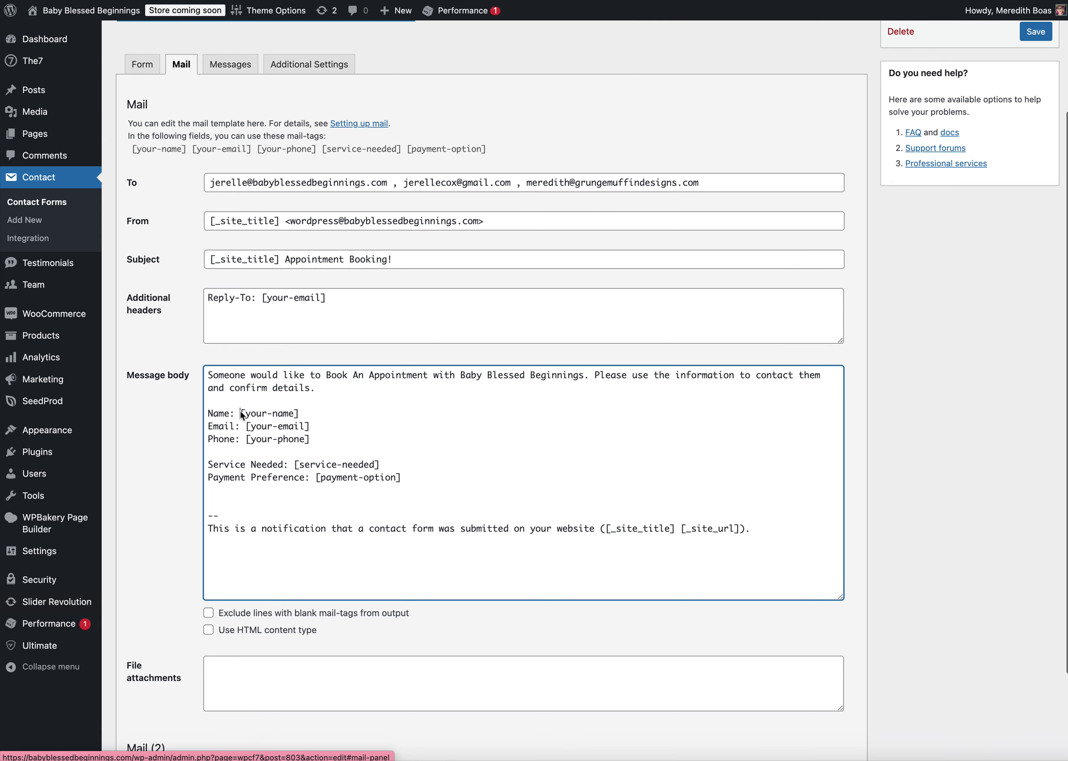
pyautogui.click(317, 413)
pyautogui.click(329, 384)
pyautogui.press('Return')
pyautogui.press('Return')
pyautogui.press('Return')
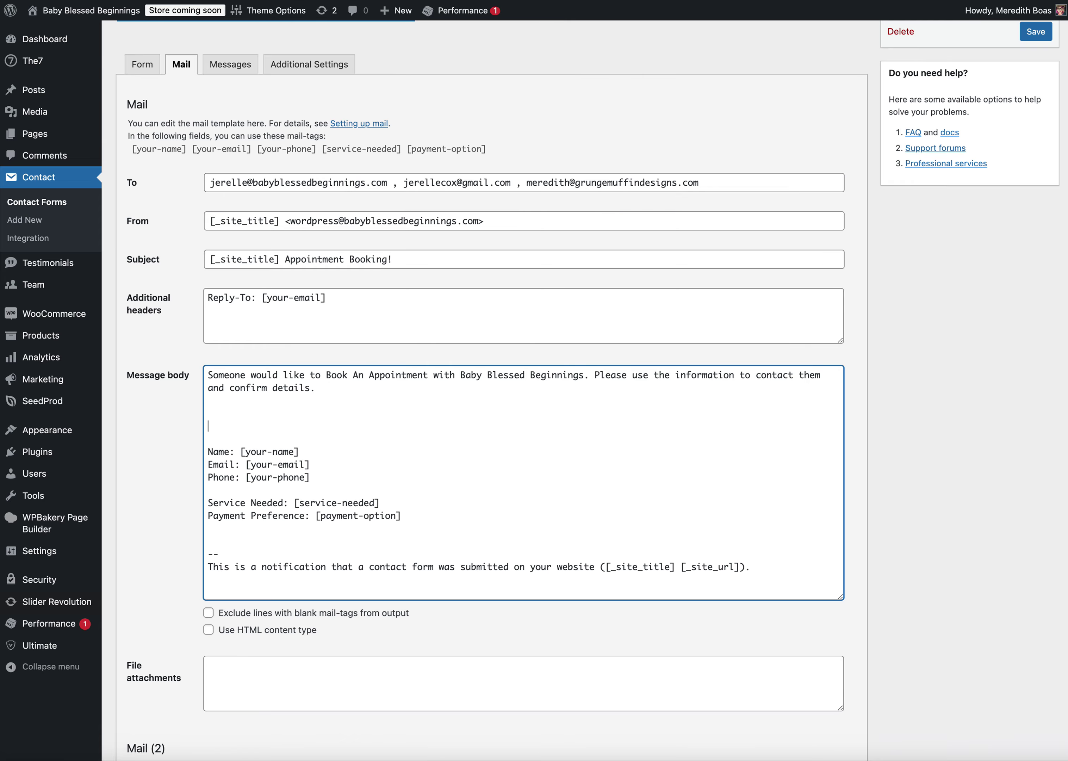
pyautogui.write("Yo what's up Jerelle this is a cool")
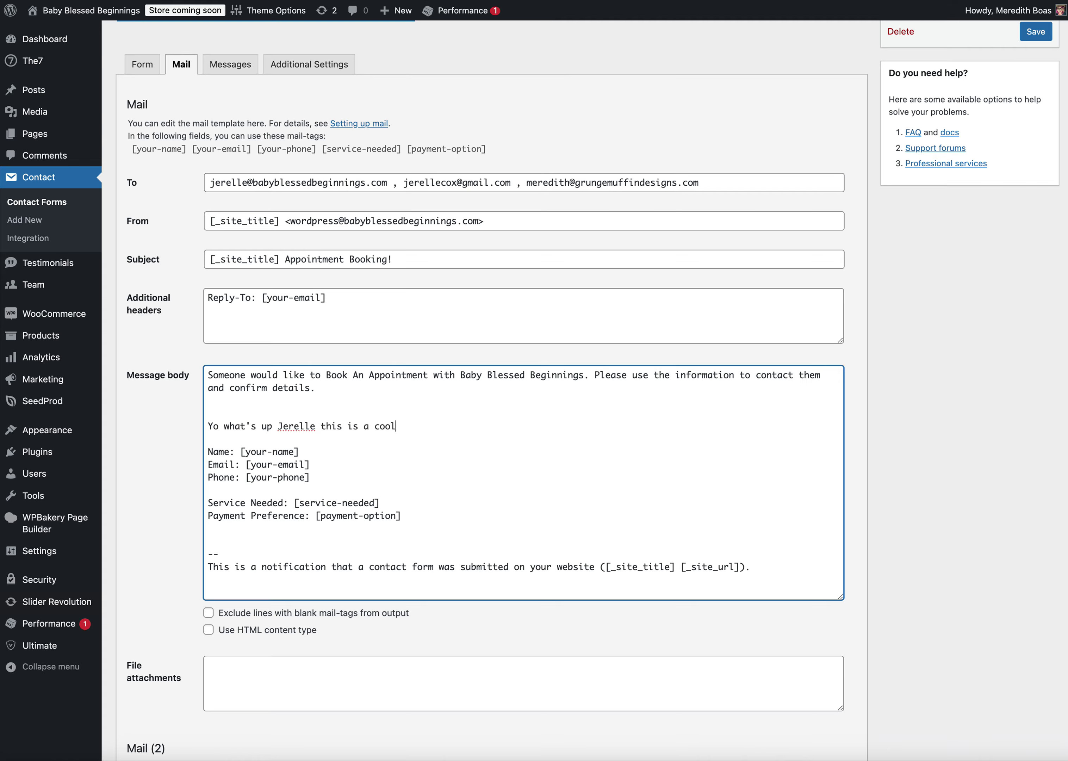
pyautogui.write(' person')
# Remove the test greeting and the extra blank lines from the message body
pyautogui.scroll(-3, 471, 471)
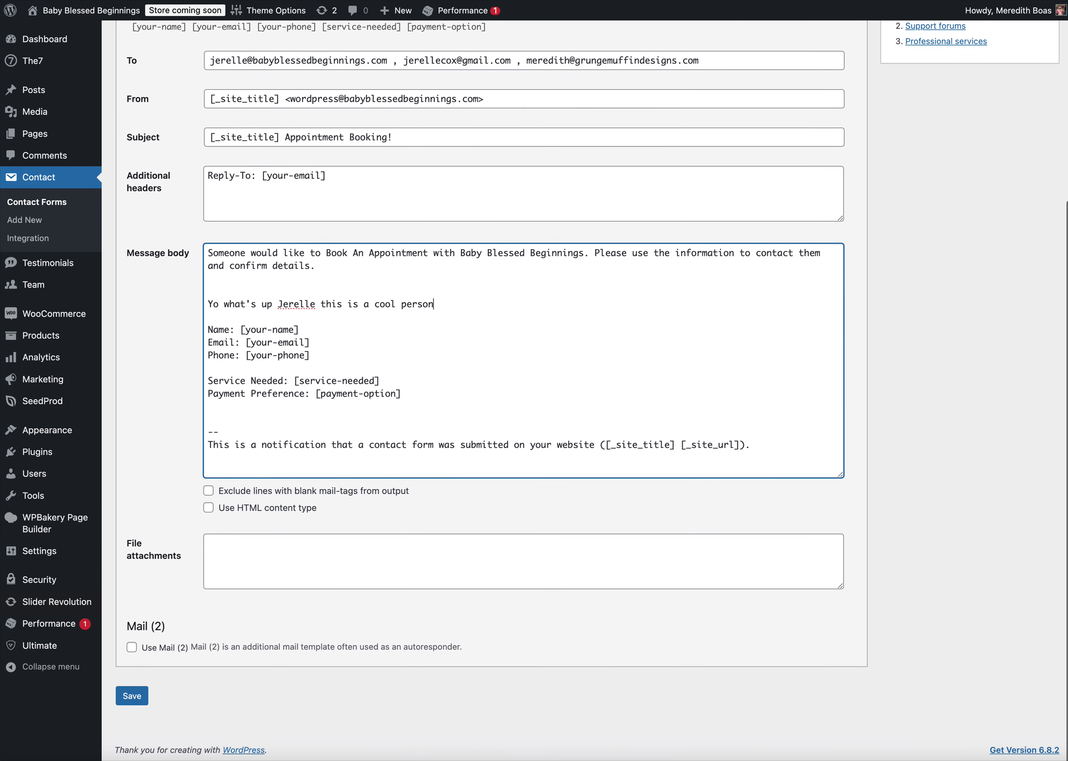
pyautogui.scroll(5, 235, 489)
pyautogui.moveTo(436, 499); pyautogui.dragTo(187, 499)
pyautogui.press('BackSpace')
pyautogui.press('BackSpace')
pyautogui.press('BackSpace')
pyautogui.press('BackSpace')
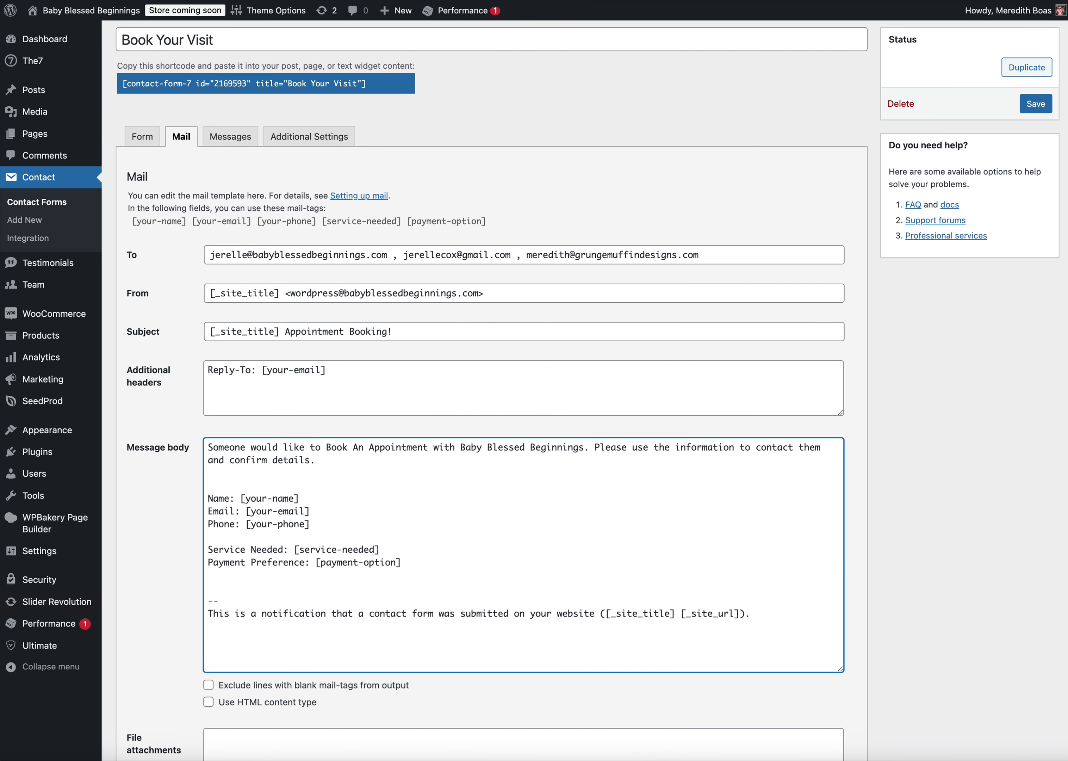
pyautogui.click(348, 495)
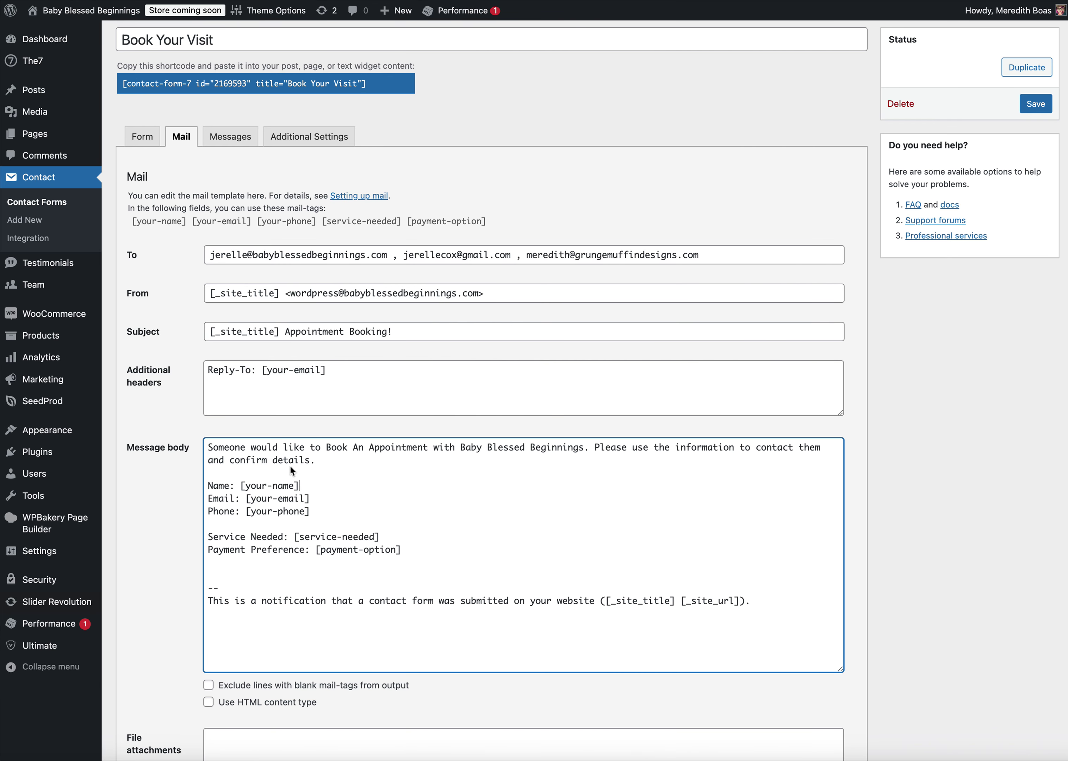
# Review the message body's introductory sentence and its name, email and phone lines
pyautogui.moveTo(321, 459); pyautogui.dragTo(795, 451)
pyautogui.moveTo(322, 460); pyautogui.dragTo(295, 461)
pyautogui.moveTo(214, 486); pyautogui.dragTo(301, 486)
pyautogui.click(216, 501)
pyautogui.moveTo(230, 500); pyautogui.dragTo(296, 497)
pyautogui.moveTo(224, 512); pyautogui.dragTo(347, 518)
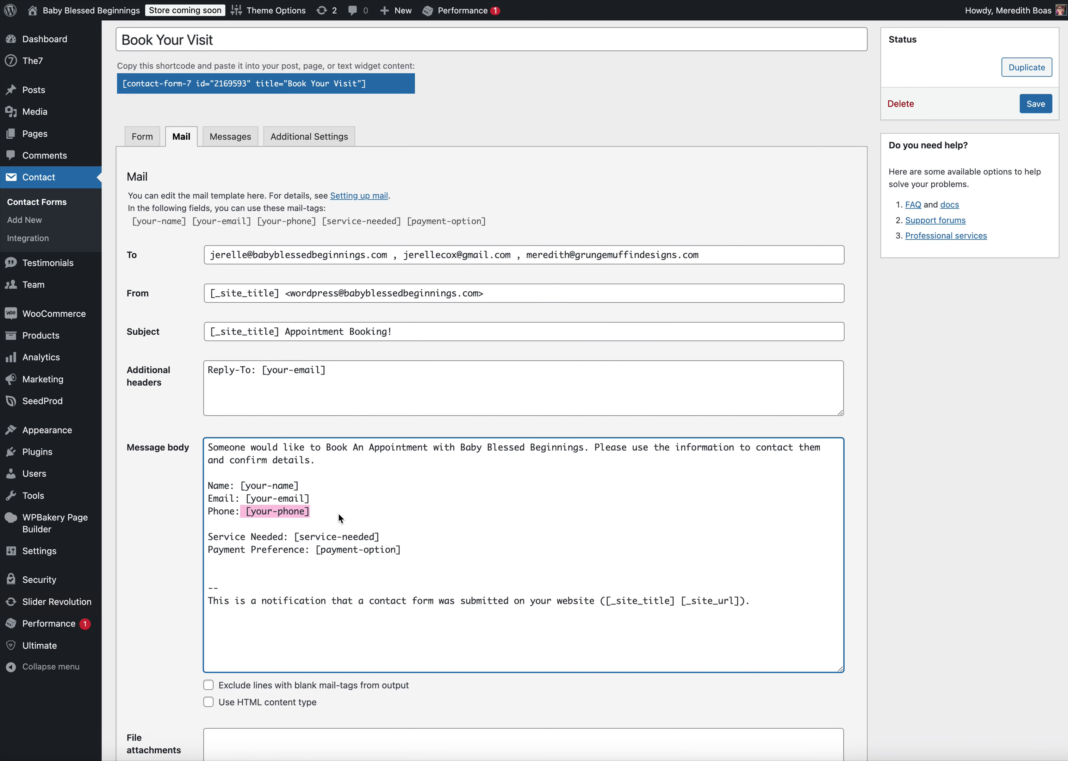
# Compare the service-needed and payment-option names in the form template with the mail-tag list and the message body
pyautogui.click(197, 136)
pyautogui.press('Left')
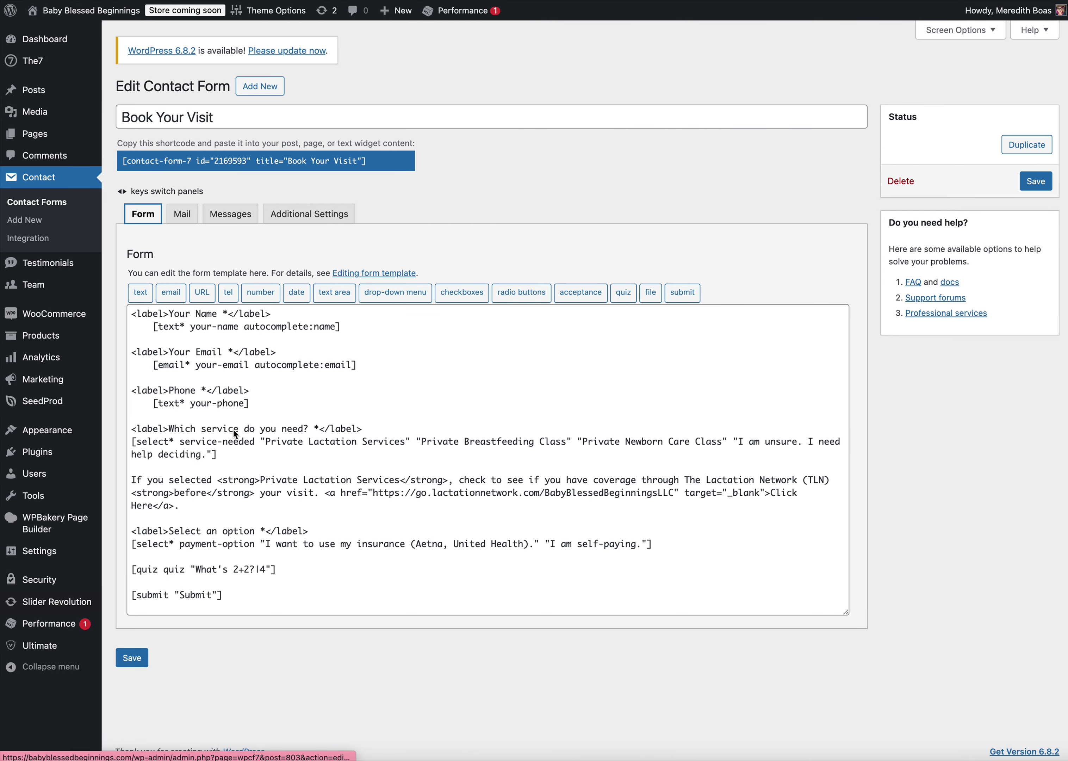
pyautogui.doubleClick(251, 442)
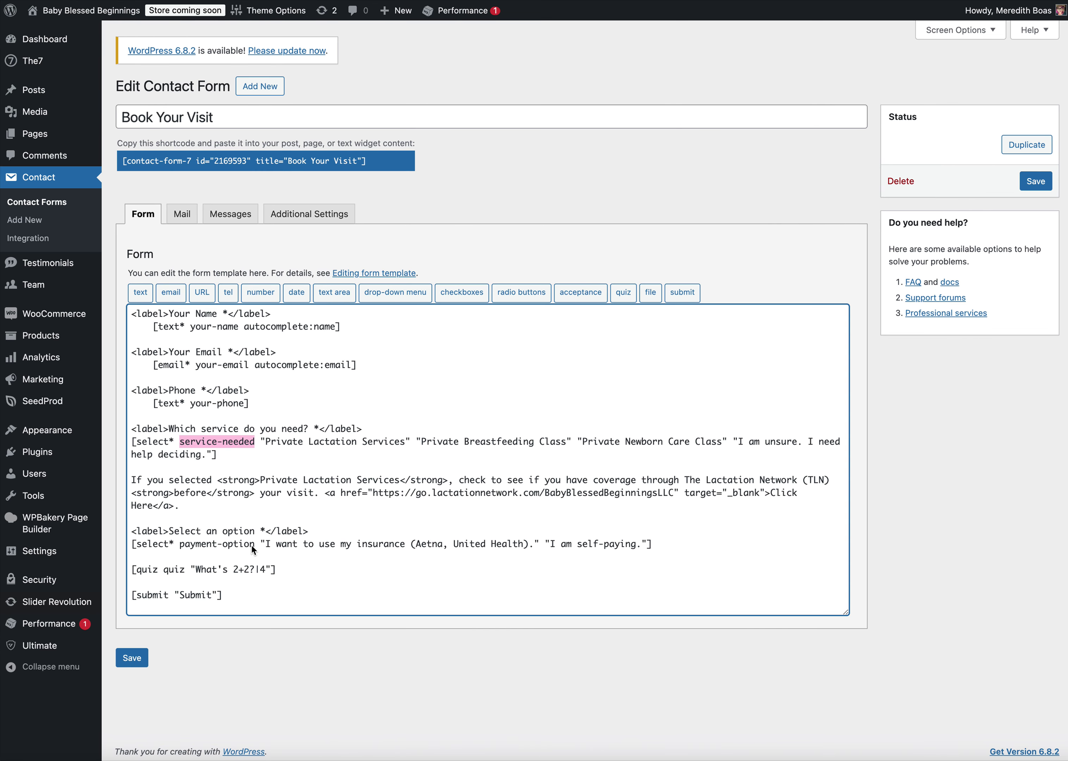
pyautogui.doubleClick(231, 545)
pyautogui.click(172, 215)
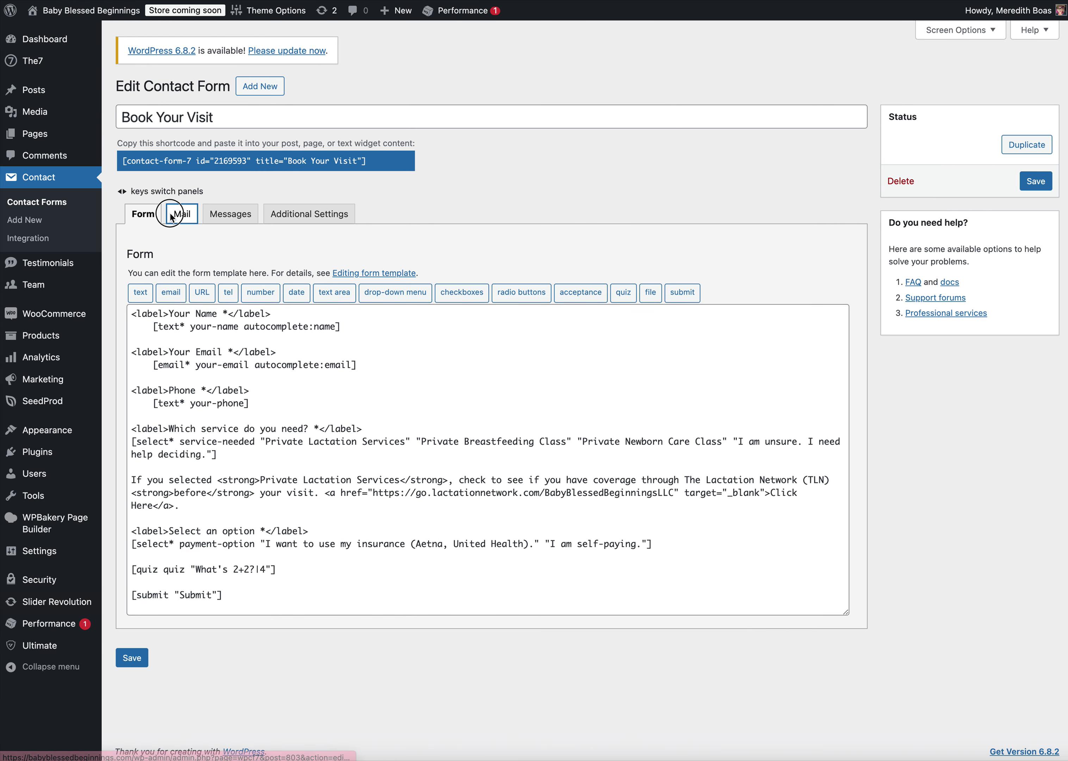
pyautogui.scroll(-3, 414, 563)
pyautogui.moveTo(402, 529); pyautogui.dragTo(322, 535)
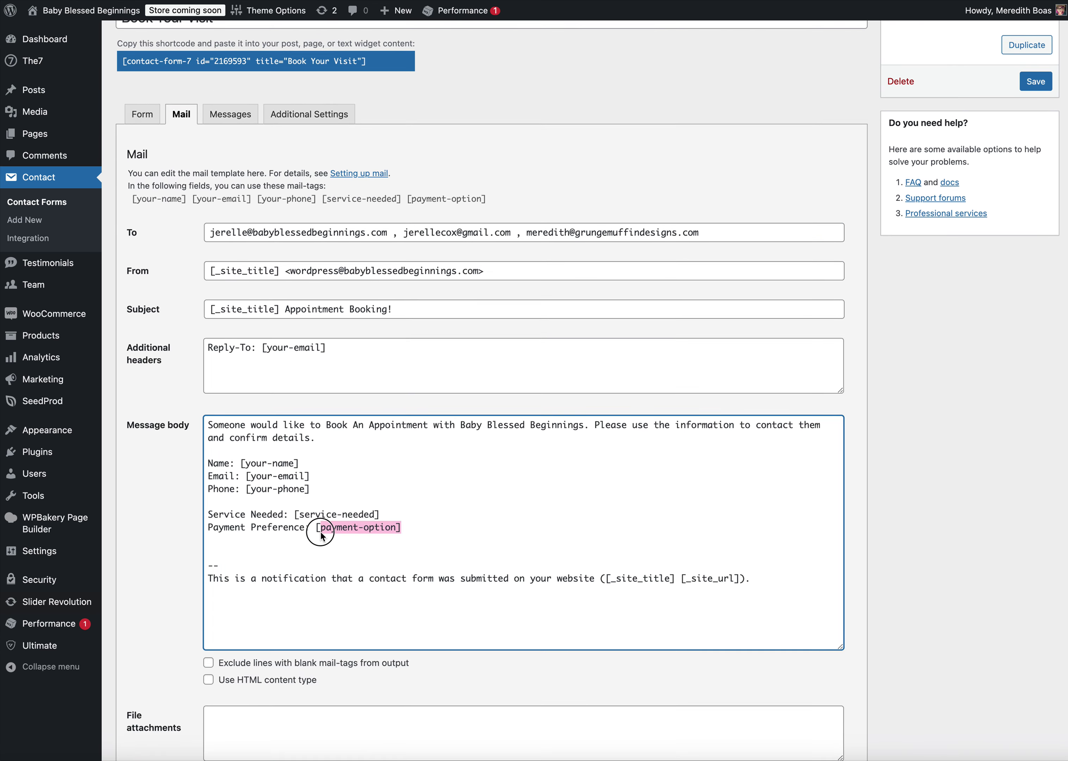
pyautogui.moveTo(494, 202); pyautogui.dragTo(302, 220)
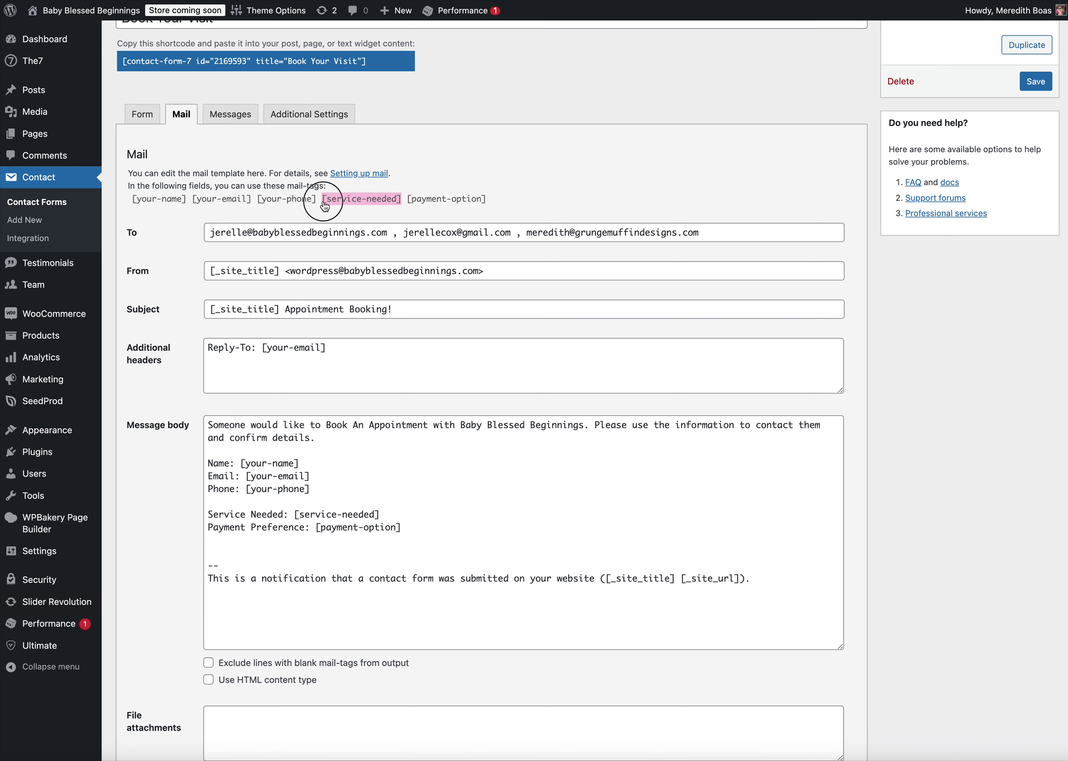
pyautogui.moveTo(426, 530); pyautogui.dragTo(314, 530)
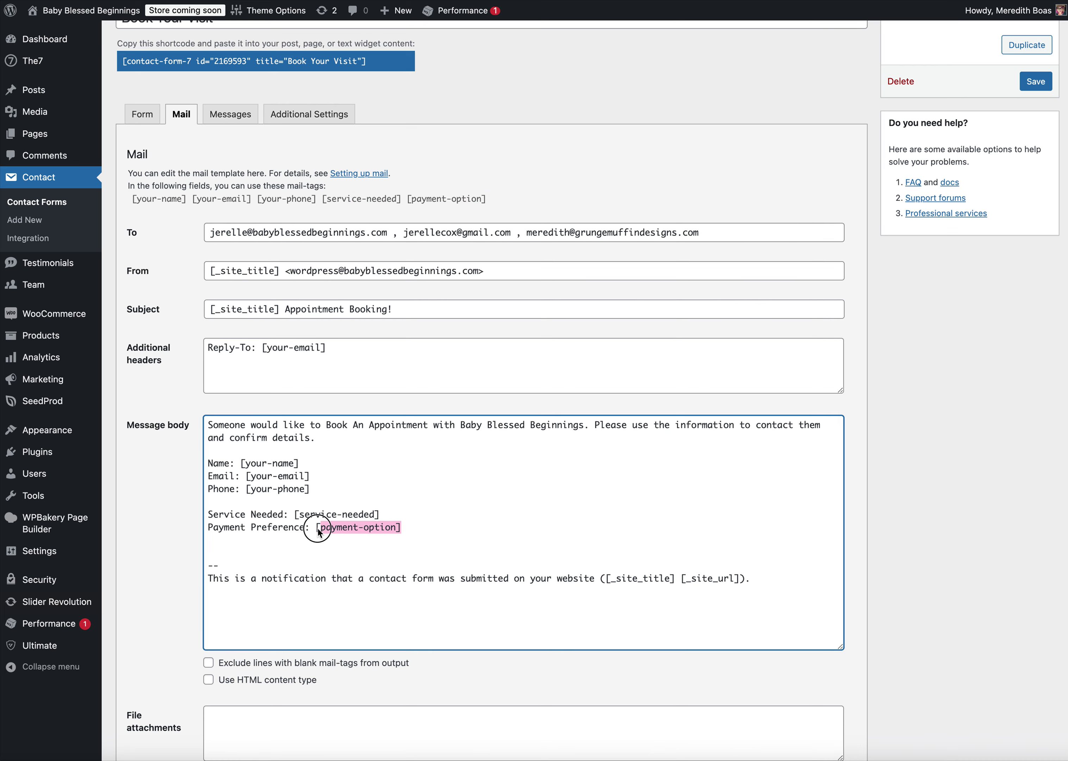
# Reload the form editor without saving and remove the [payment-option] tag from the Payment Preference line of the mail's message body
pyautogui.press('super+r')
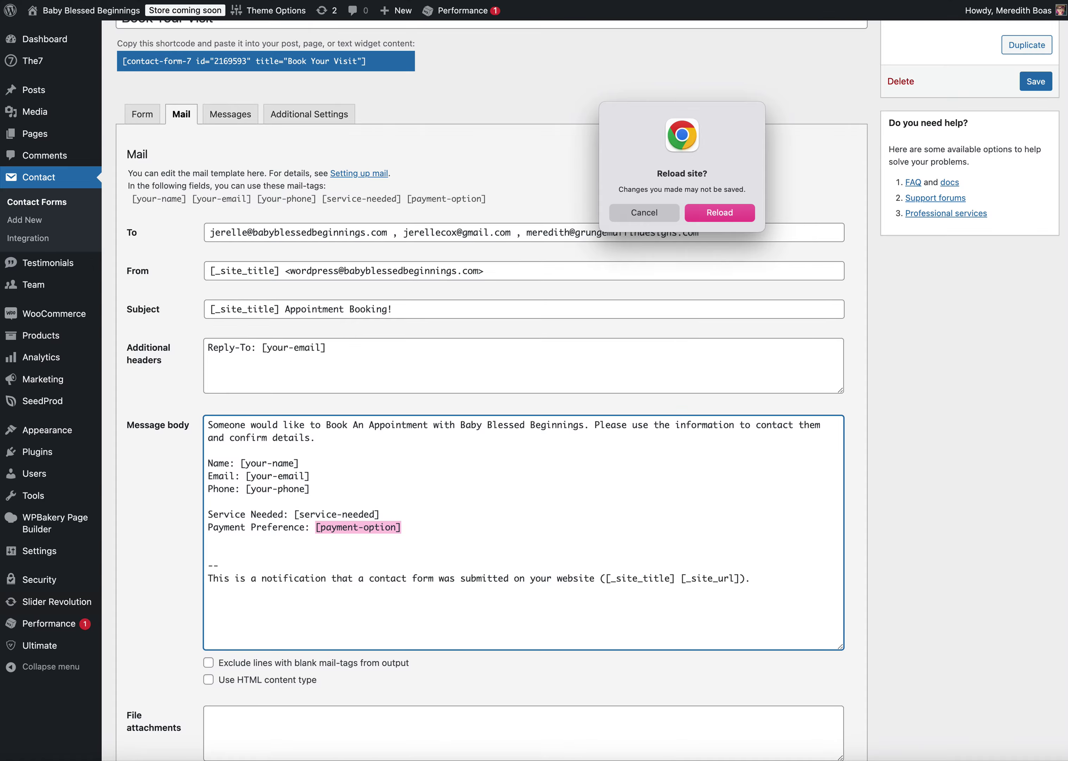
pyautogui.click(731, 207)
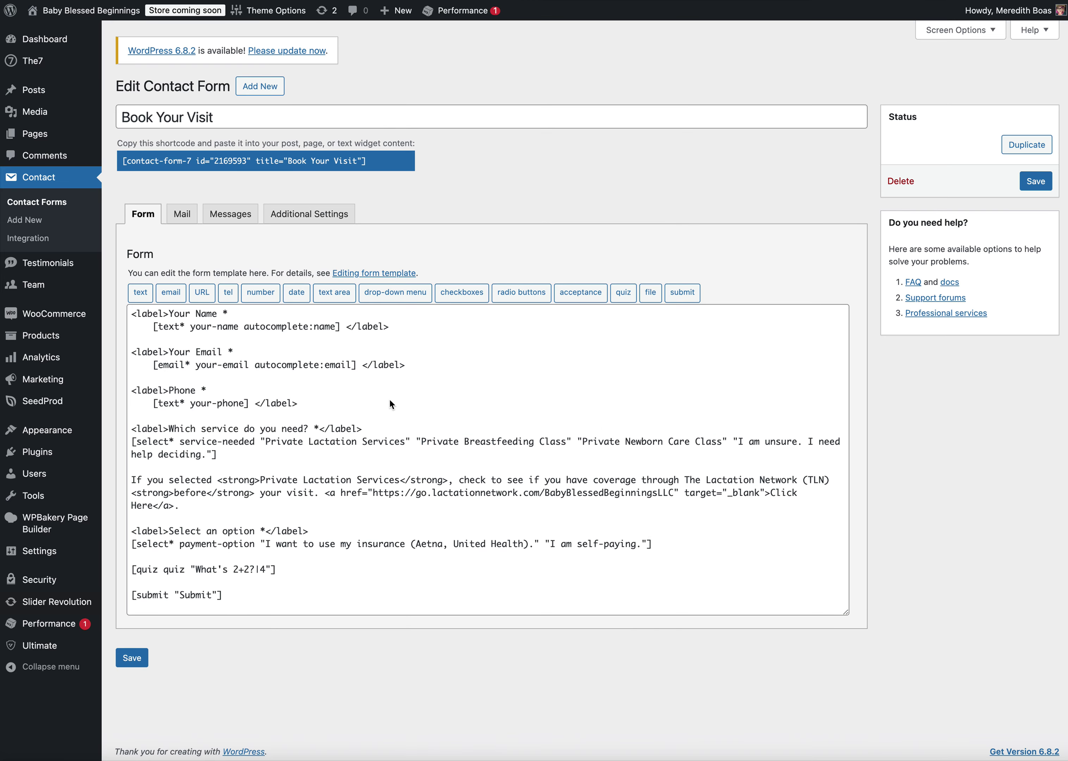
pyautogui.click(181, 214)
pyautogui.scroll(-3, 365, 553)
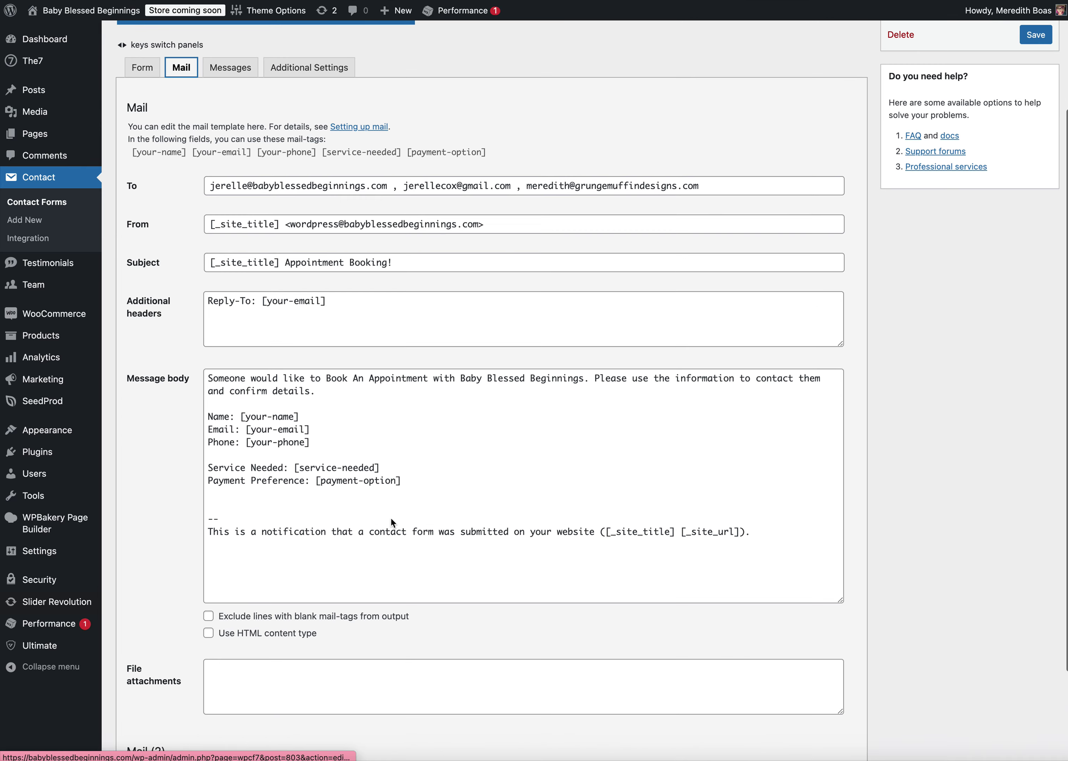
pyautogui.moveTo(405, 481); pyautogui.dragTo(316, 483)
pyautogui.press('BackSpace')
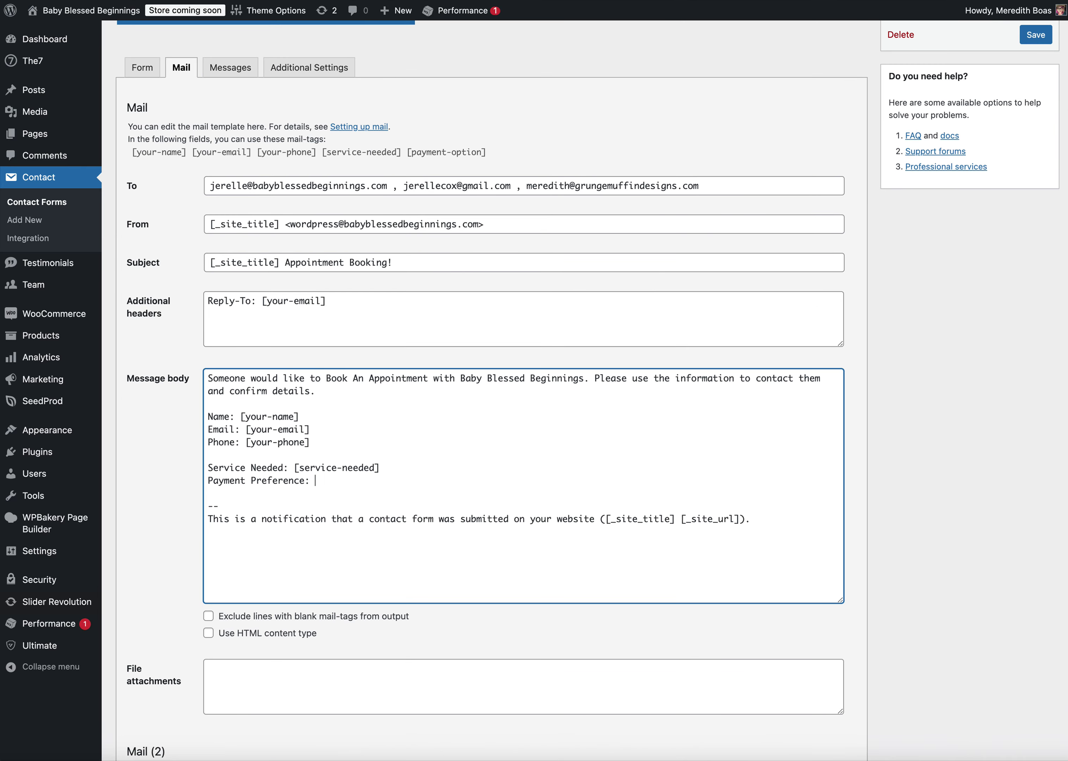
# Save the form with the Payment Preference line left blank and compare the used and unused tags in the mail-tag list
pyautogui.scroll(2, 317, 484)
pyautogui.click(1039, 144)
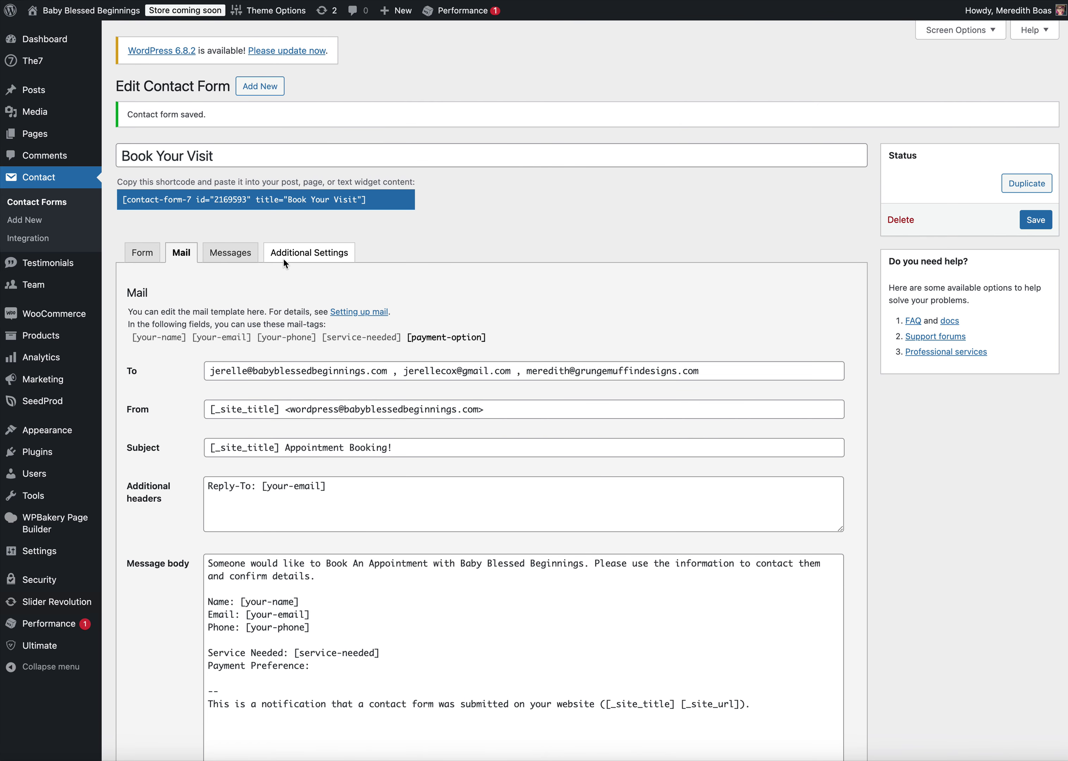
pyautogui.scroll(-2, 475, 338)
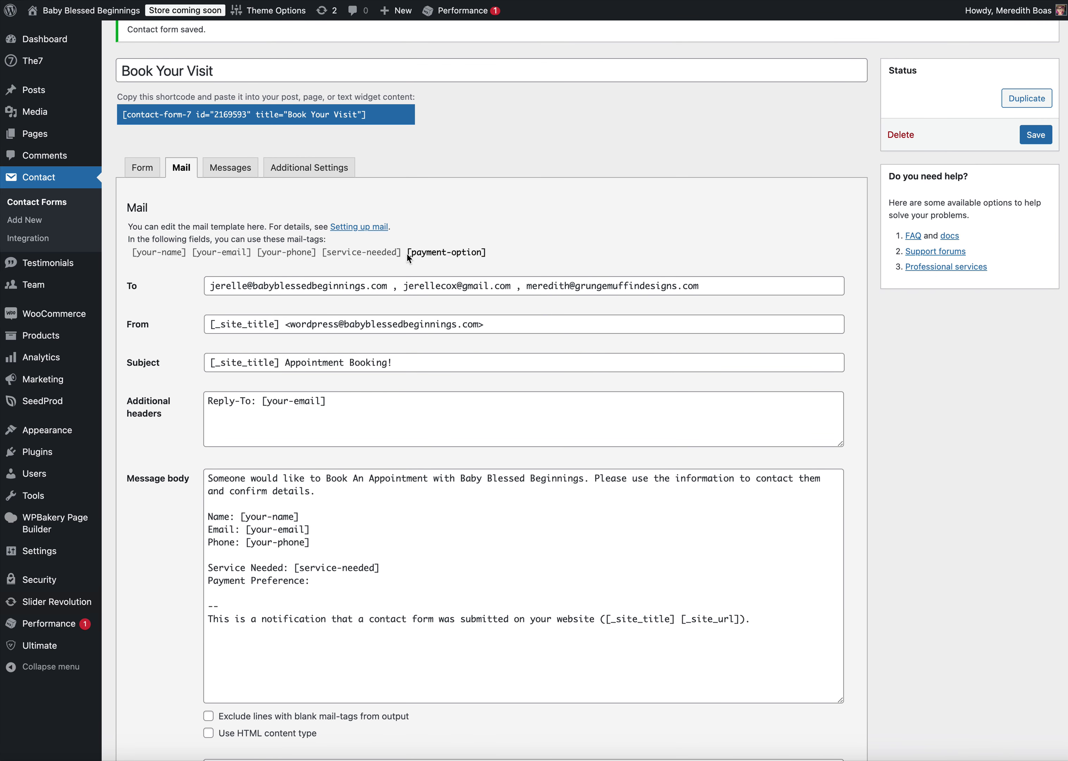
pyautogui.moveTo(407, 253); pyautogui.dragTo(486, 257)
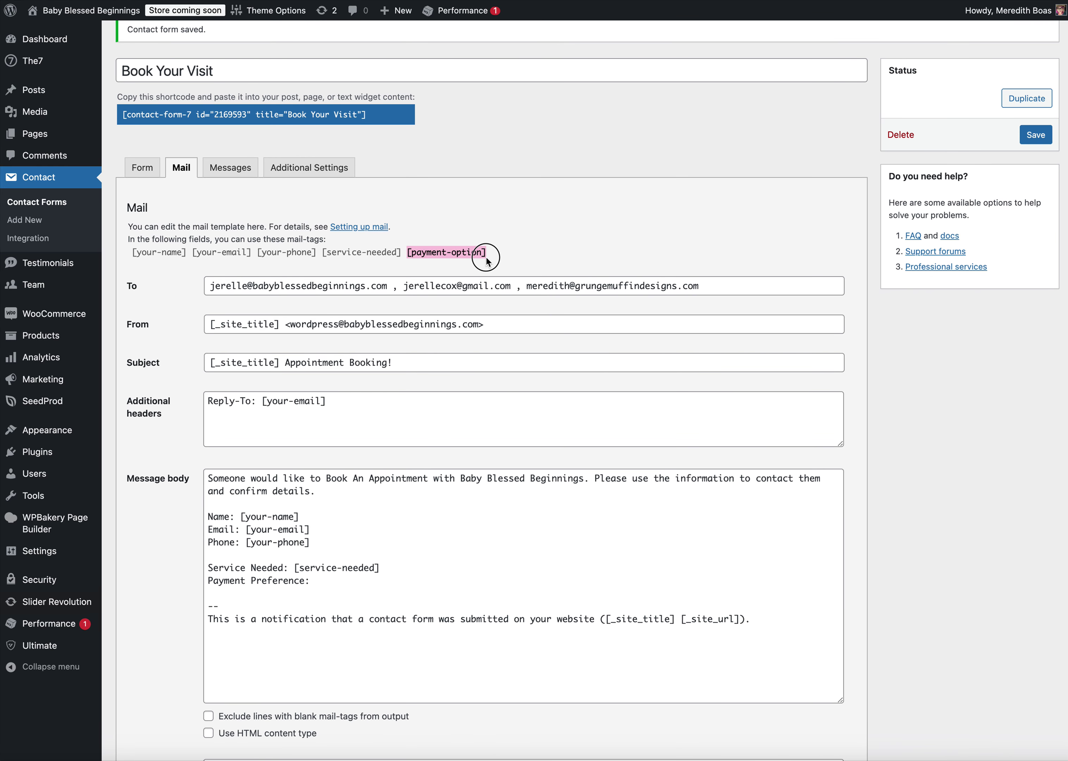
pyautogui.click(490, 256)
pyautogui.moveTo(302, 258); pyautogui.dragTo(400, 257)
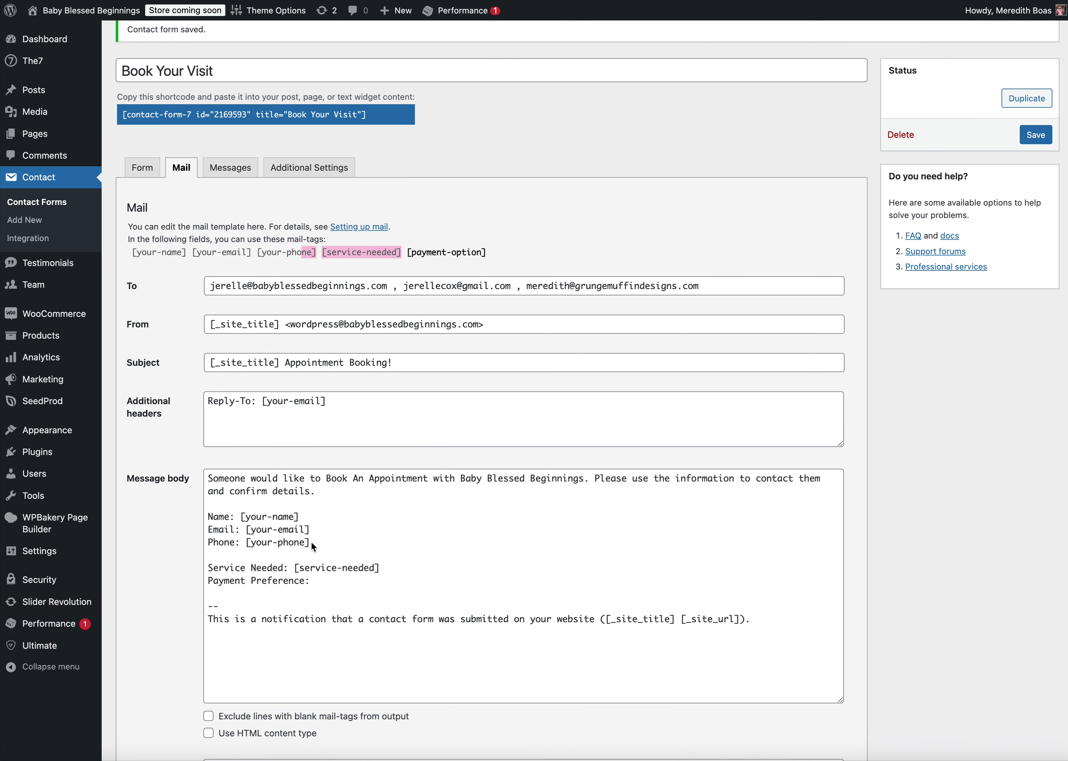
pyautogui.click(536, 253)
# Copy the [payment-option] mail-tag into the message body's Payment Preference line and save the form
pyautogui.click(414, 255)
pyautogui.press('super+c')
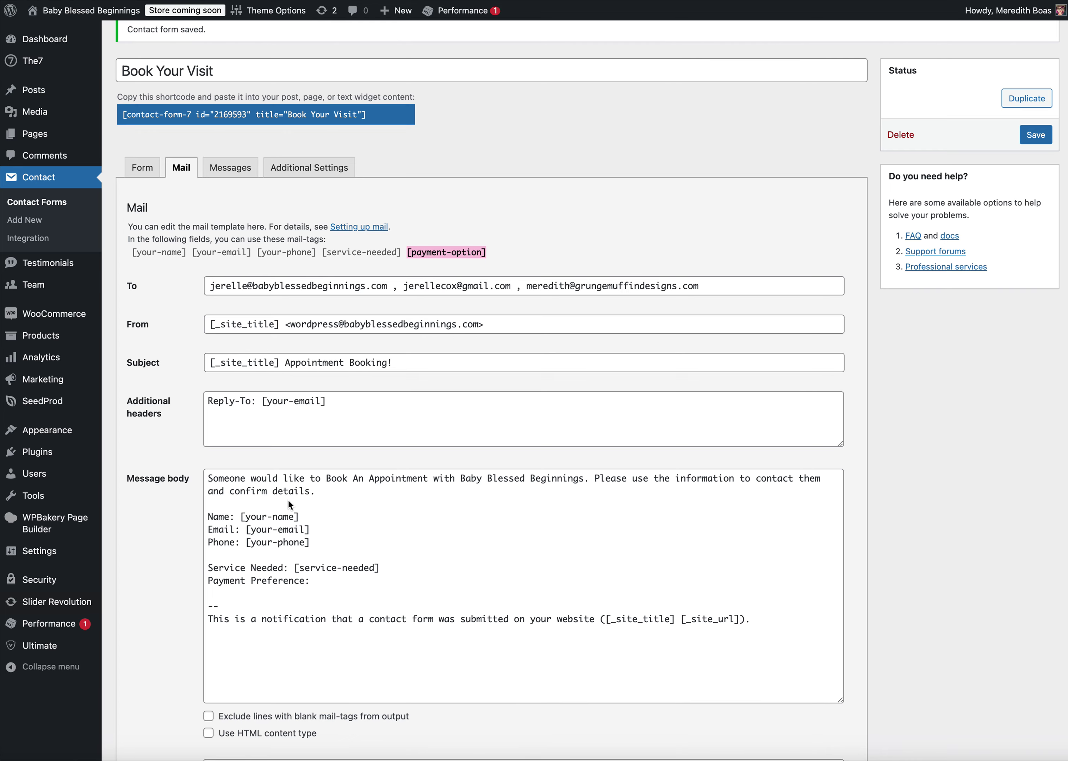
pyautogui.click(323, 579)
pyautogui.press('super+v')
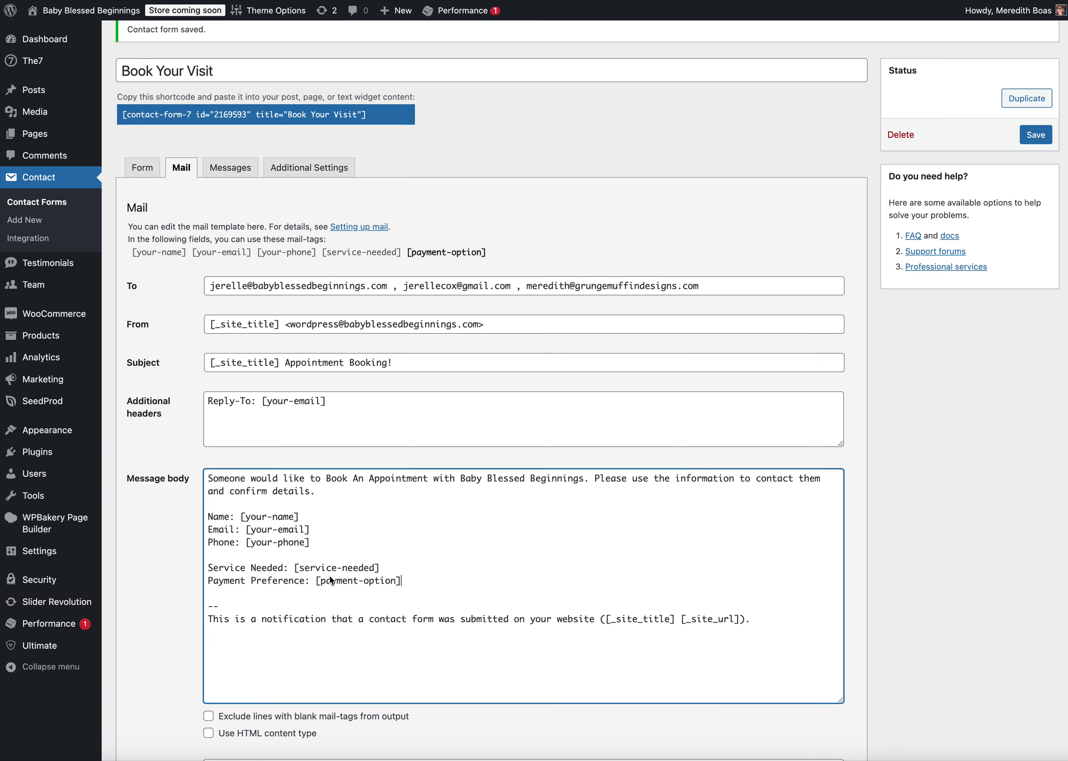
pyautogui.click(1035, 137)
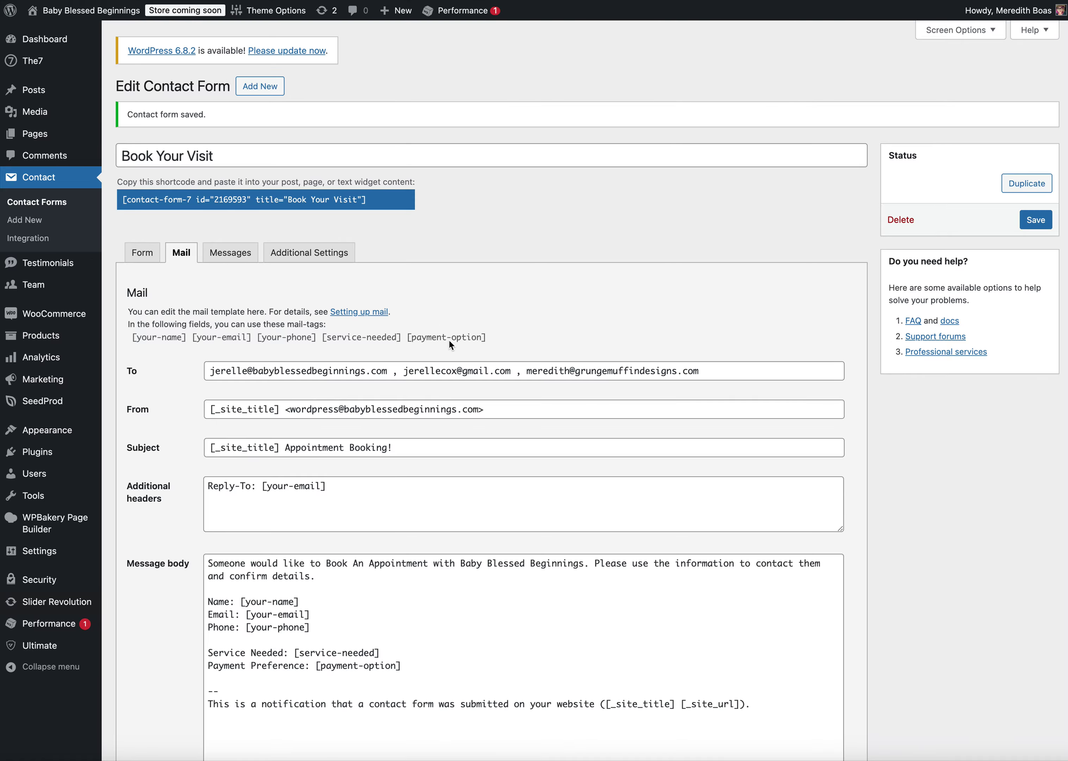
# Compare the form template's fields with the mail-tag list and the message body
pyautogui.scroll(-3, 399, 376)
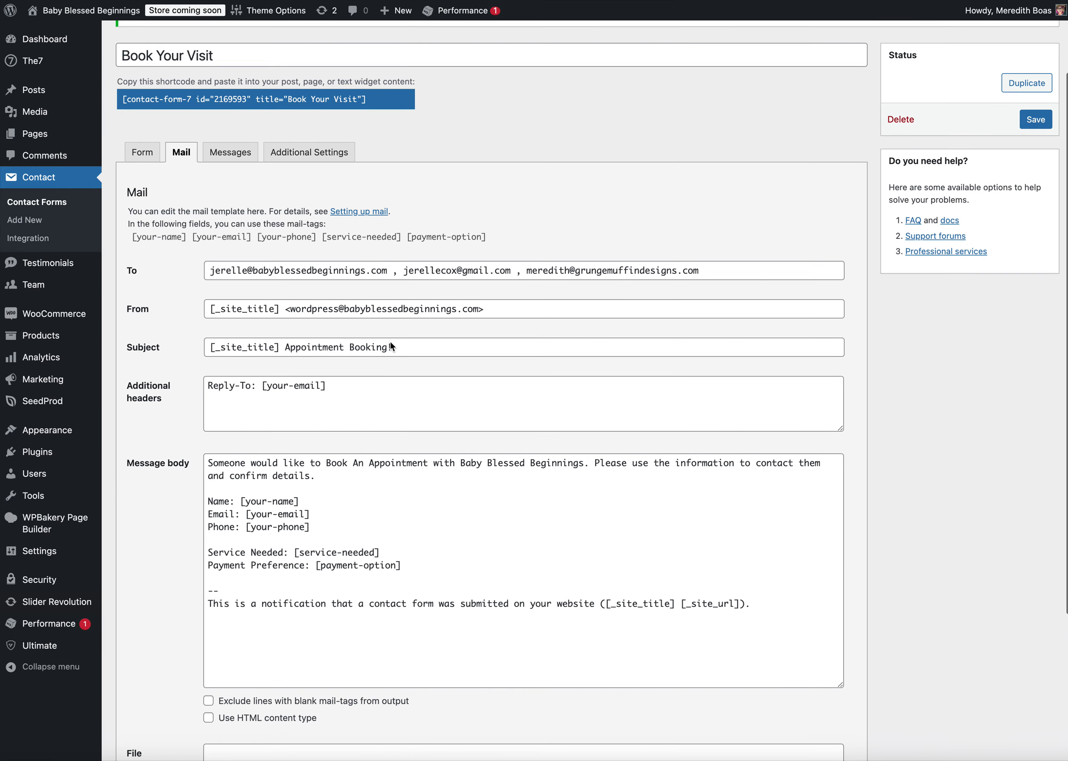
pyautogui.scroll(1, 203, 233)
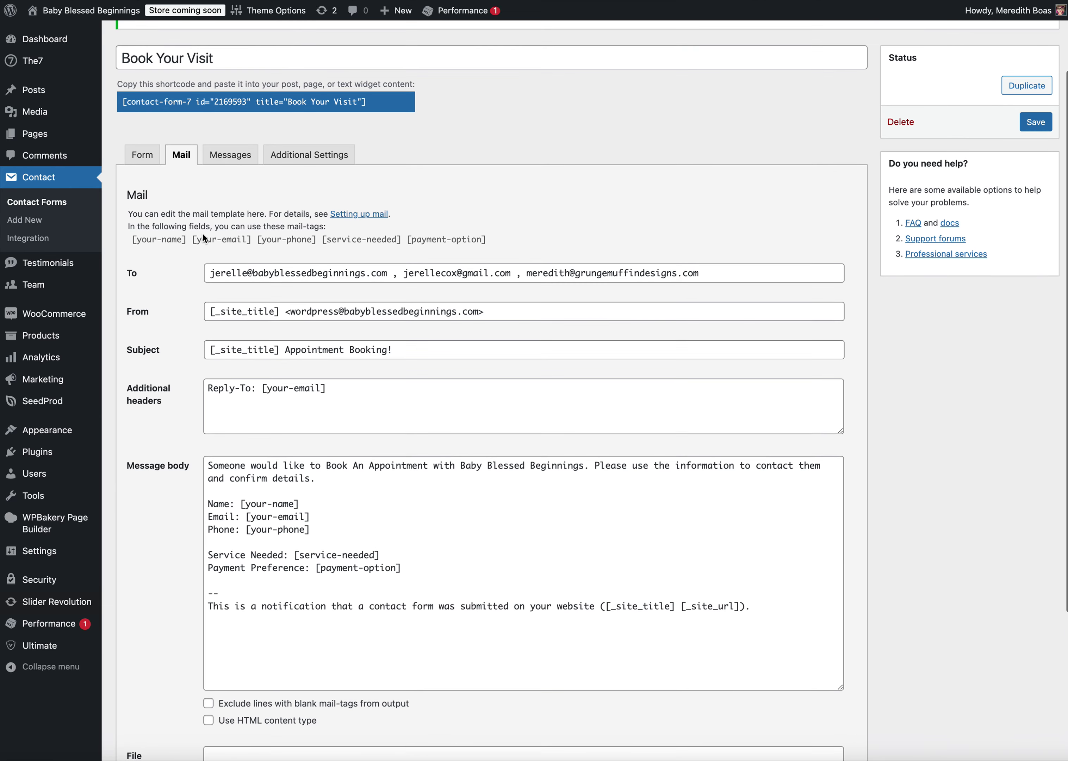
pyautogui.click(153, 156)
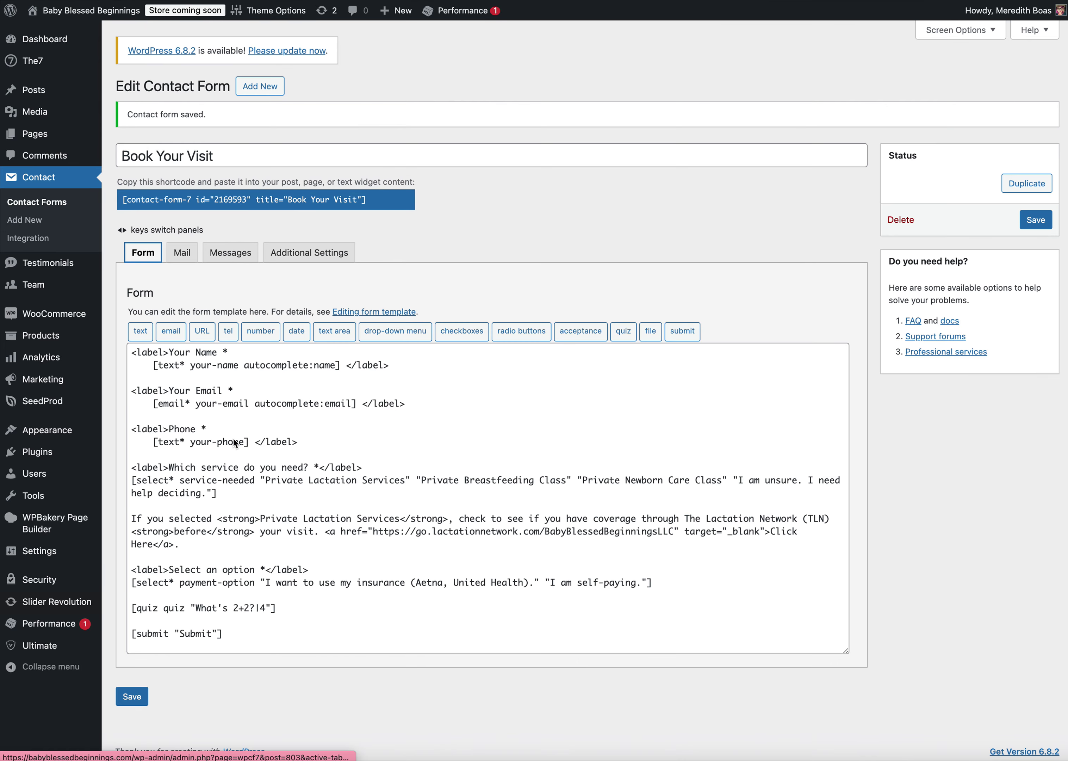
pyautogui.click(181, 252)
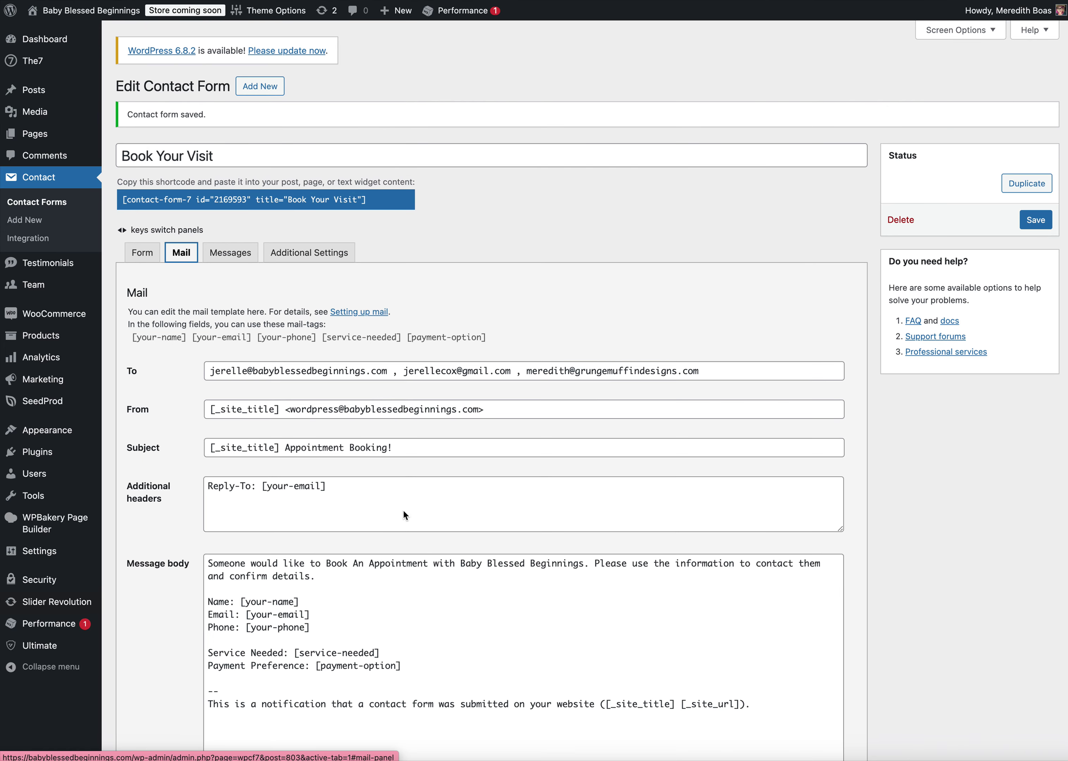
pyautogui.scroll(-5, 424, 576)
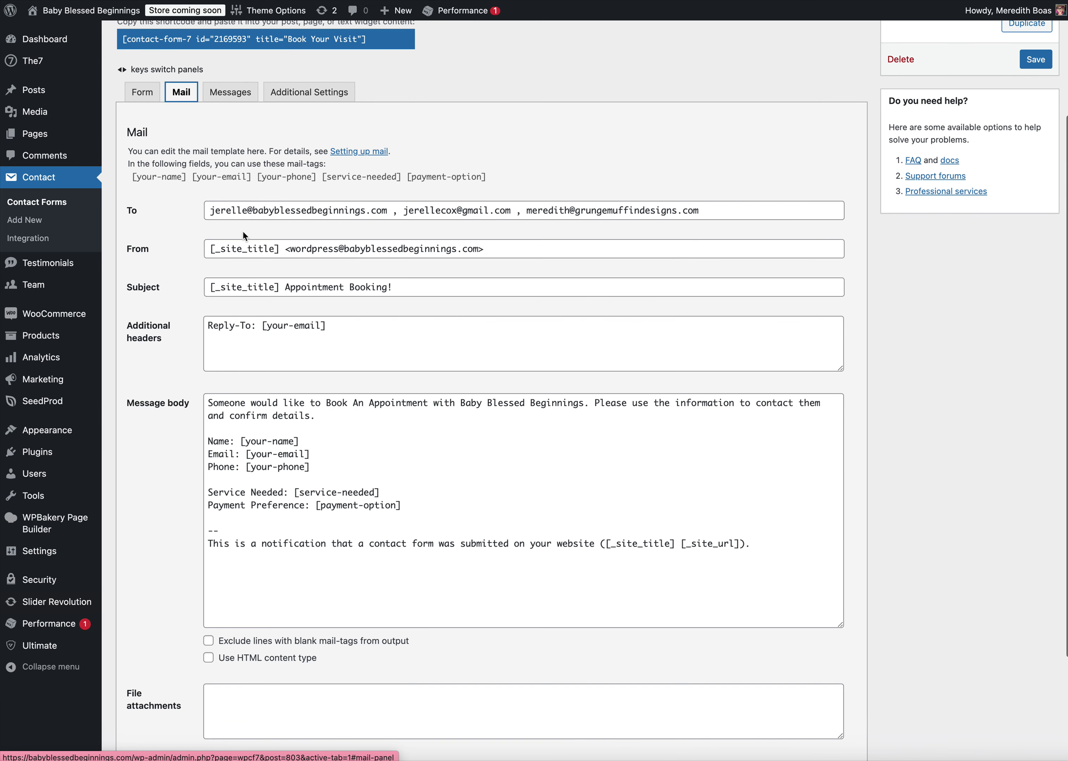
# In the form template, duplicate the Phone field block below the payment-option dropdown, separated by a blank line
pyautogui.click(151, 87)
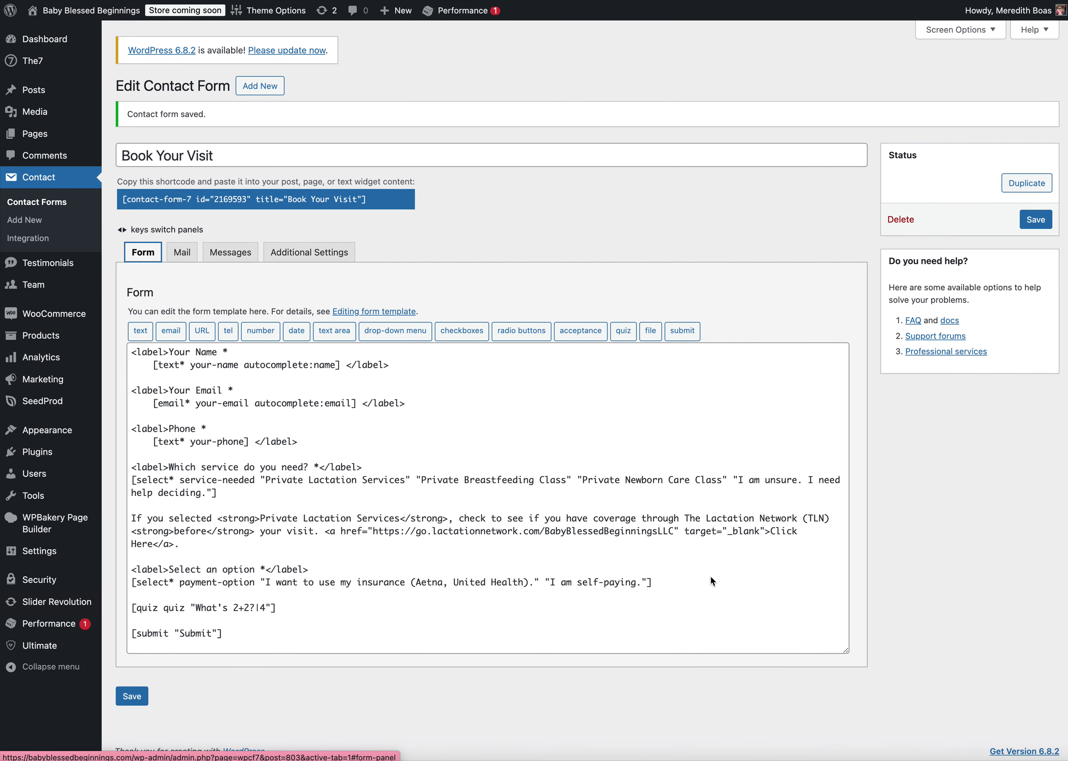
pyautogui.click(710, 577)
pyautogui.press('Return')
pyautogui.press('Return')
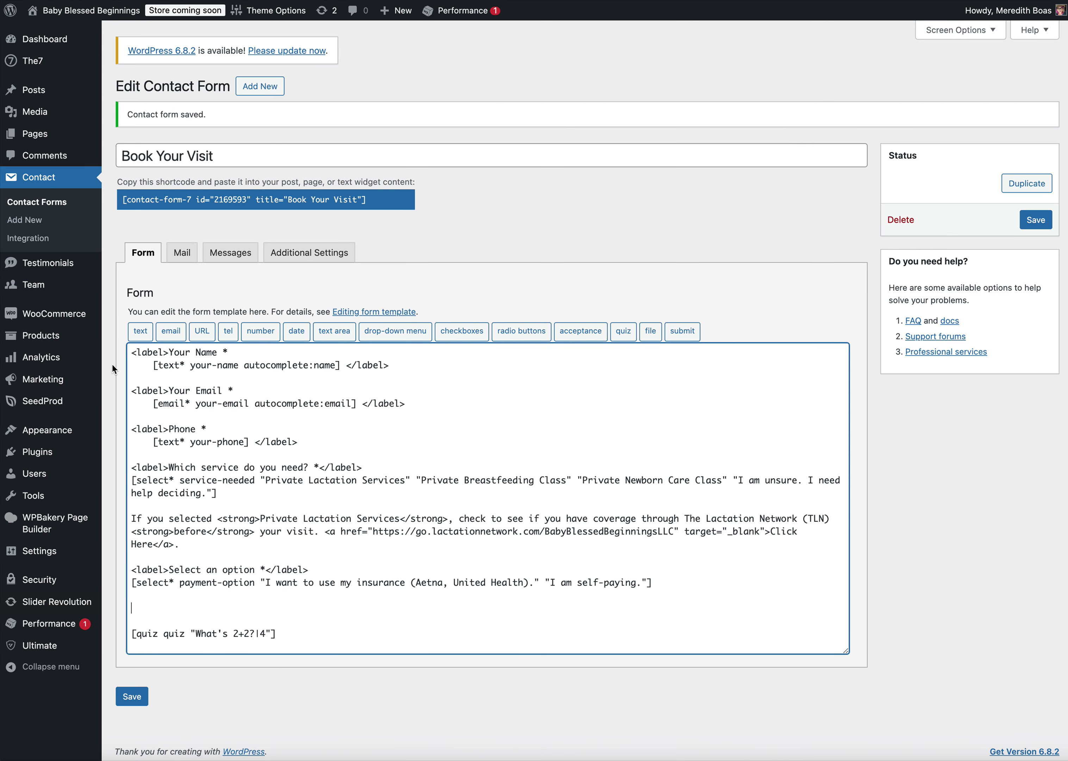
pyautogui.moveTo(303, 442); pyautogui.dragTo(67, 433)
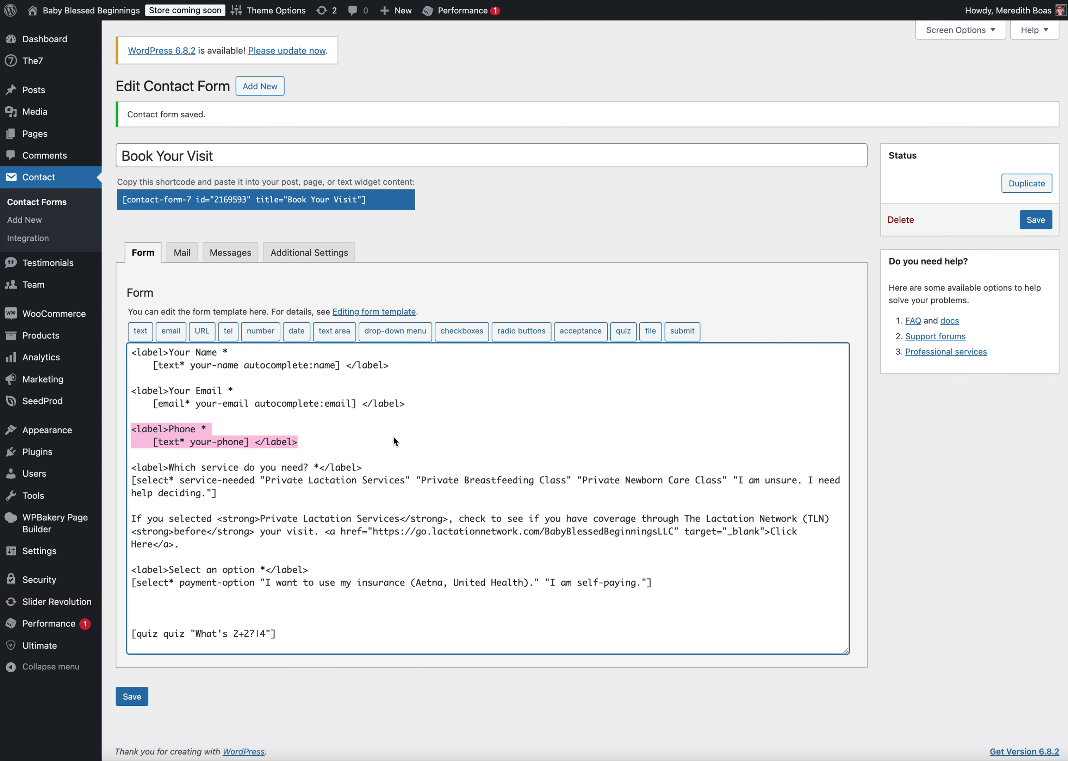
pyautogui.click(281, 442)
pyautogui.moveTo(254, 448); pyautogui.dragTo(137, 432)
pyautogui.hotkey('ctrl', 'c')
pyautogui.click(226, 608)
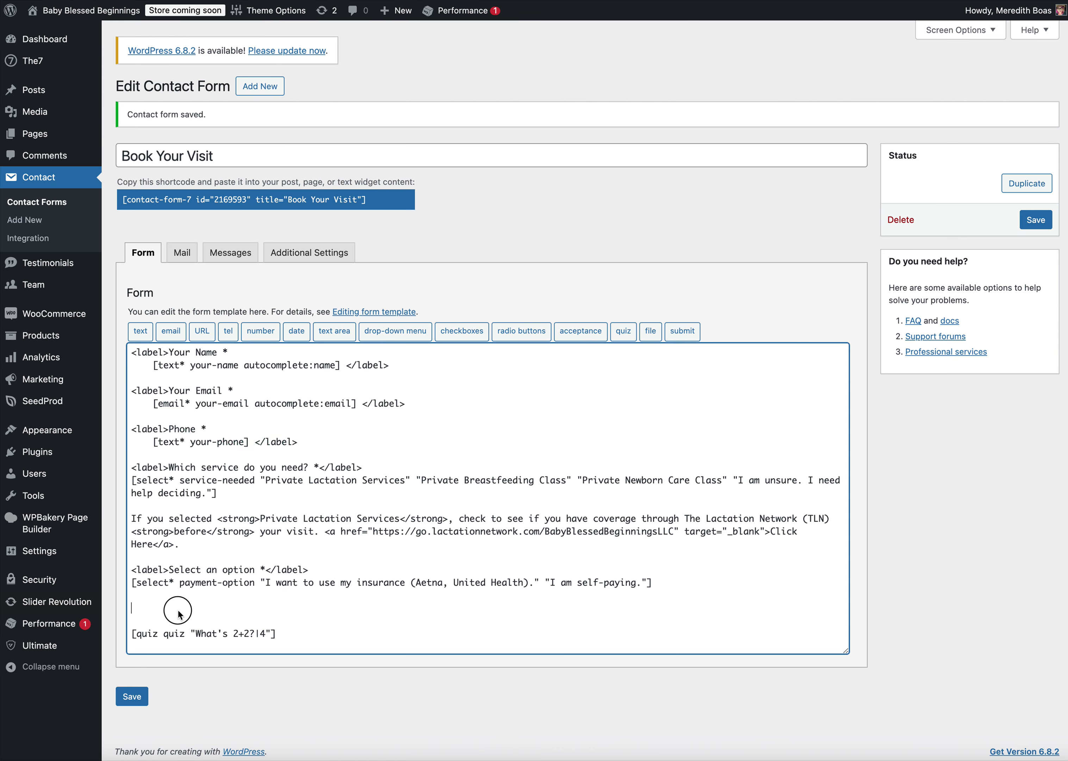
pyautogui.hotkey('ctrl', 'v')
pyautogui.scroll(-2, 298, 617)
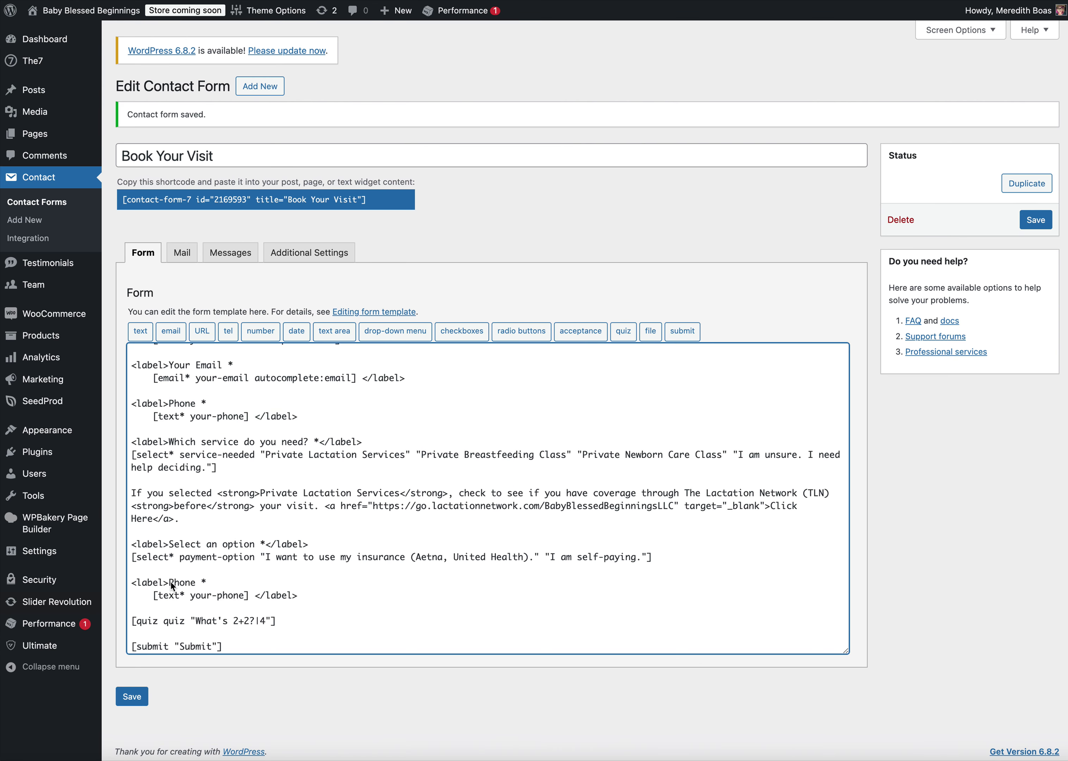
# Change the duplicated field's label to "Previous Birthing History *" and place its closing label tag directly after the asterisk
pyautogui.doubleClick(193, 582)
pyautogui.moveTo(251, 596); pyautogui.dragTo(306, 601)
pyautogui.press('BackSpace')
pyautogui.write('History')
pyautogui.press('BackSpace')
pyautogui.press('BackSpace')
pyautogui.press('BackSpace')
pyautogui.press('BackSpace')
pyautogui.press('BackSpace')
pyautogui.press('BackSpace')
pyautogui.press('BackSpace')
pyautogui.write('Bir')
pyautogui.press('BackSpace')
pyautogui.press('BackSpace')
pyautogui.press('BackSpace')
pyautogui.write('Previous Birthing History')
pyautogui.scroll(-1, 195, 591)
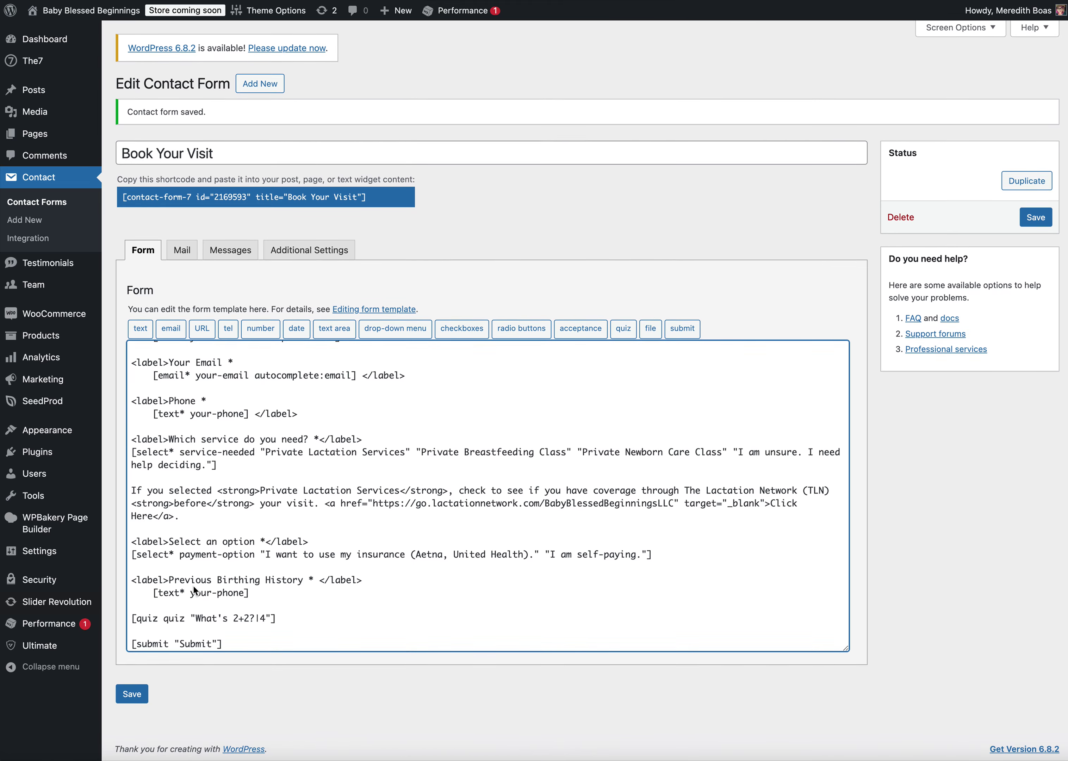
pyautogui.scroll(1, 195, 590)
pyautogui.click(319, 580)
pyautogui.press('BackSpace')
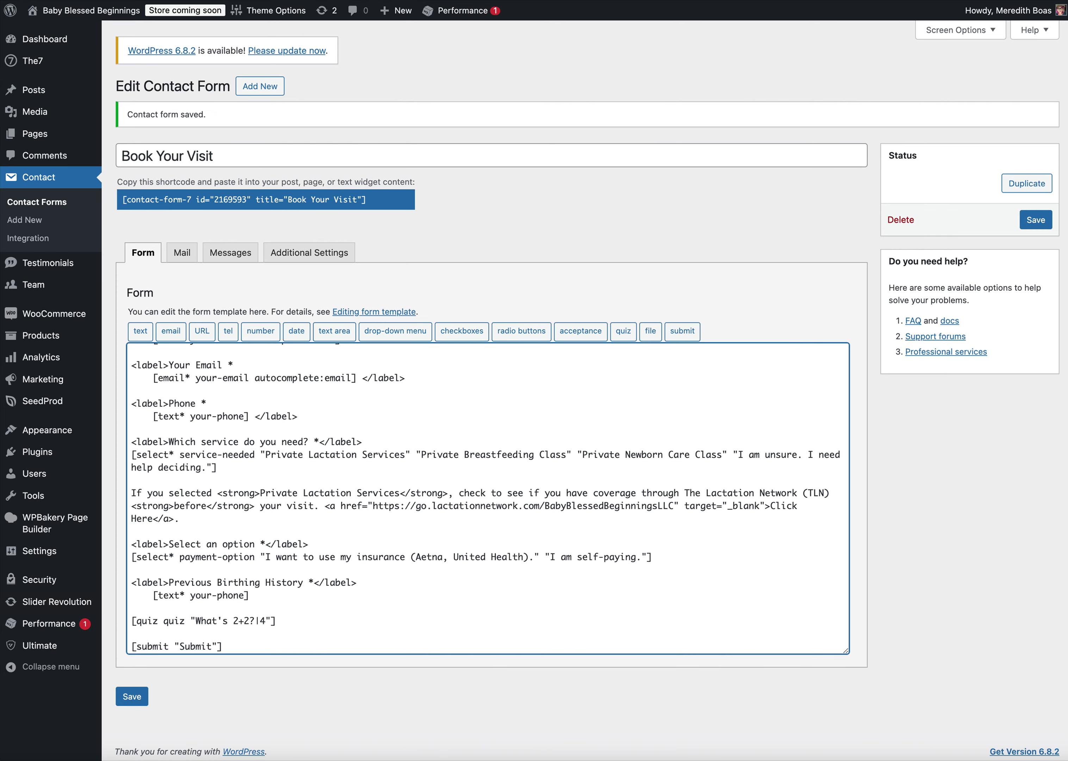
# Make the Previous Birthing History field non-required by removing the asterisk from its text tag
pyautogui.scroll(1, 310, 589)
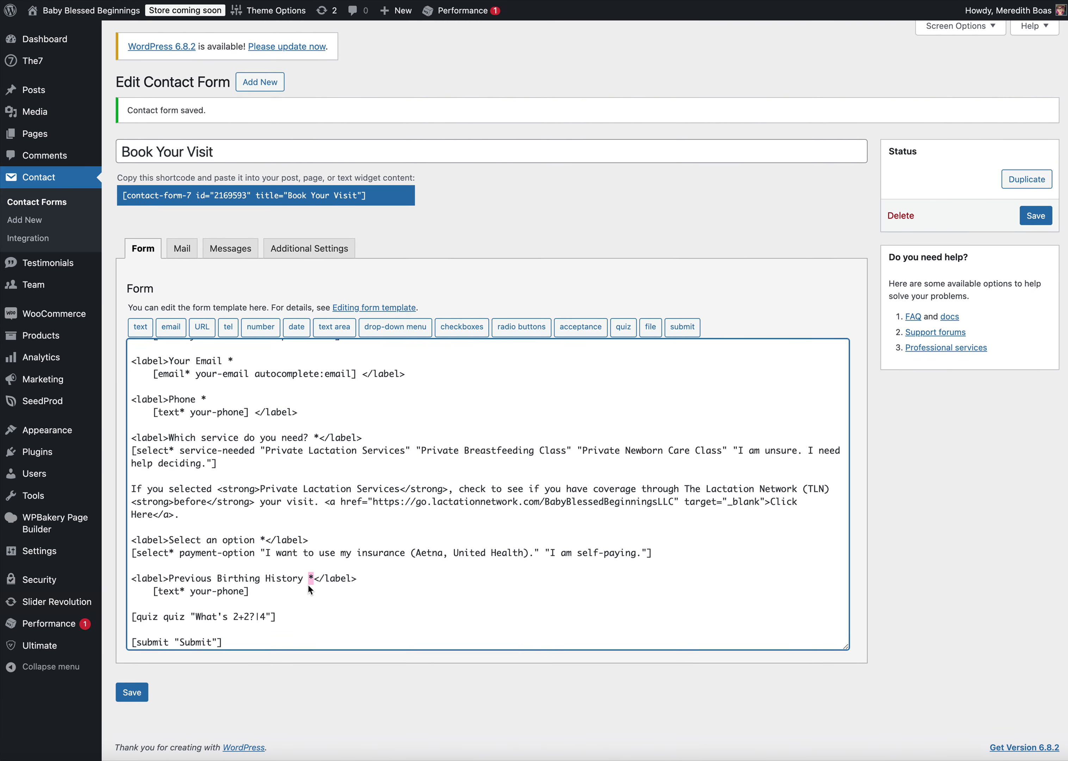
pyautogui.doubleClick(183, 597)
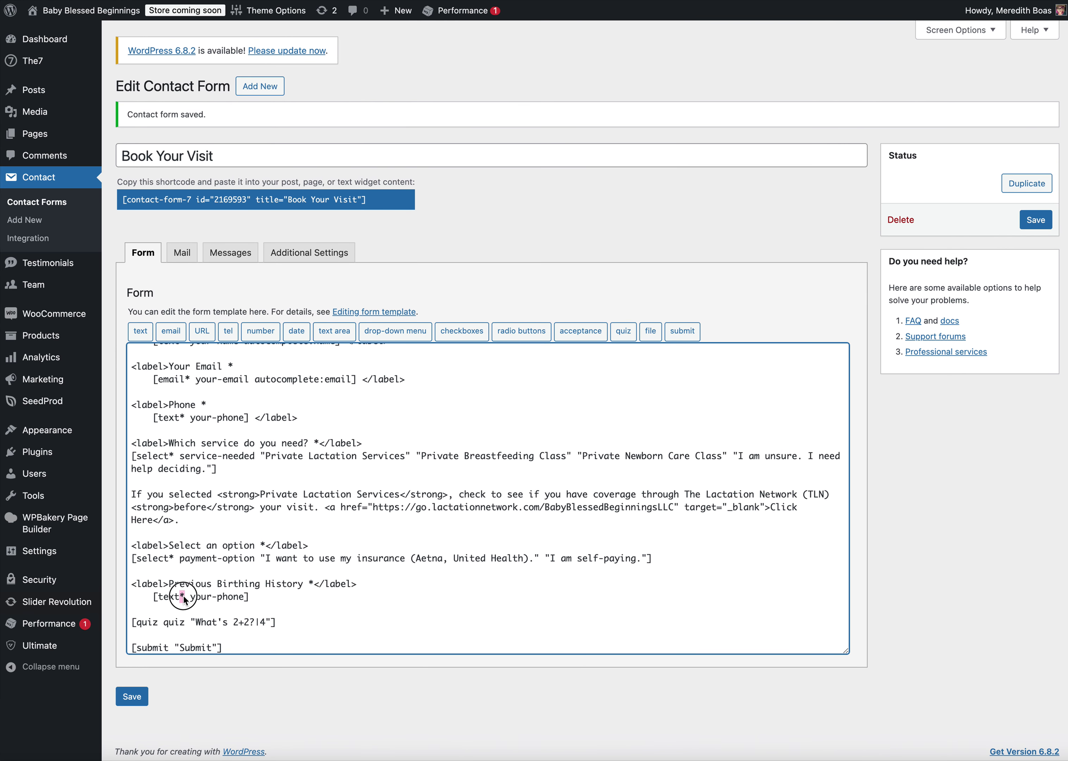
pyautogui.moveTo(147, 599); pyautogui.dragTo(252, 604)
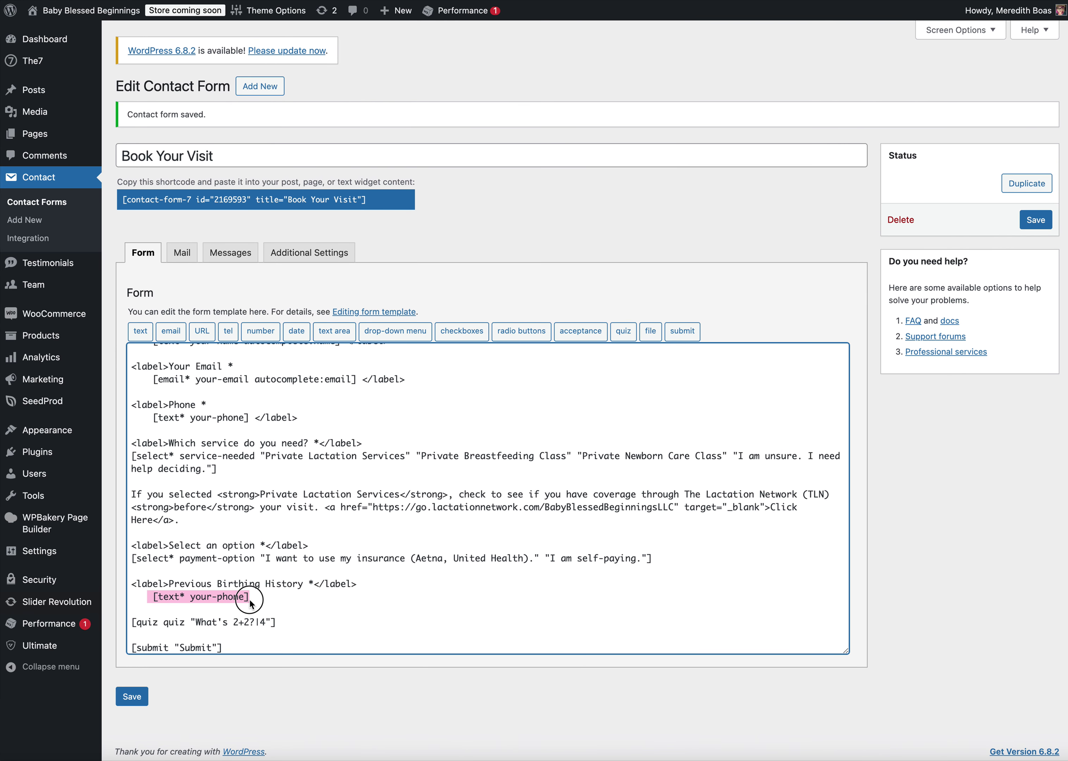
pyautogui.scroll(1, 251, 604)
pyautogui.doubleClick(183, 599)
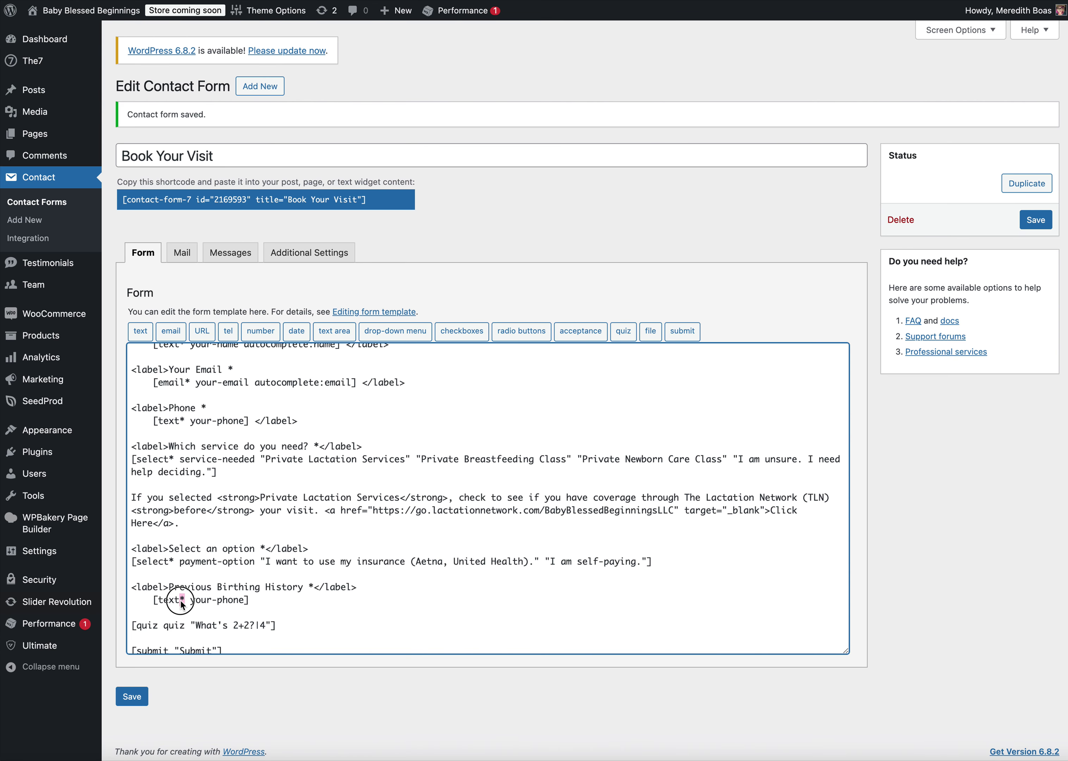
pyautogui.scroll(1, 180, 600)
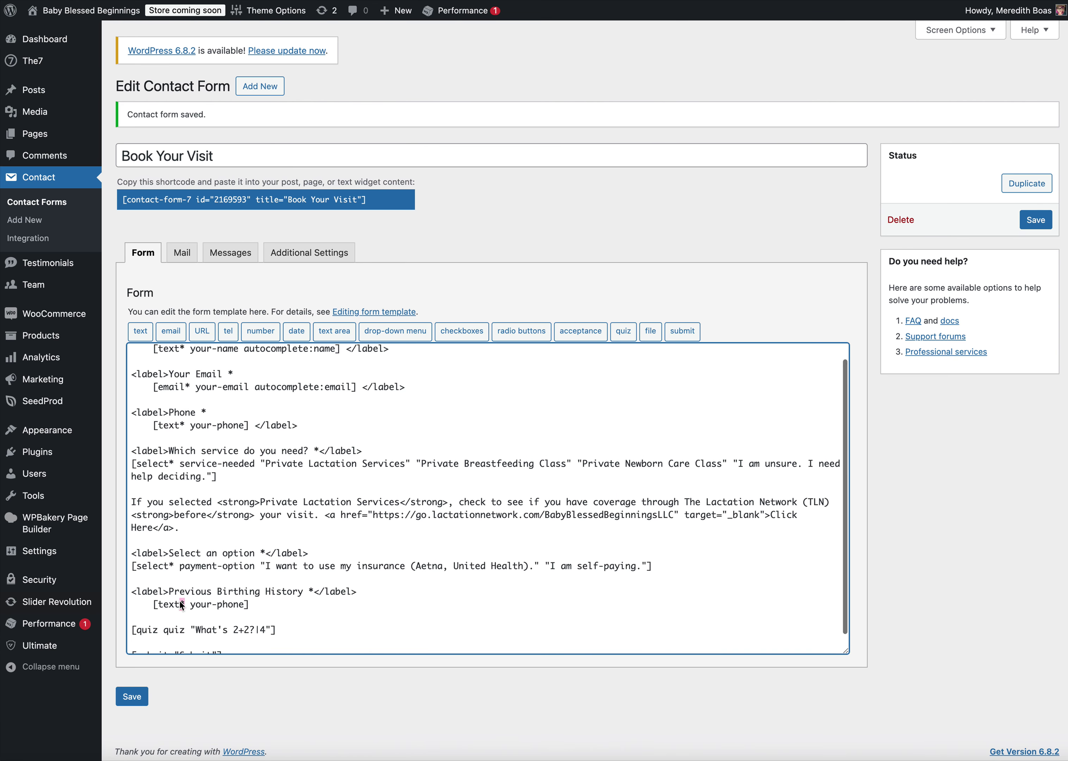
pyautogui.press('BackSpace')
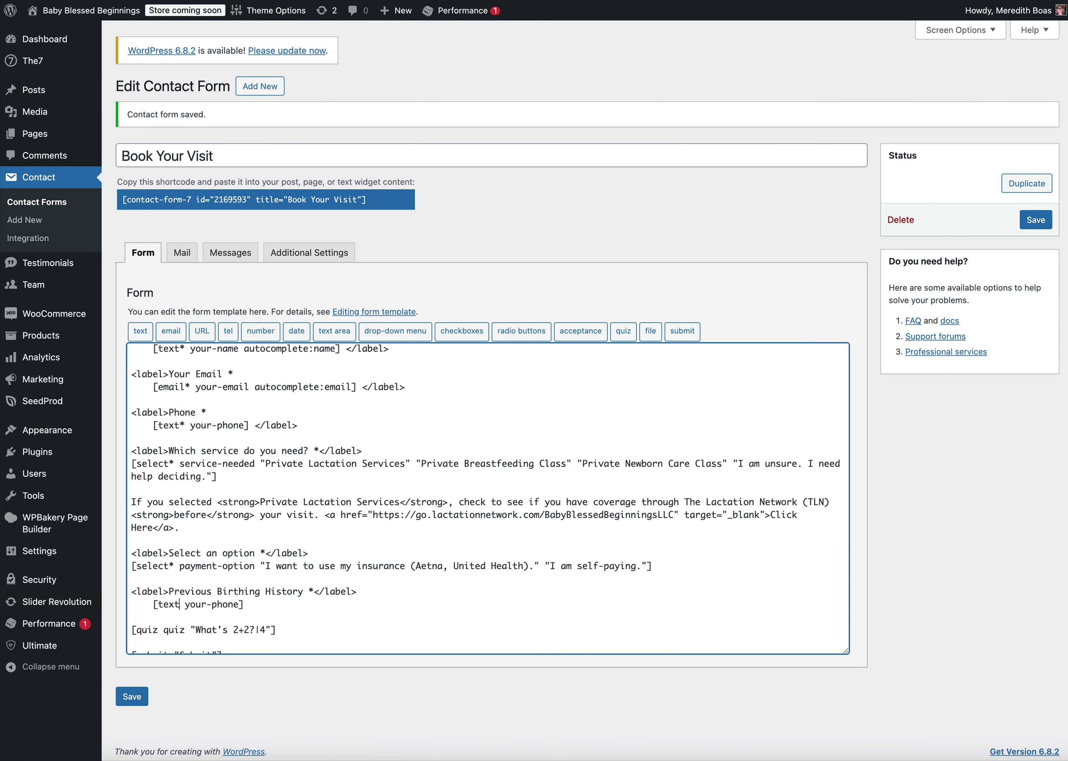
# Replace the asterisk in the Previous Birthing History label with "(optional)"
pyautogui.scroll(-1, 263, 603)
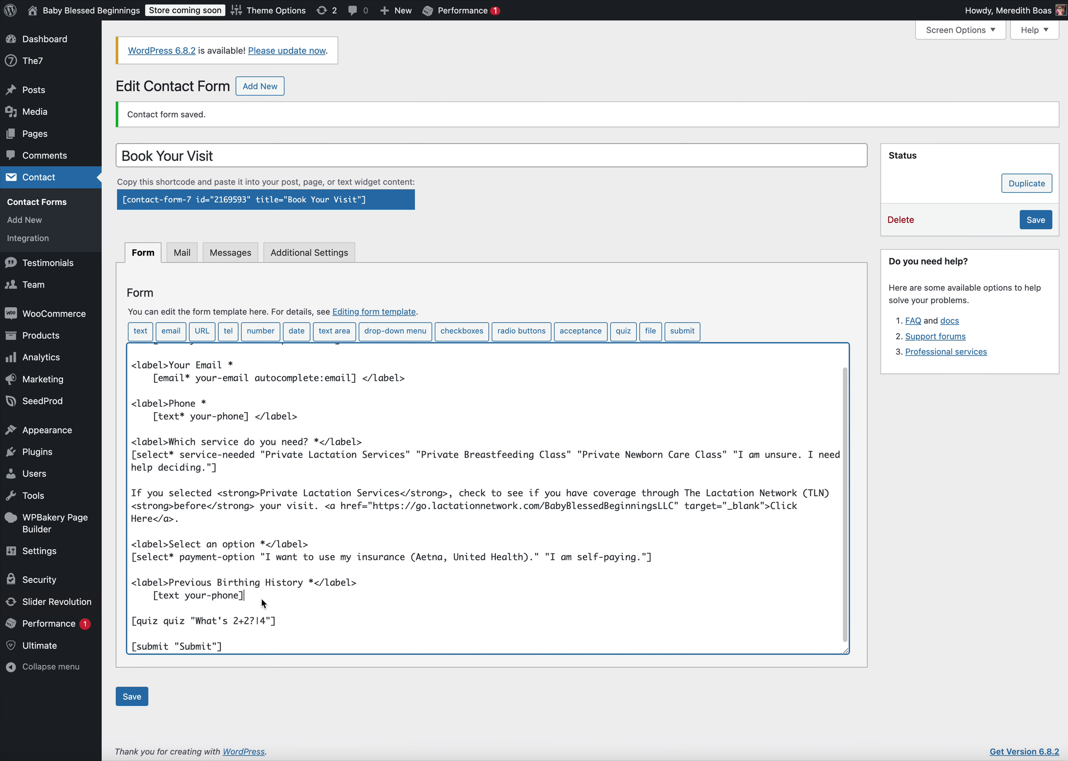
pyautogui.doubleClick(310, 583)
pyautogui.press('BackSpace')
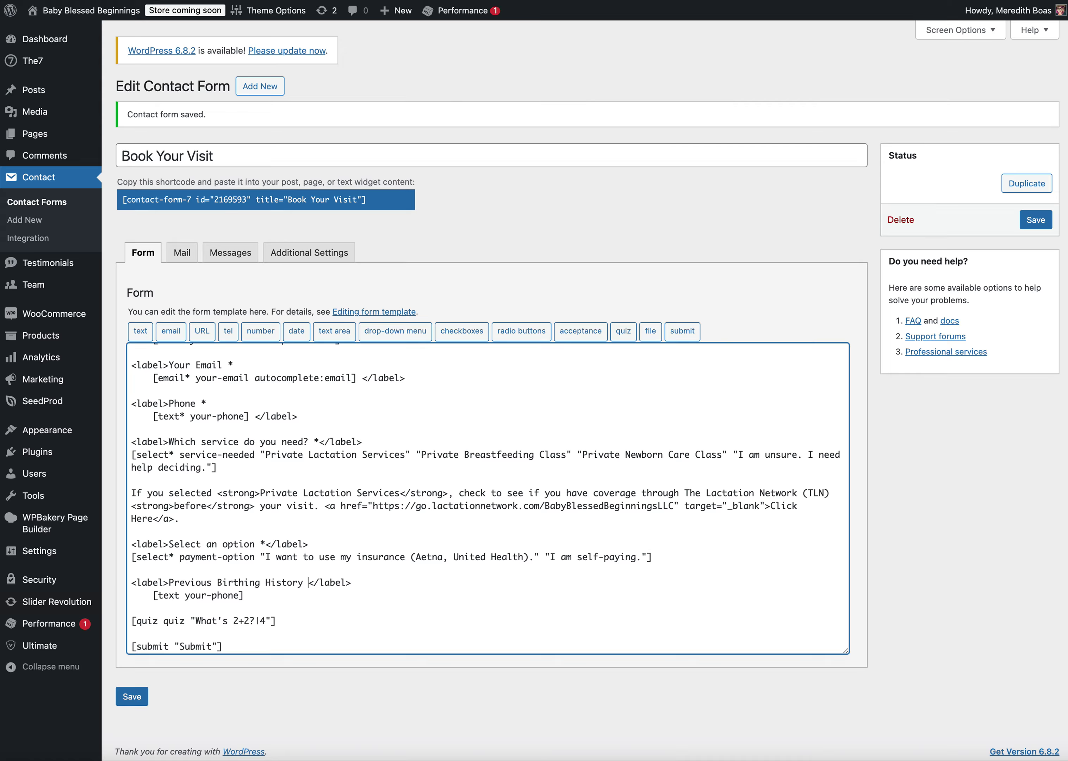
pyautogui.write('(optional)')
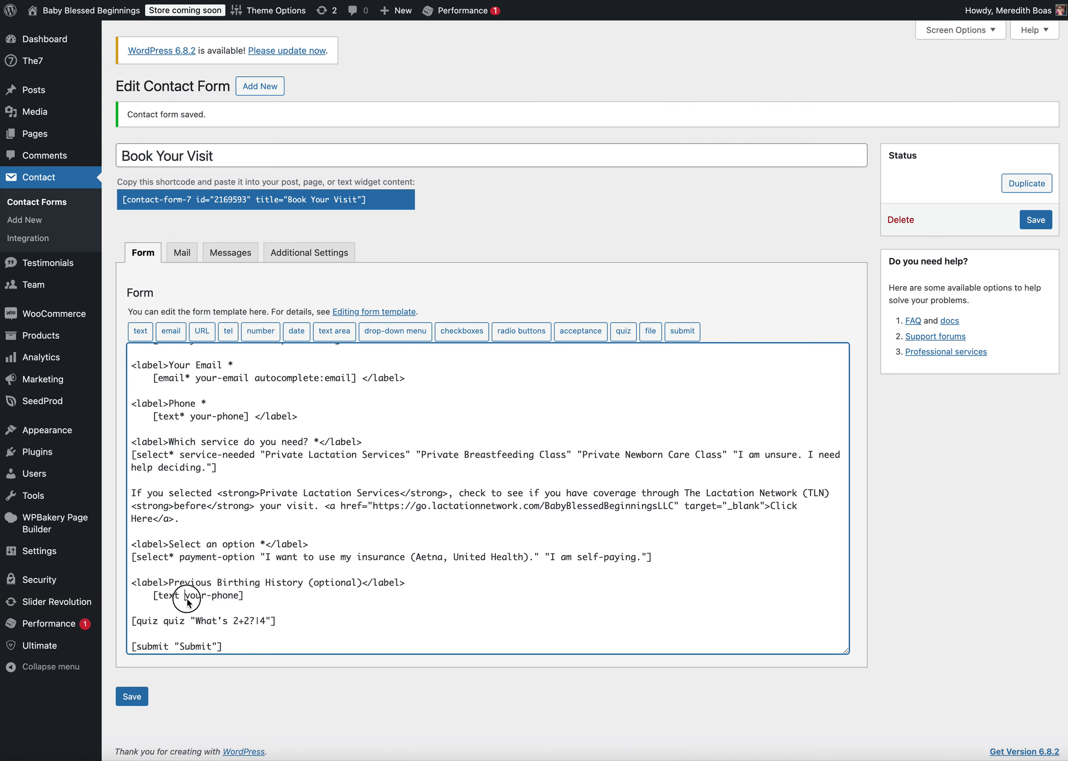
# Examine the copied your-phone field name and check the email field on the live Book Your Appointment page
pyautogui.moveTo(187, 599); pyautogui.dragTo(239, 599)
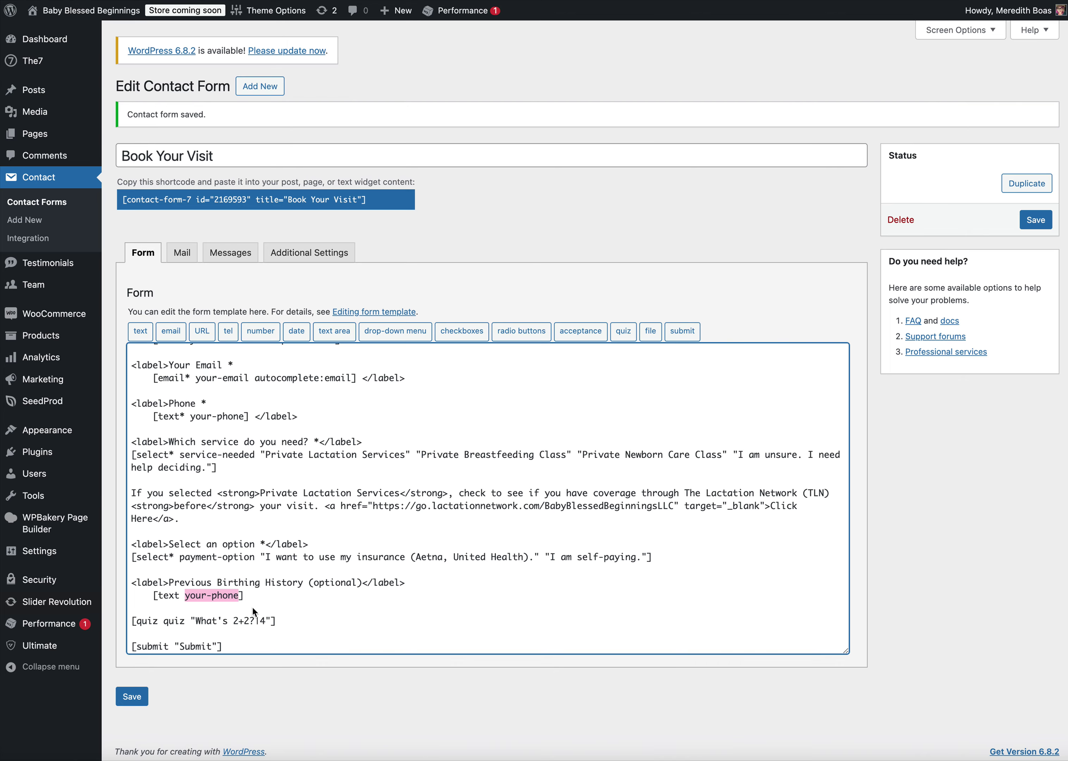
pyautogui.click(255, 593)
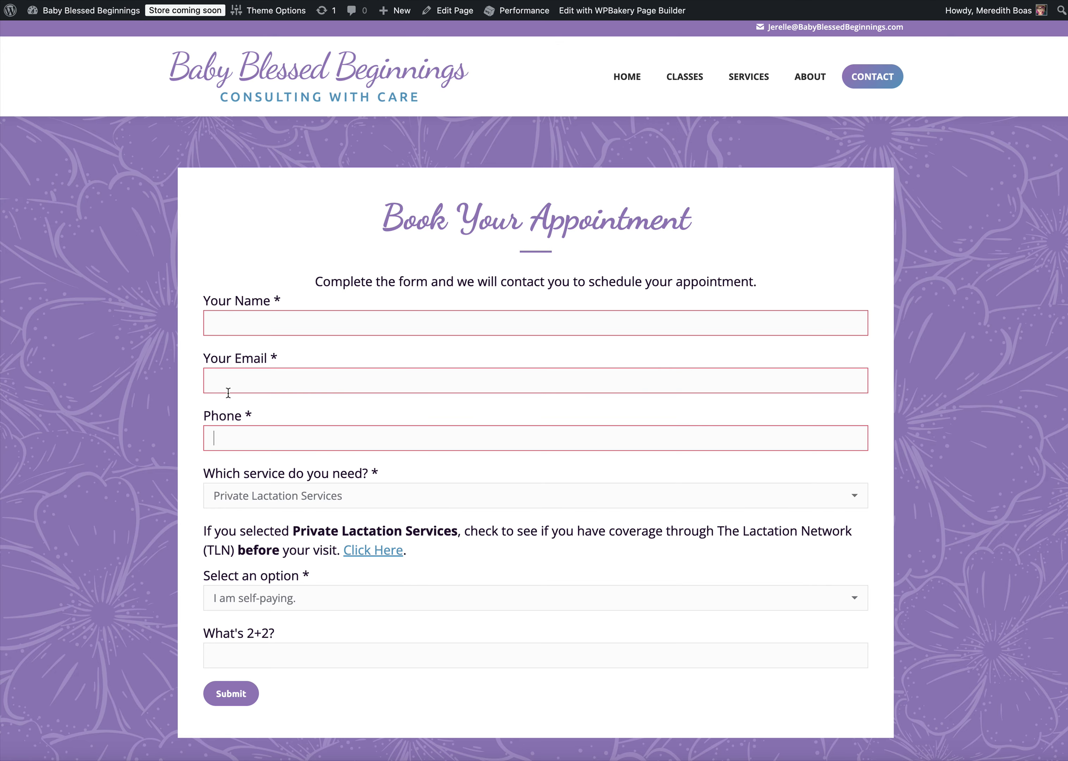
pyautogui.click(228, 390)
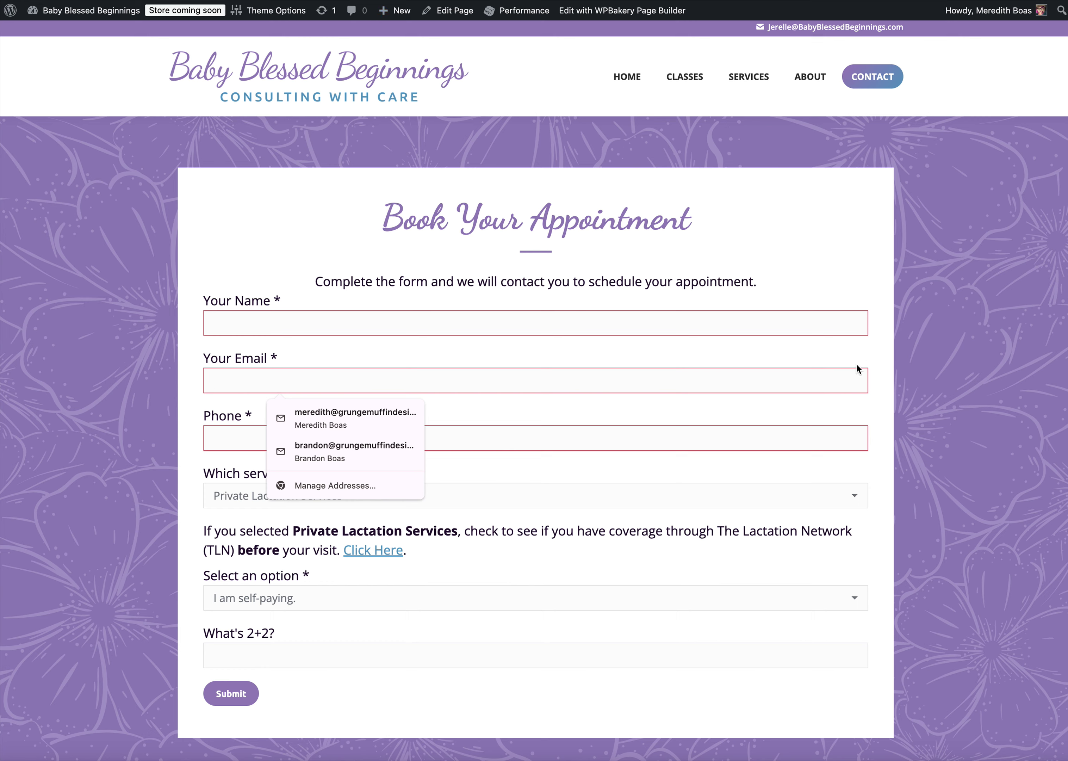
pyautogui.hotkey('ctrl', 'Tab')
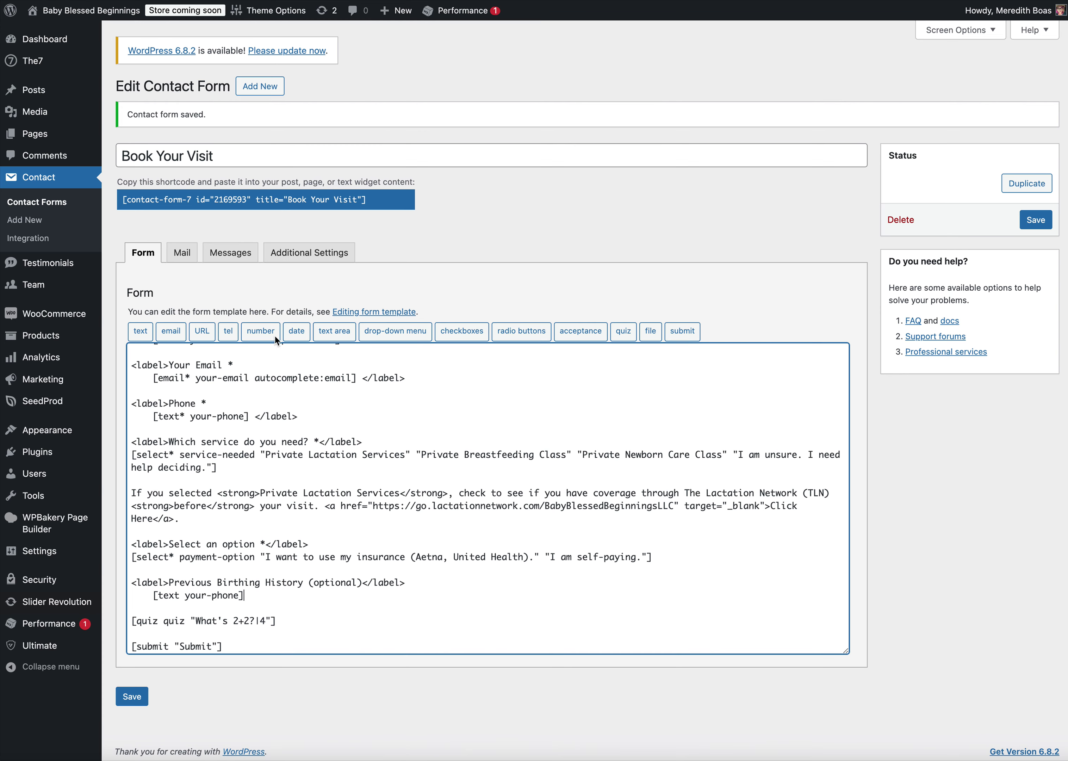
# Rename the Previous Birthing History field's tag to birthing-history and save the form
pyautogui.scroll(1, 263, 596)
pyautogui.moveTo(242, 596); pyautogui.dragTo(186, 597)
pyautogui.write('birth')
pyautogui.write('-history')
pyautogui.write('ing')
pyautogui.click(137, 704)
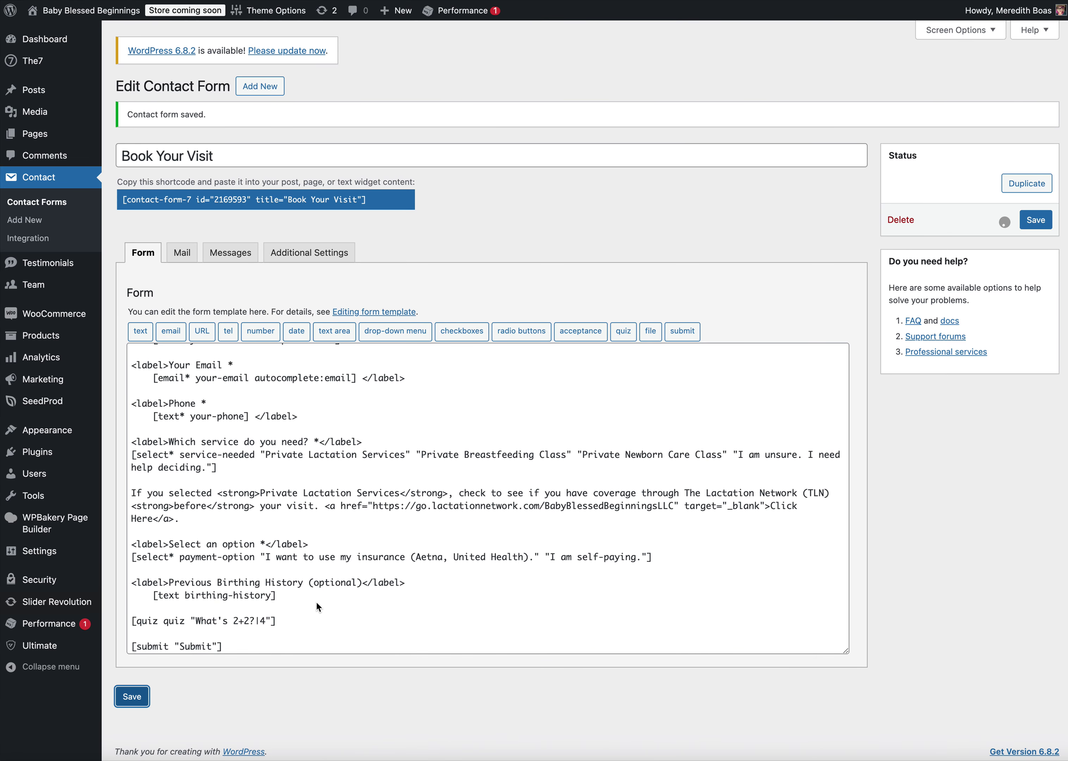
# Copy the [birthing-history] mail-tag from the available tags of the Book Your Visit mail template
pyautogui.click(188, 256)
pyautogui.scroll(-4, 473, 386)
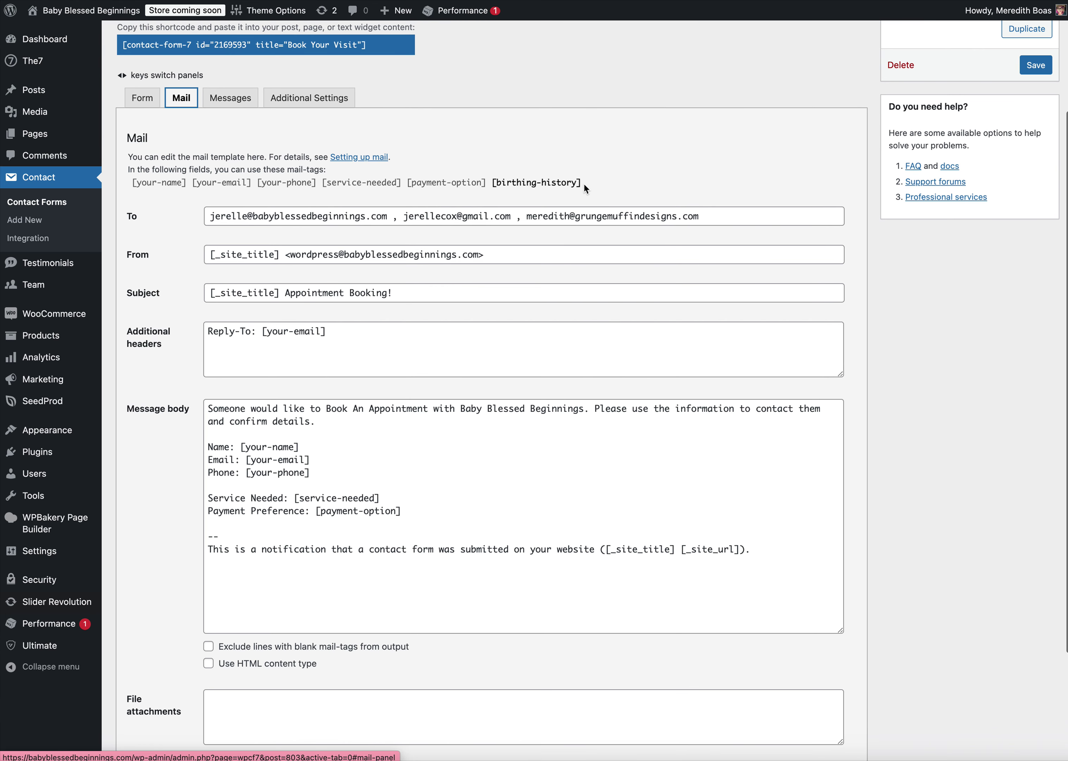
pyautogui.moveTo(586, 188); pyautogui.dragTo(492, 193)
pyautogui.press('super+c')
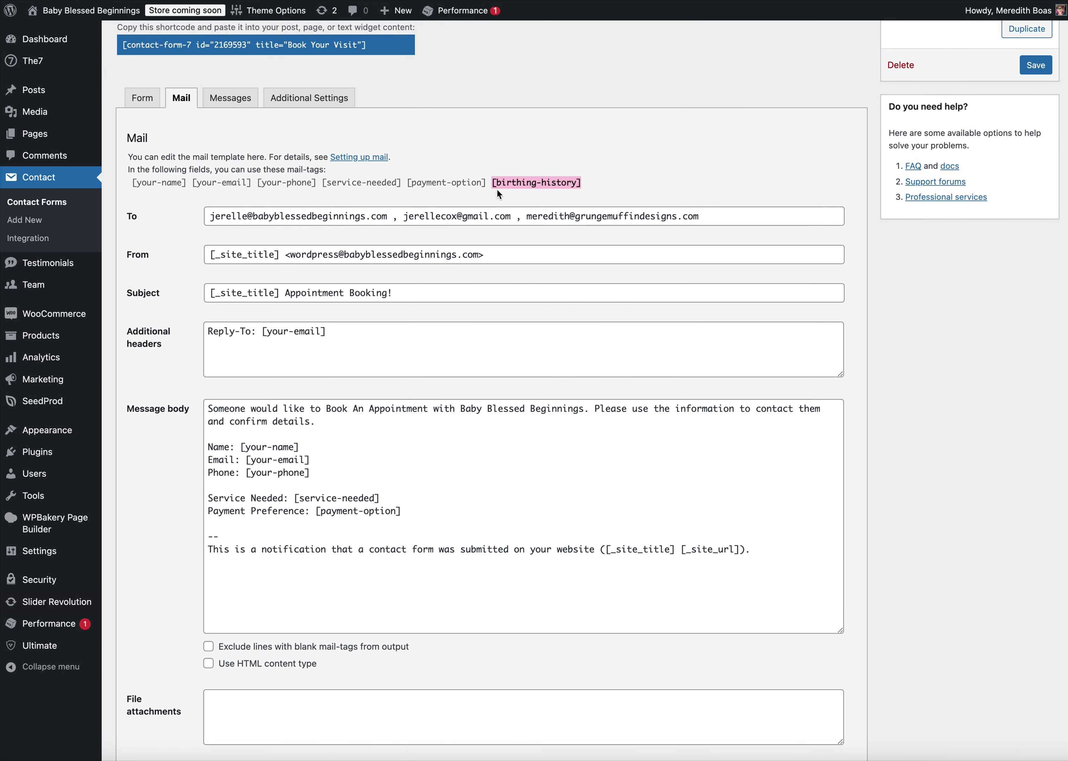
# Add the line "Birthing History: [birthing-history]" below Payment Preference in the mail's message body, separated by a blank line
pyautogui.click(418, 522)
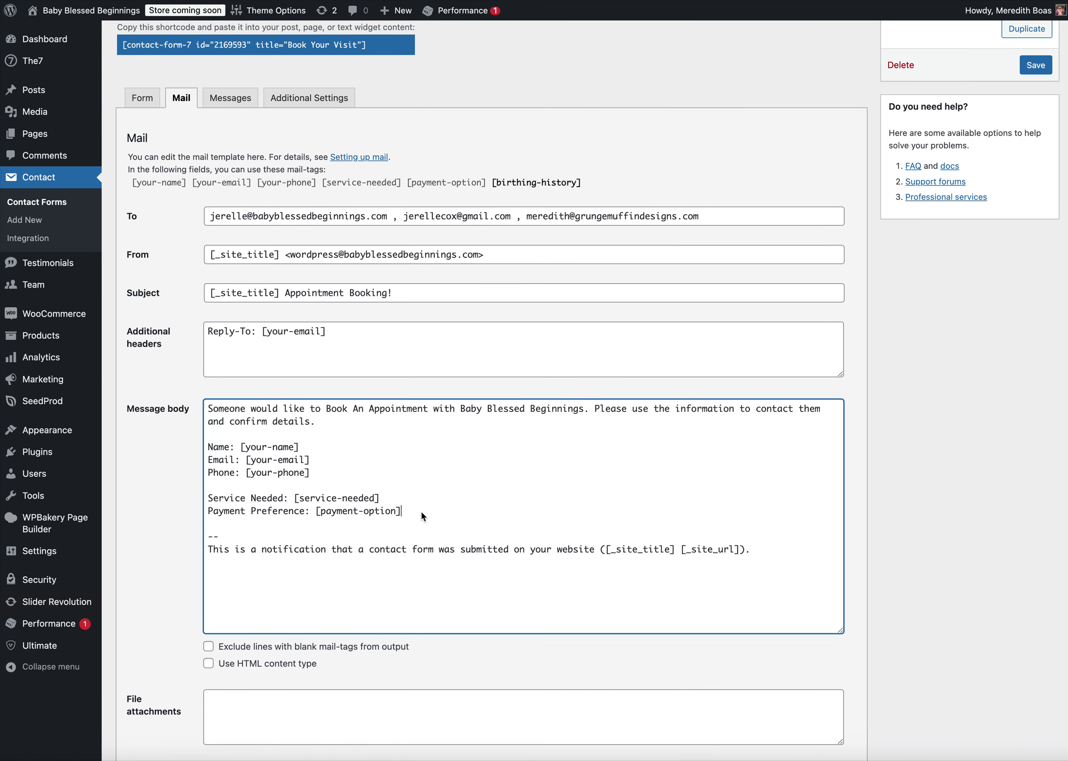
pyautogui.press('Return')
pyautogui.press('Return')
pyautogui.write('Birthday')
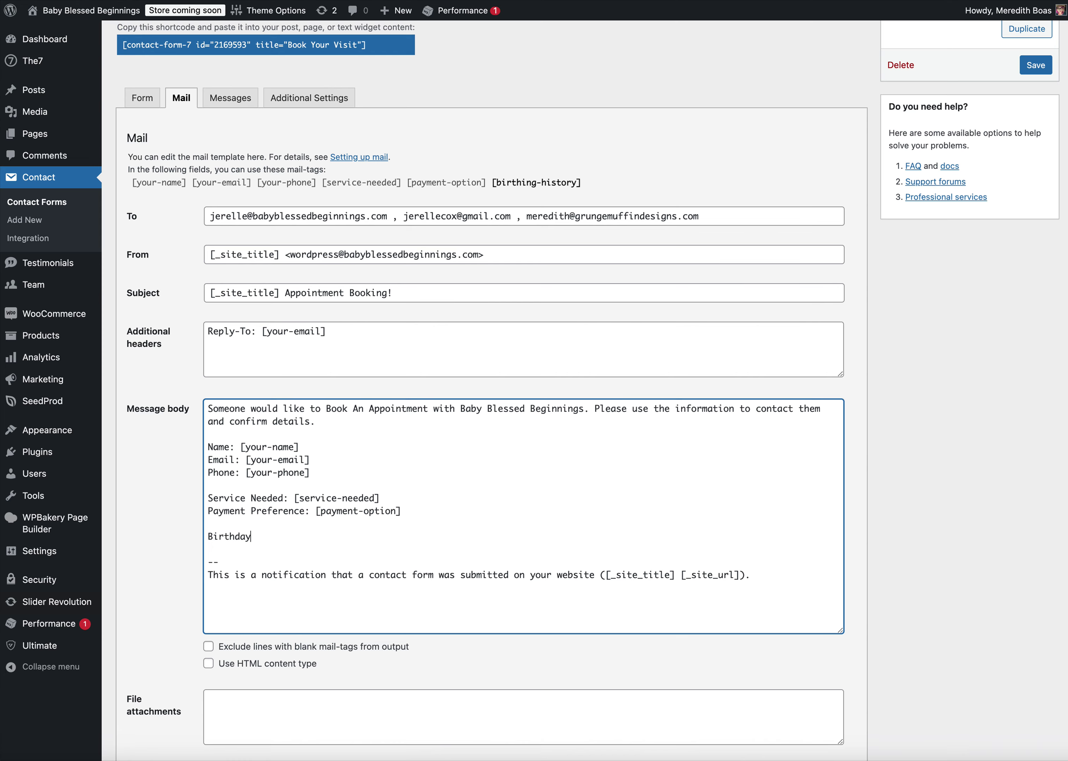
pyautogui.press('BackSpace')
pyautogui.press('BackSpace')
pyautogui.press('BackSpace')
pyautogui.write('ing History:')
pyautogui.press('super+v')
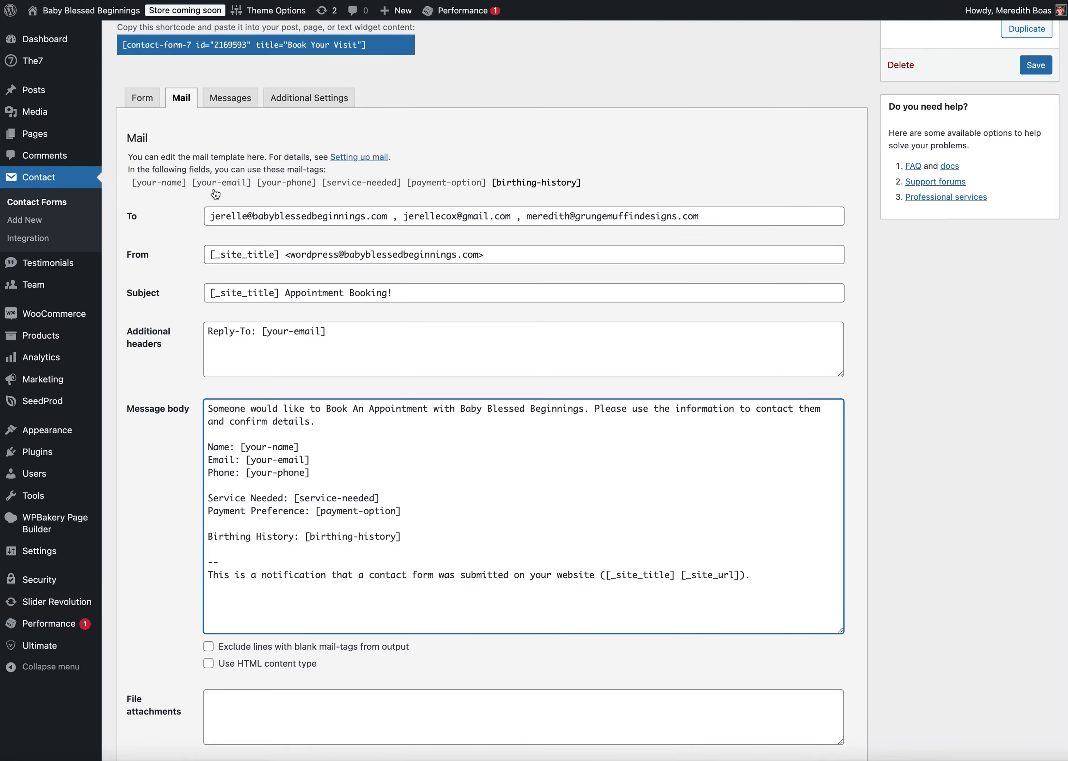
# Compare the Previous Birthing History field in the form template with its [birthing-history] tag in the mail's message body
pyautogui.click(158, 105)
pyautogui.moveTo(143, 608); pyautogui.dragTo(303, 627)
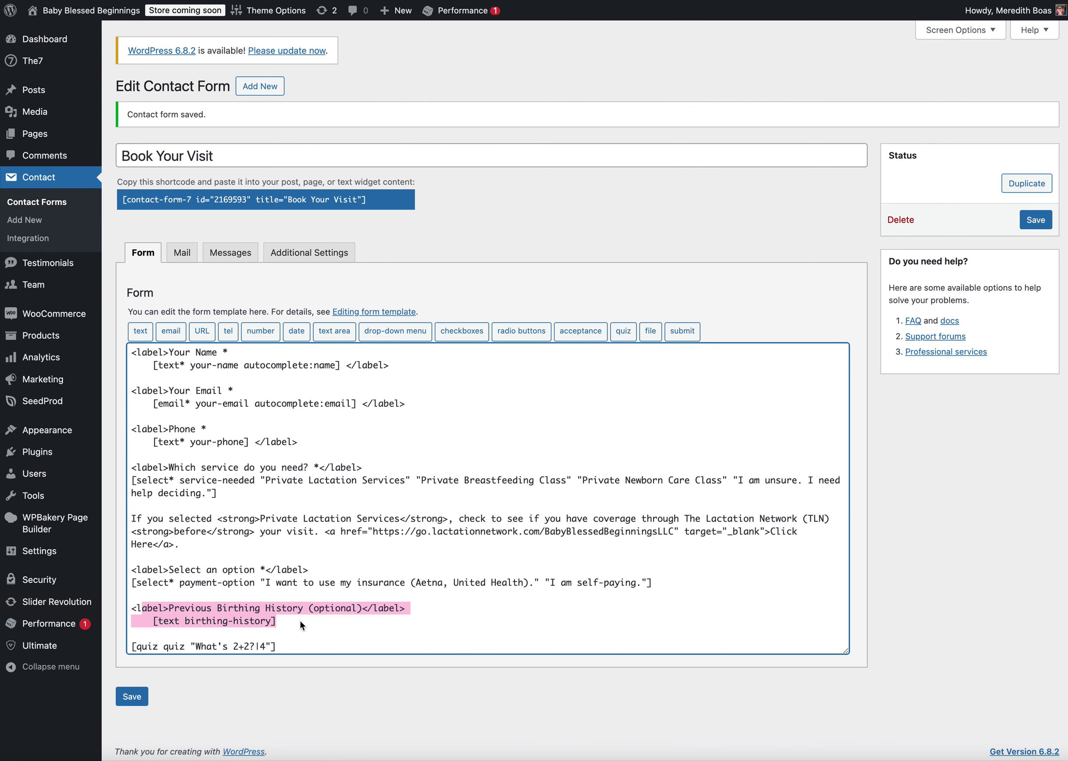
pyautogui.click(181, 252)
pyautogui.scroll(-5, 267, 539)
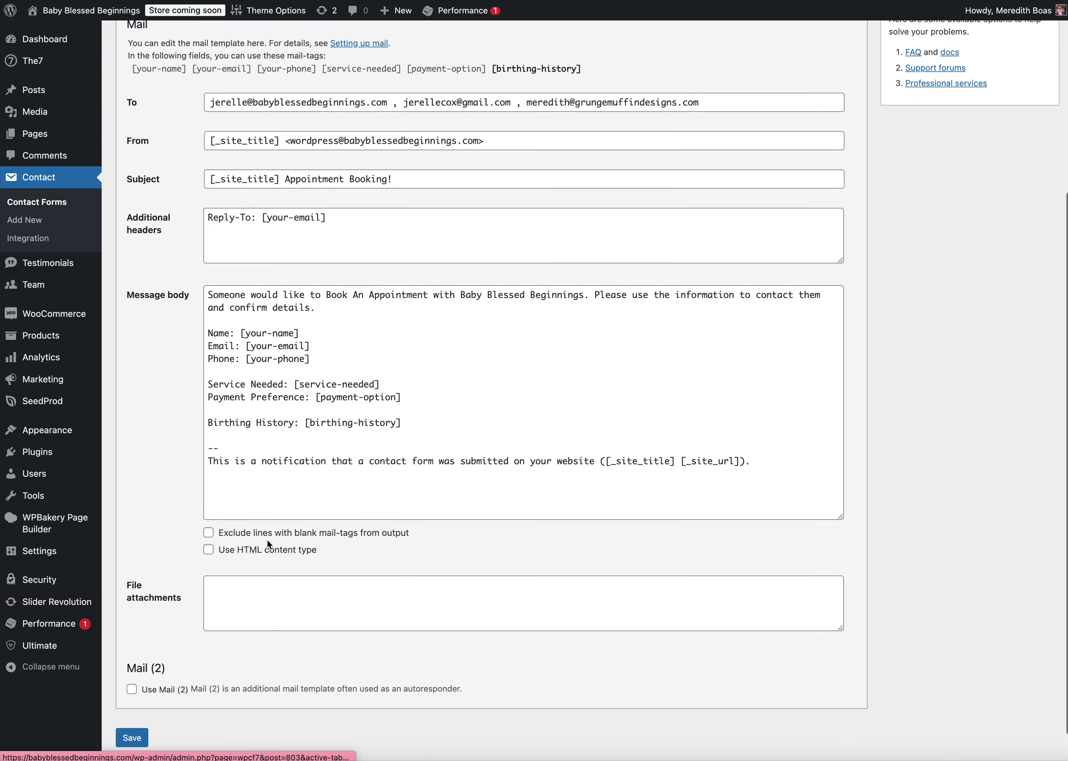
pyautogui.moveTo(401, 413); pyautogui.dragTo(307, 413)
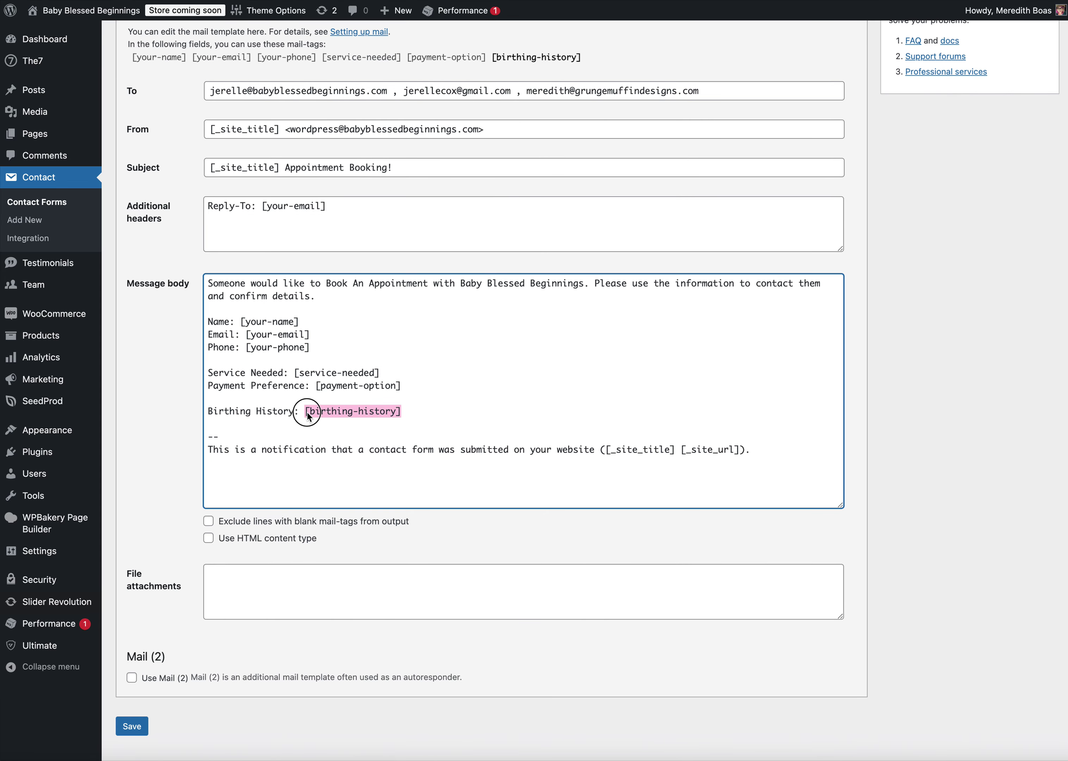
# Delete the Birthing History line from the mail's message body
pyautogui.scroll(3, 307, 416)
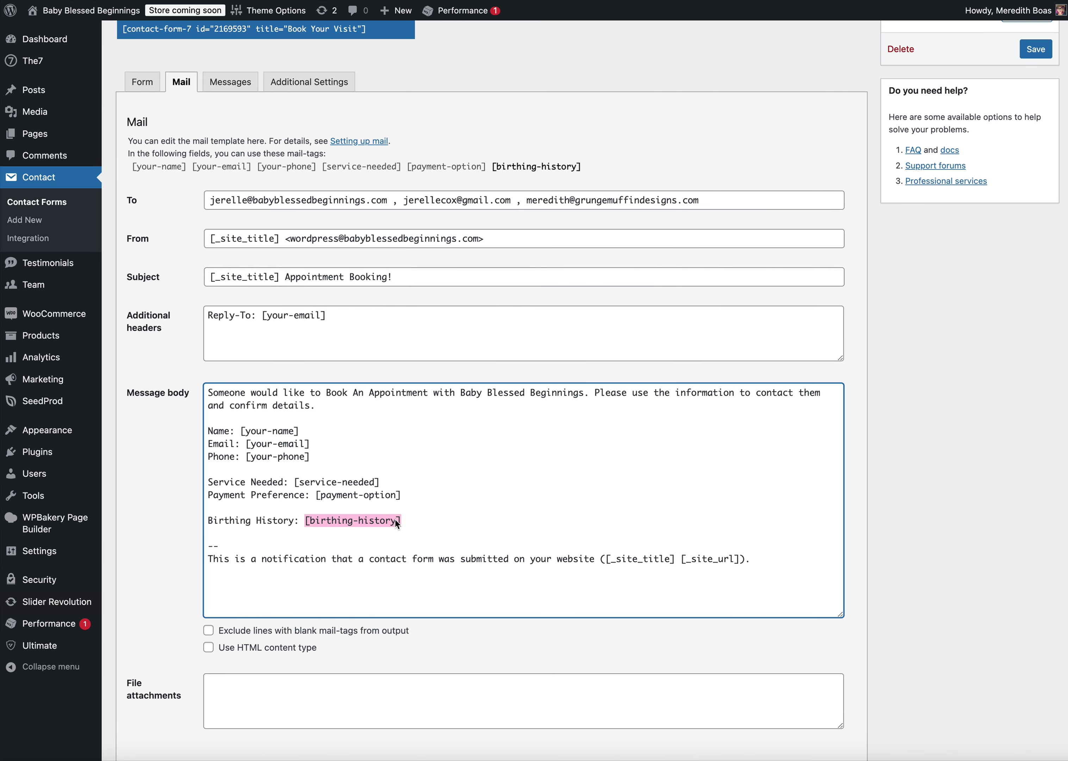
pyautogui.moveTo(402, 519); pyautogui.dragTo(189, 518)
pyautogui.press('BackSpace')
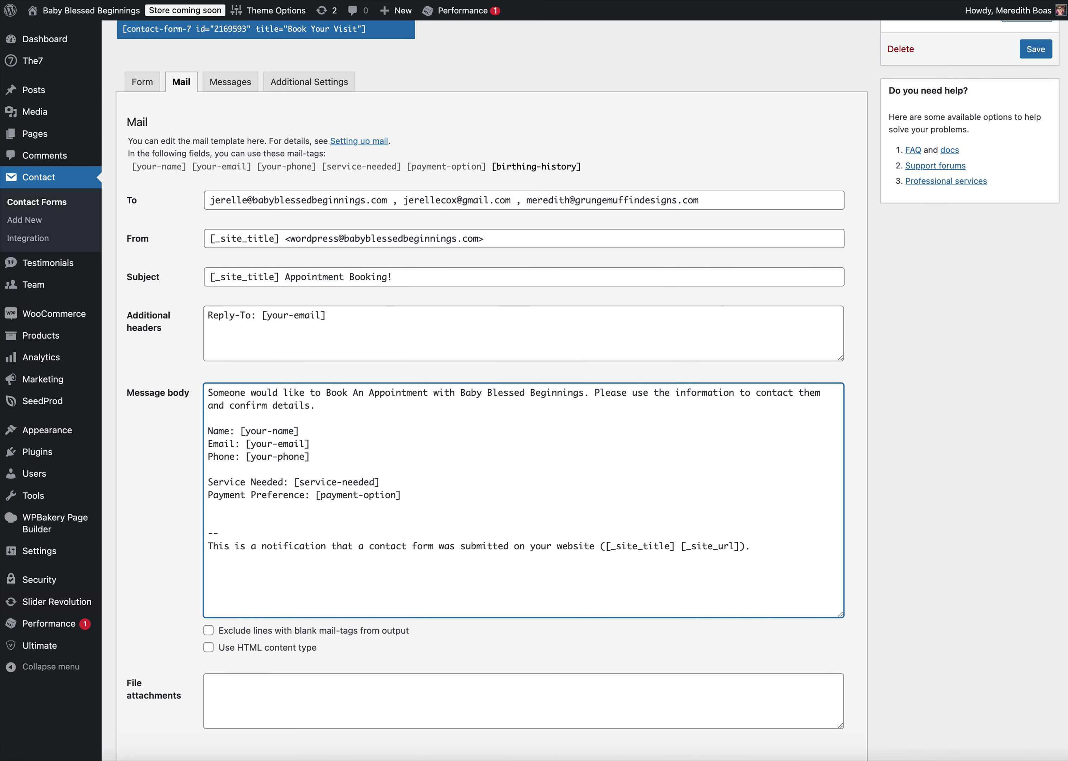
# Delete the Previous Birthing History label and its text tag from the form template, along with the leftover blank lines
pyautogui.click(158, 83)
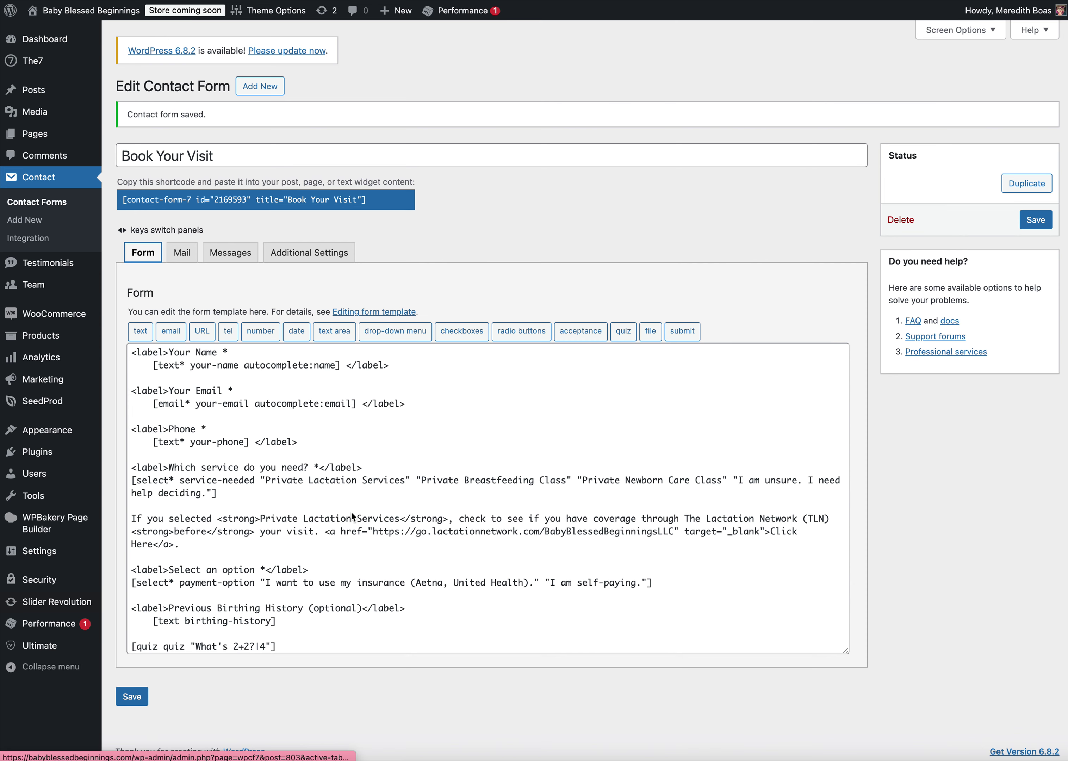
pyautogui.scroll(-1, 352, 512)
pyautogui.moveTo(362, 603); pyautogui.dragTo(139, 584)
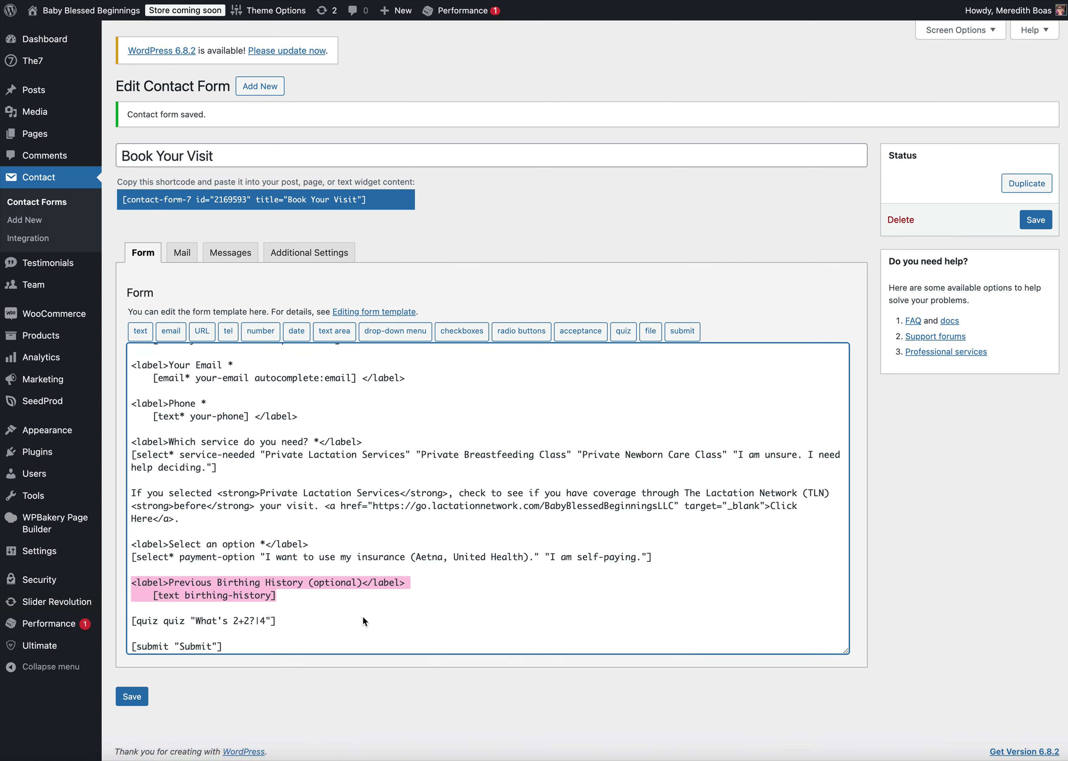
pyautogui.press('BackSpace')
pyautogui.press('BackSpace')
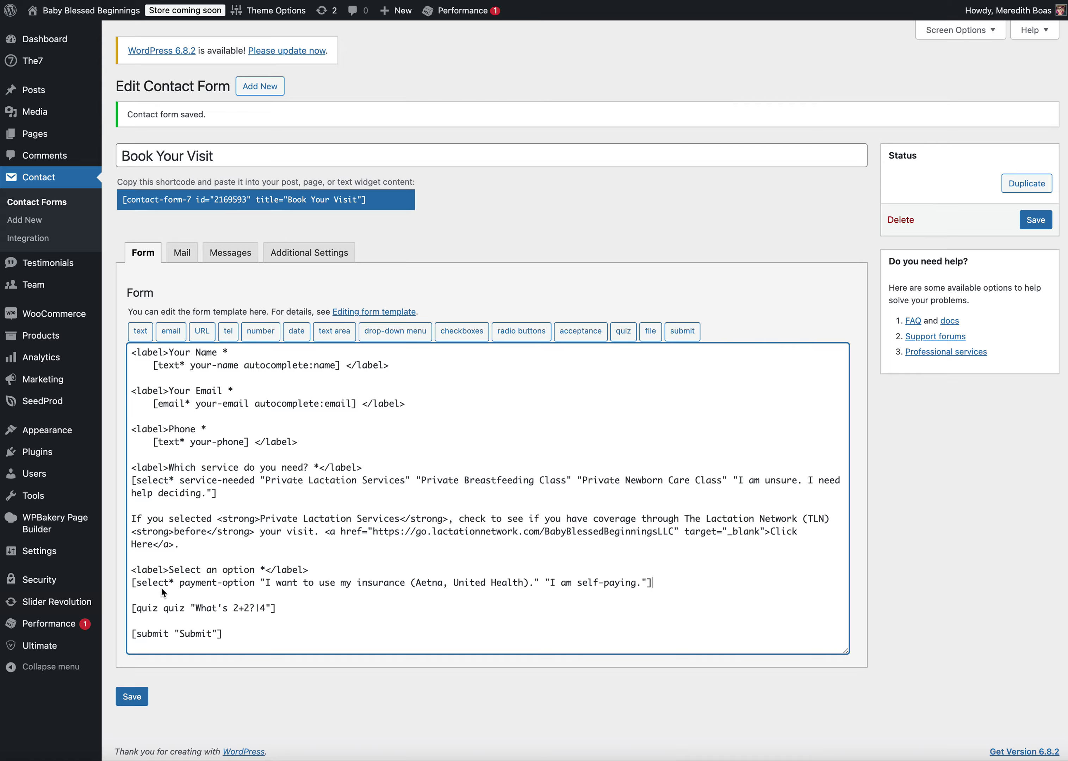
pyautogui.press('Return')
pyautogui.press('Return')
pyautogui.press('Return')
pyautogui.press('Return')
pyautogui.press('Return')
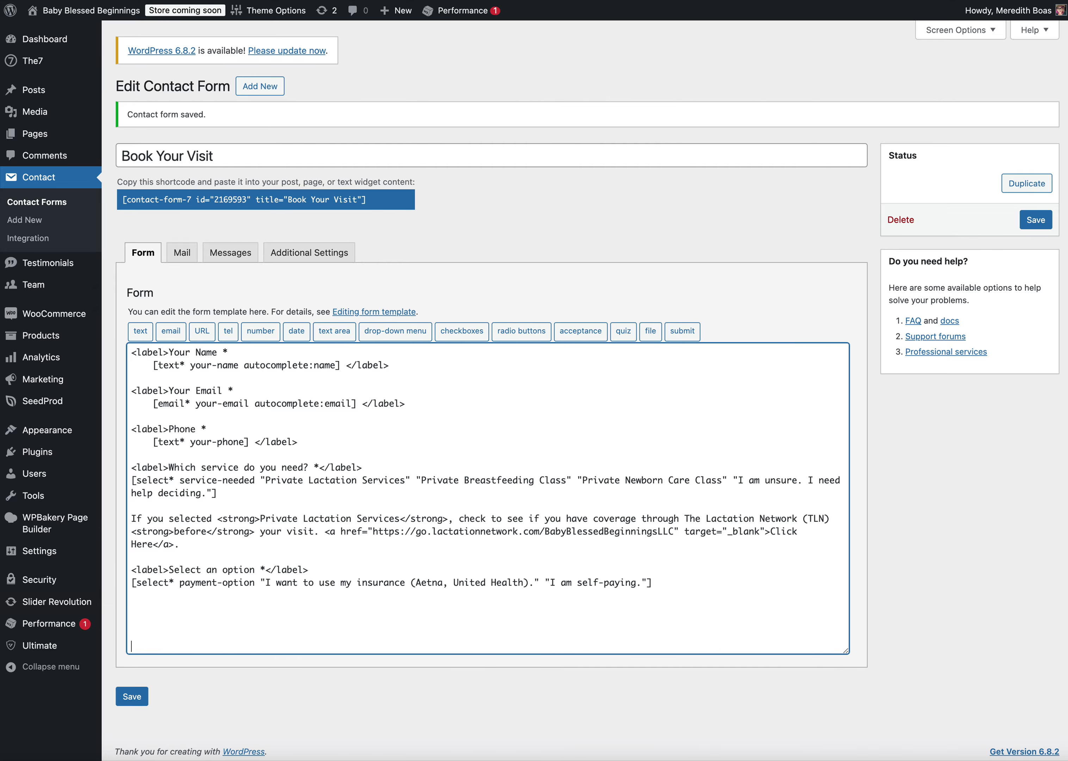
pyautogui.press('BackSpace')
pyautogui.press('BackSpace')
pyautogui.press('BackSpace')
pyautogui.press('BackSpace')
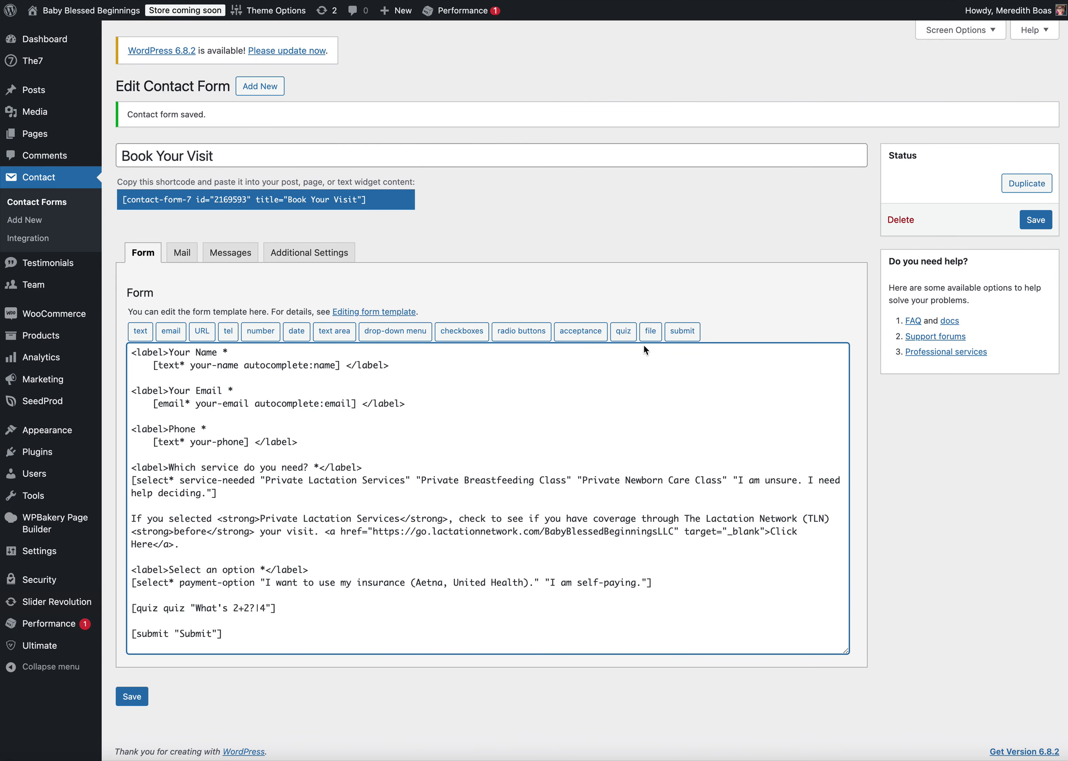
# Move the Your Name field's closing </label> tag from after the text tag to directly after the label's asterisk
pyautogui.click(348, 366)
pyautogui.moveTo(349, 370); pyautogui.dragTo(427, 370)
pyautogui.press('BackSpace')
pyautogui.click(229, 353)
pyautogui.press('BackSpace')
pyautogui.moveTo(272, 355); pyautogui.dragTo(230, 354)
# Move the closing </label> tag of the Your Email field to directly after the asterisk on its label line
pyautogui.moveTo(406, 404); pyautogui.dragTo(364, 414)
pyautogui.hotkey('ctrl', 'c')
pyautogui.press('BackSpace')
pyautogui.click(288, 393)
pyautogui.hotkey('ctrl', 'v')
# Move the Phone field's closing </label> tag up to the end of its label line and save the form
pyautogui.moveTo(299, 442); pyautogui.dragTo(249, 447)
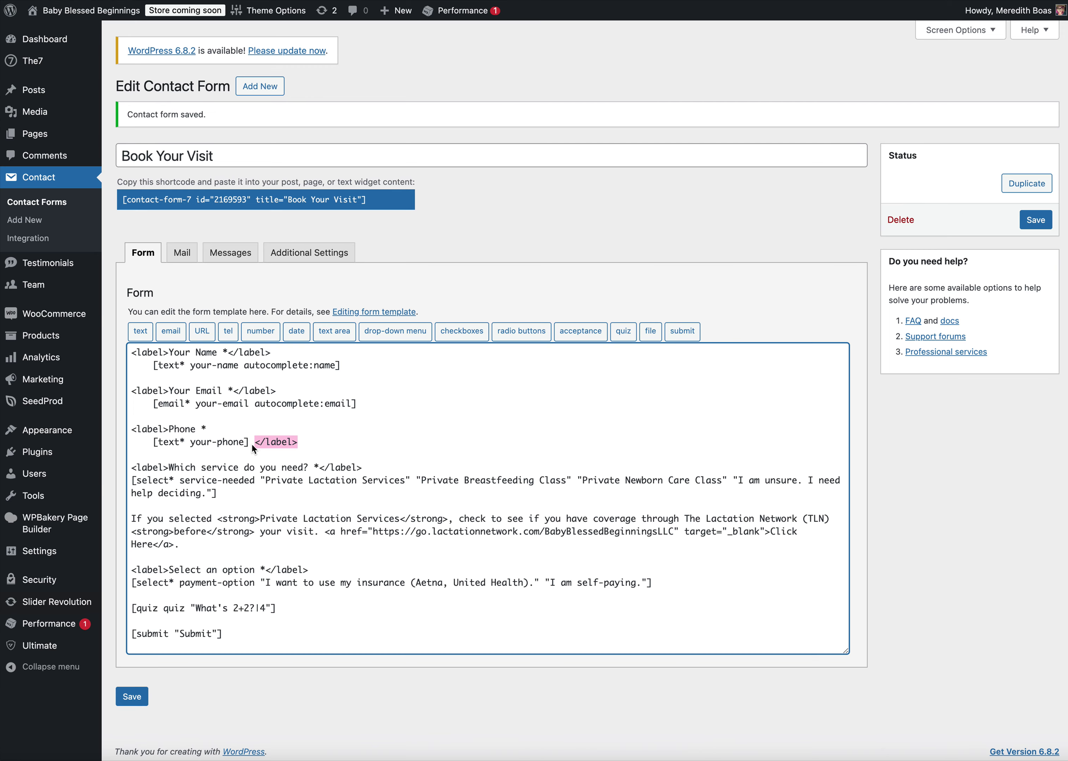
pyautogui.press('BackSpace')
pyautogui.click(279, 613)
pyautogui.click(136, 685)
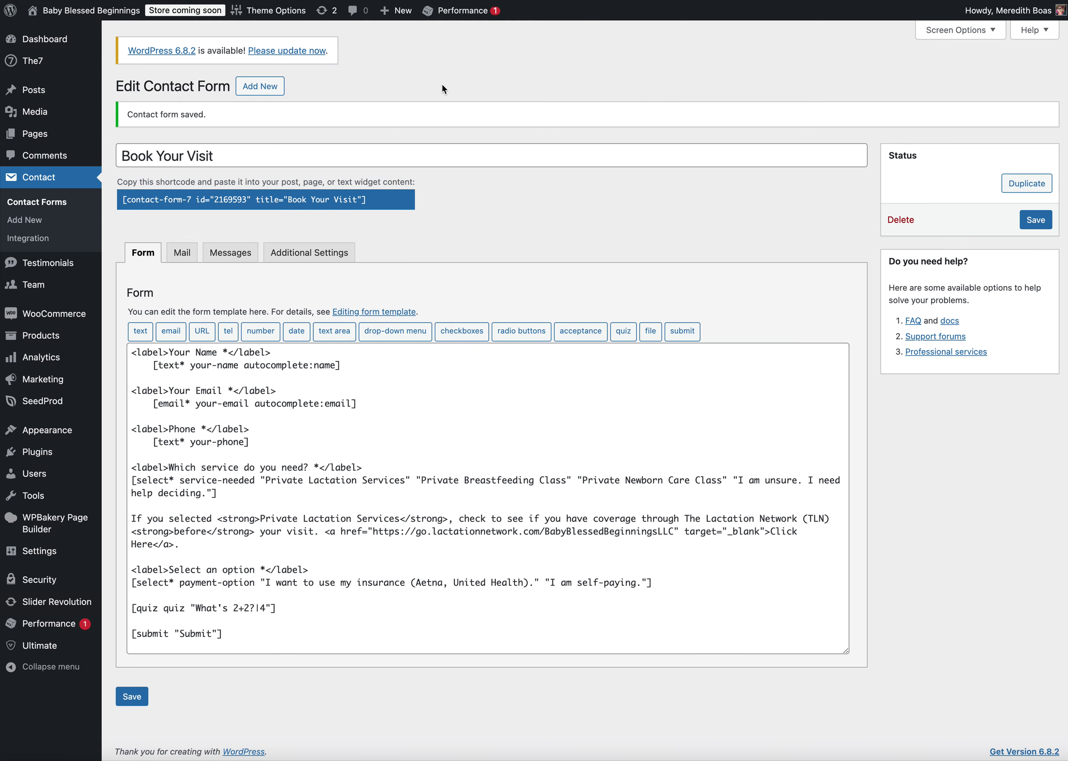
# Examine the email and phone label and field tags, and reload the live Book Your Appointment page to check the form
pyautogui.moveTo(272, 391); pyautogui.dragTo(113, 398)
pyautogui.moveTo(250, 429); pyautogui.dragTo(121, 449)
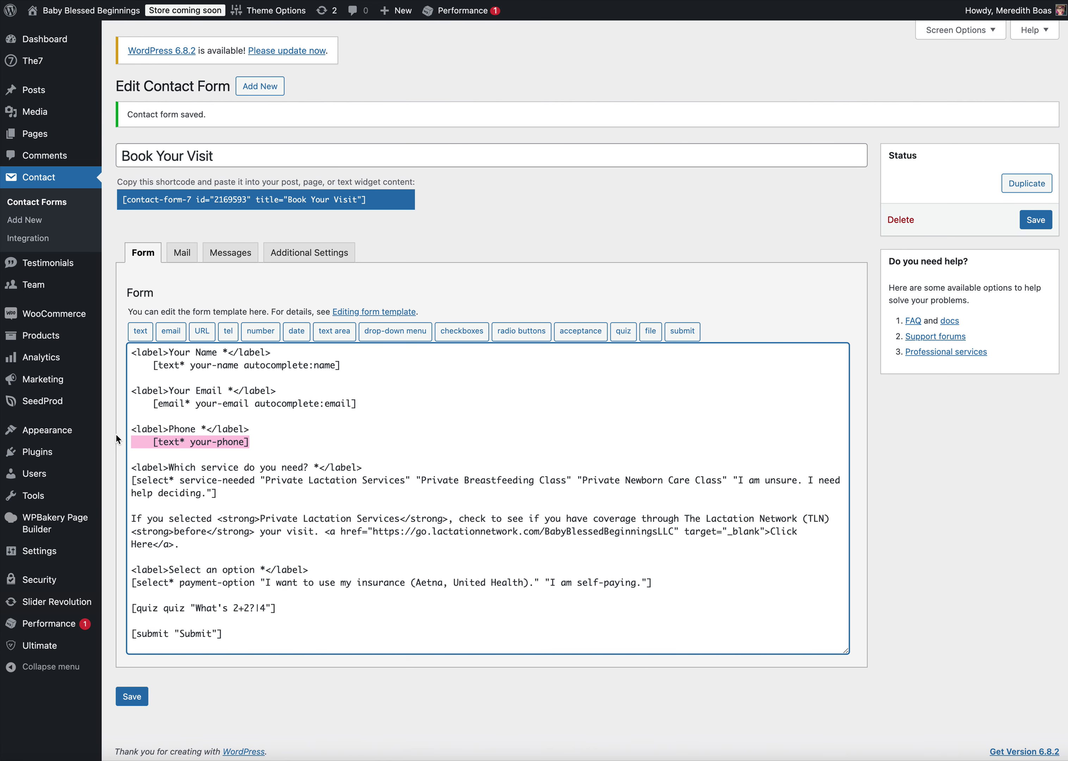
pyautogui.moveTo(102, 436)
pyautogui.moveTo(388, 17)
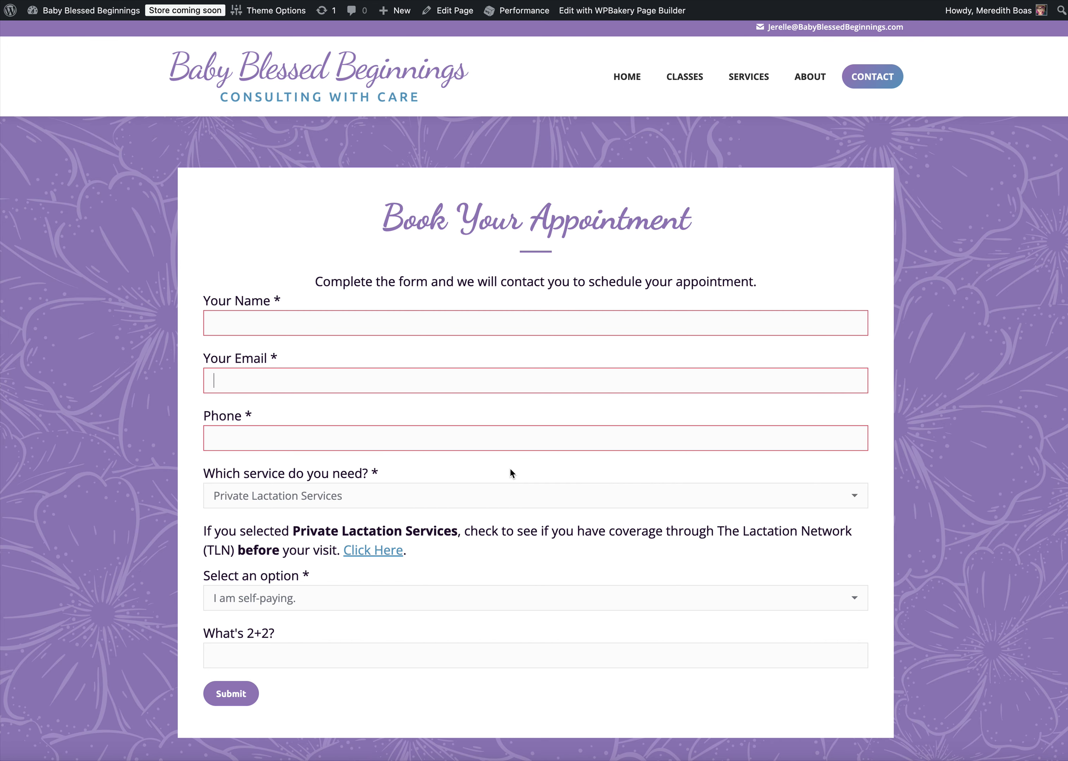
pyautogui.press('super+r')
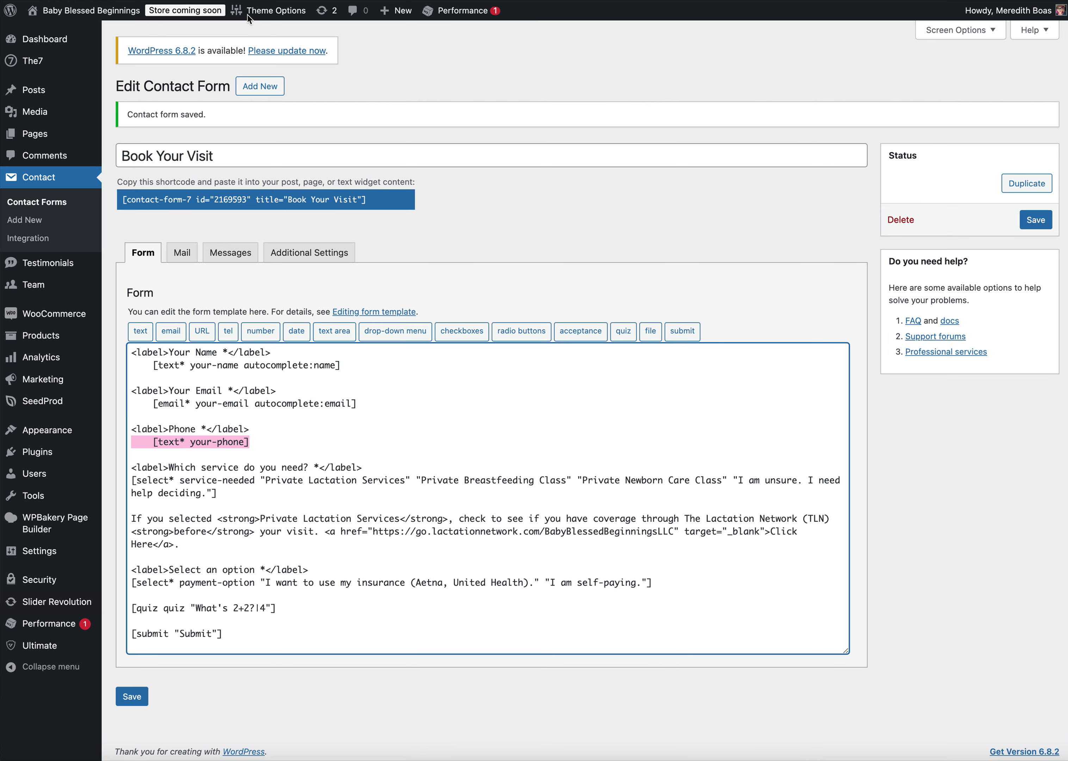
pyautogui.moveTo(86, 141)
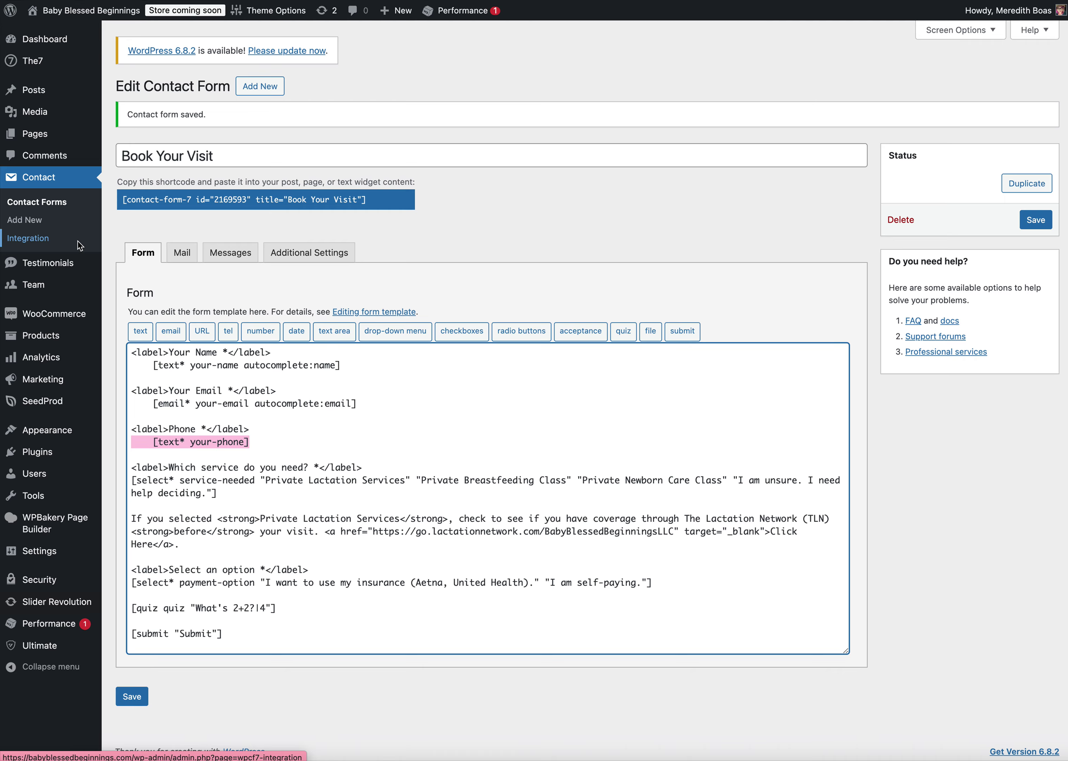
pyautogui.moveTo(68, 274)
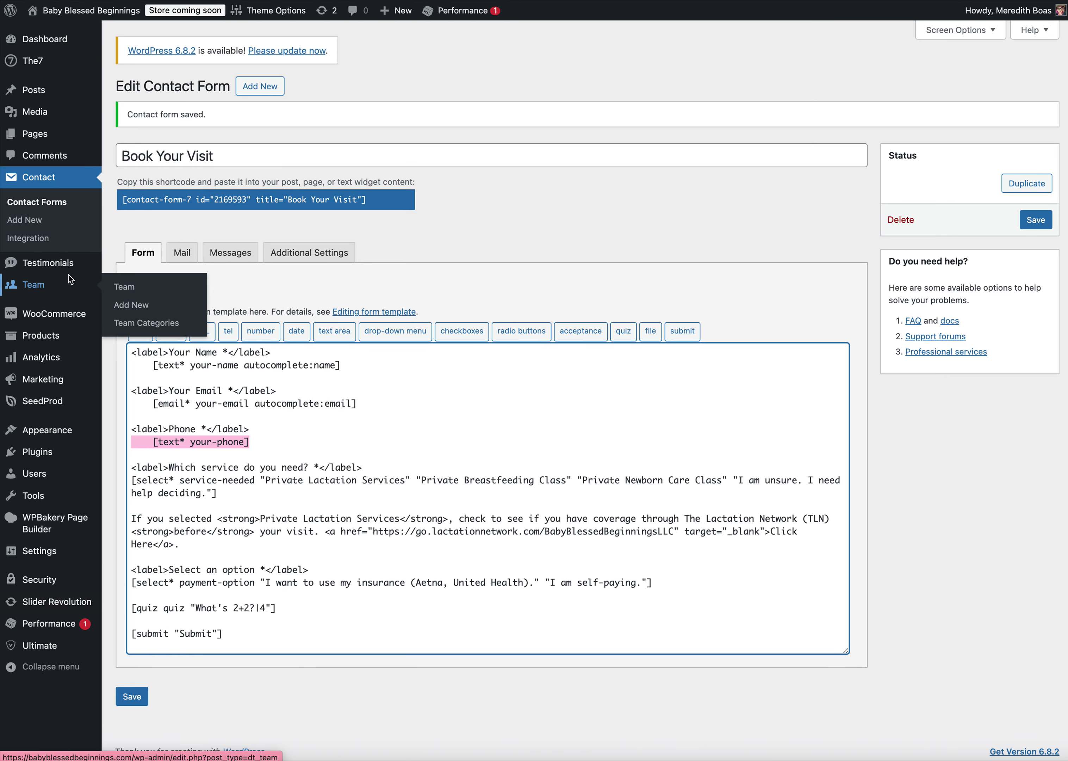